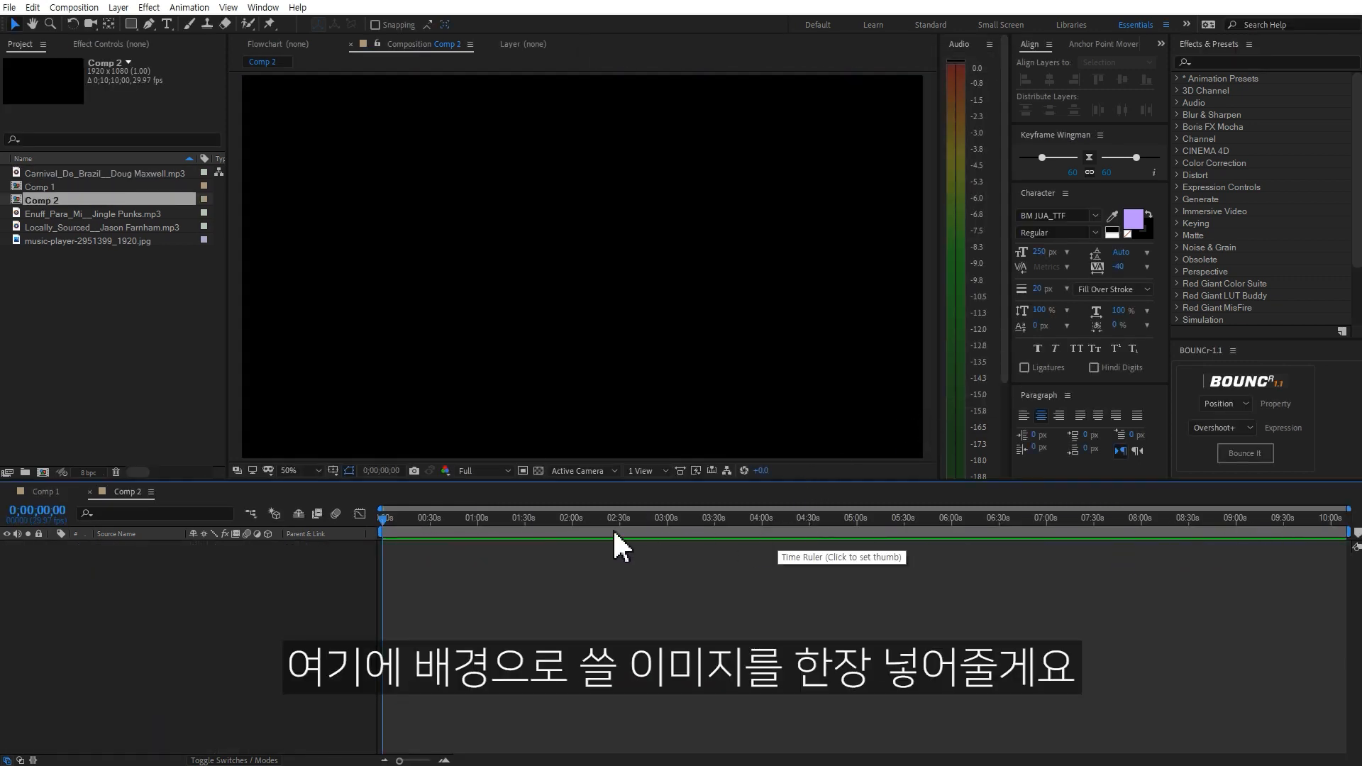
Add the music-player image to Comp 2 as the background, scale it to 103%, and place the turntable in the upper part of the frame.
{"action": "left_click_drag", "start_coordinate": [78, 241], "coordinate": [279, 599]}
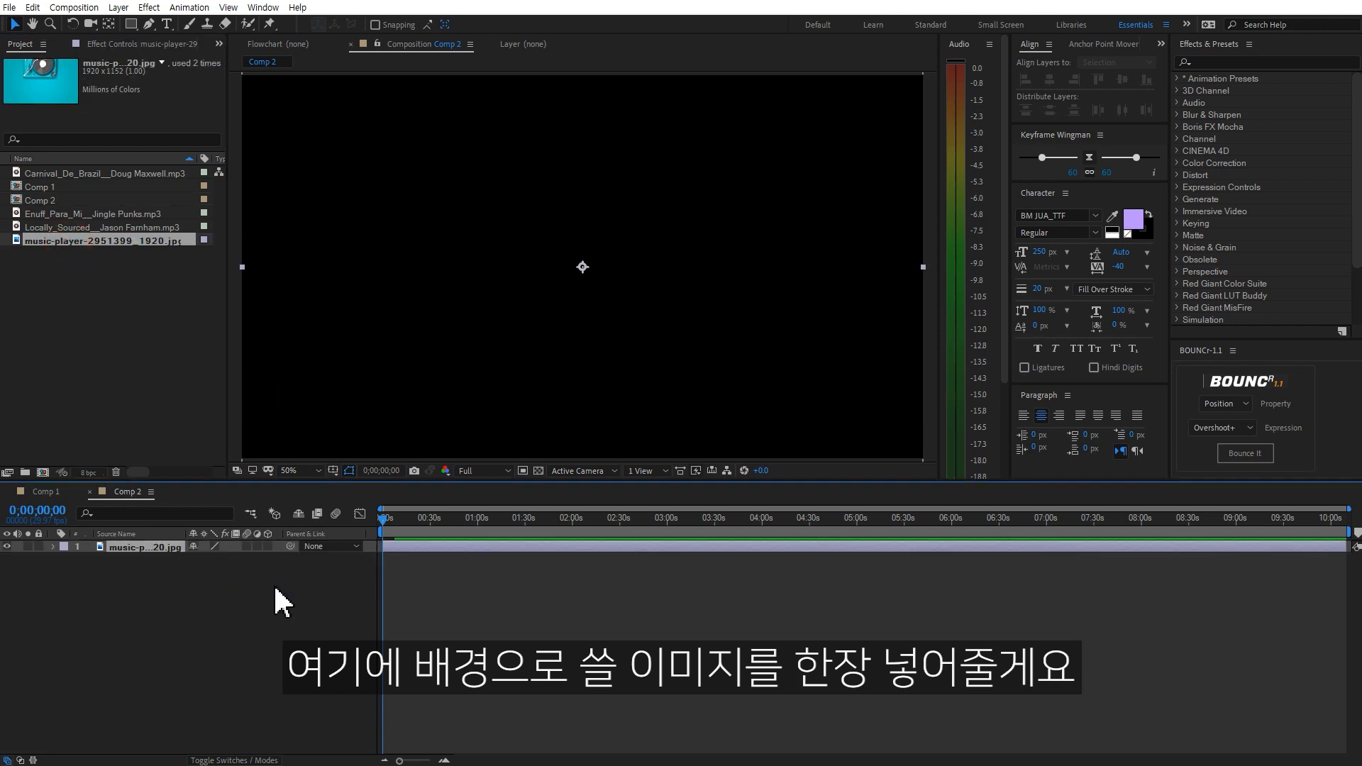
{"action": "key", "text": "s"}
{"action": "mouse_move", "coordinate": [238, 559]}
{"action": "left_mouse_down"}
{"action": "mouse_move", "coordinate": [226, 562]}
{"action": "mouse_move", "coordinate": [242, 567]}
{"action": "left_mouse_up"}
{"action": "left_click_drag", "start_coordinate": [524, 400], "coordinate": [582, 383]}
{"action": "left_click", "coordinate": [228, 647]}
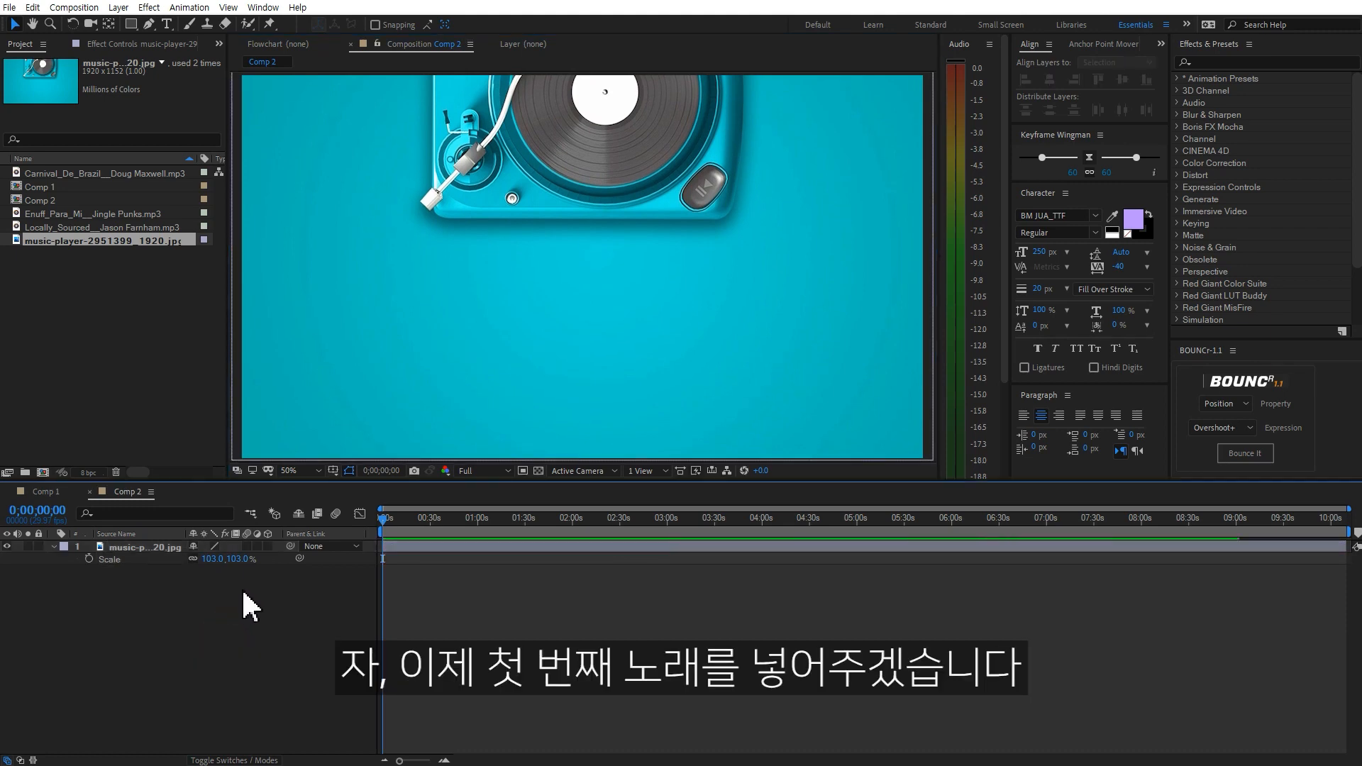
Add the Carnival_De_Brazil song below the image layer and reveal its audio waveform.
{"action": "left_click_drag", "start_coordinate": [97, 175], "coordinate": [196, 576]}
{"action": "key", "text": "equal"}
{"action": "key", "text": "equal"}
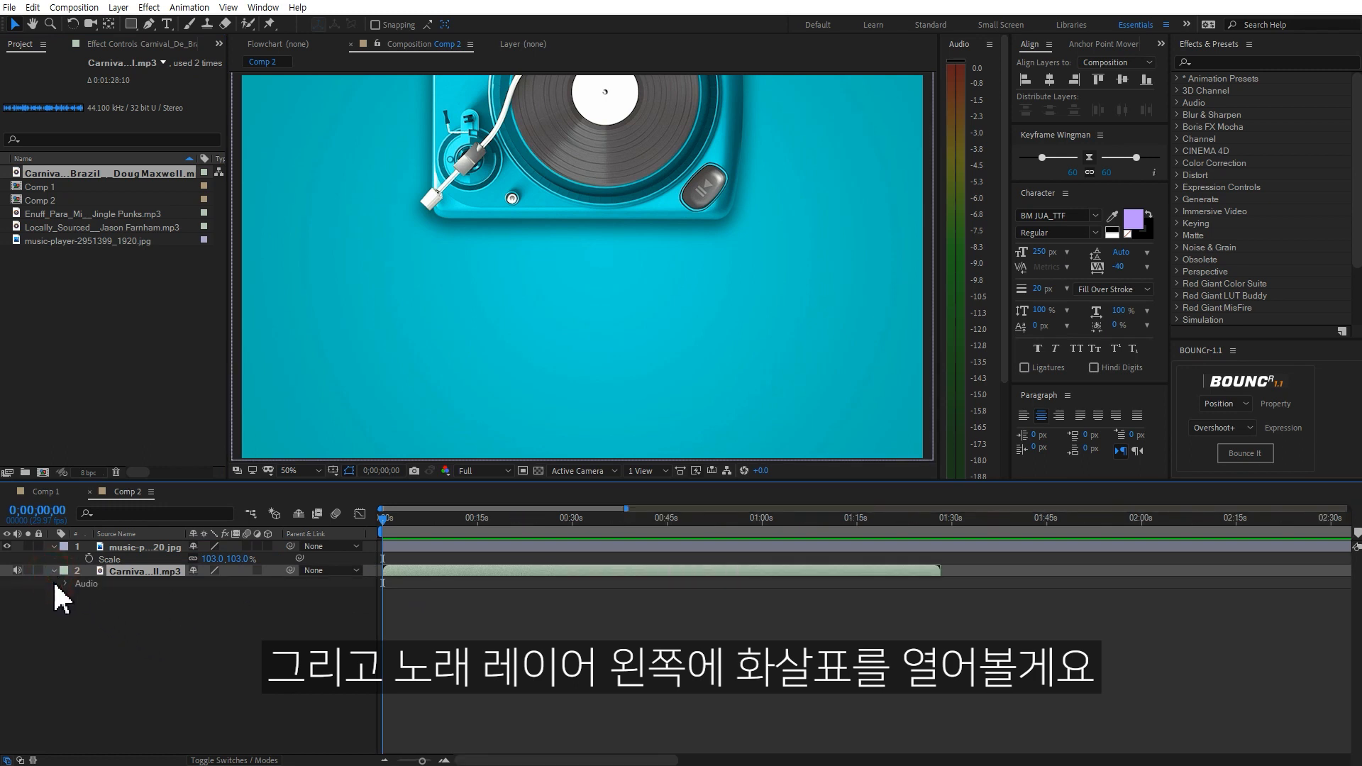
{"action": "left_click", "coordinate": [61, 583]}
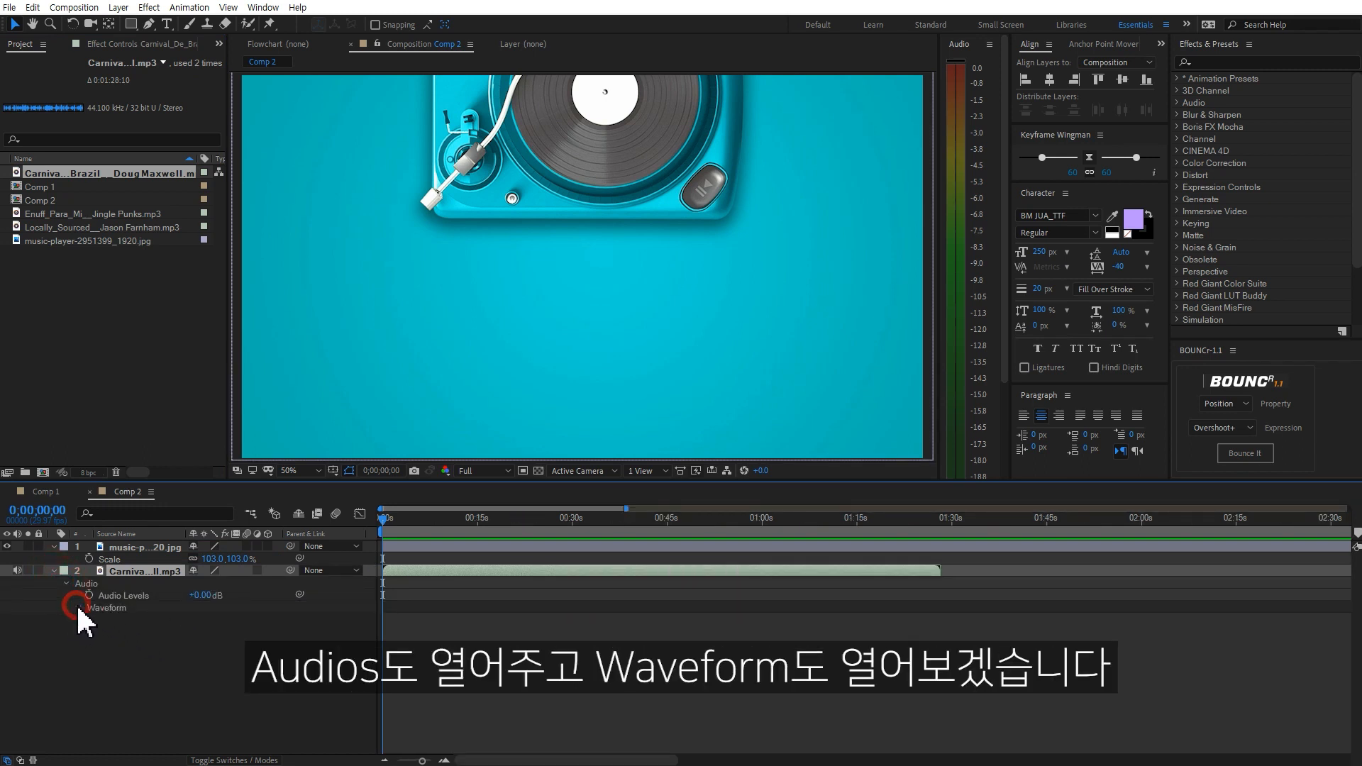
{"action": "left_click", "coordinate": [78, 608]}
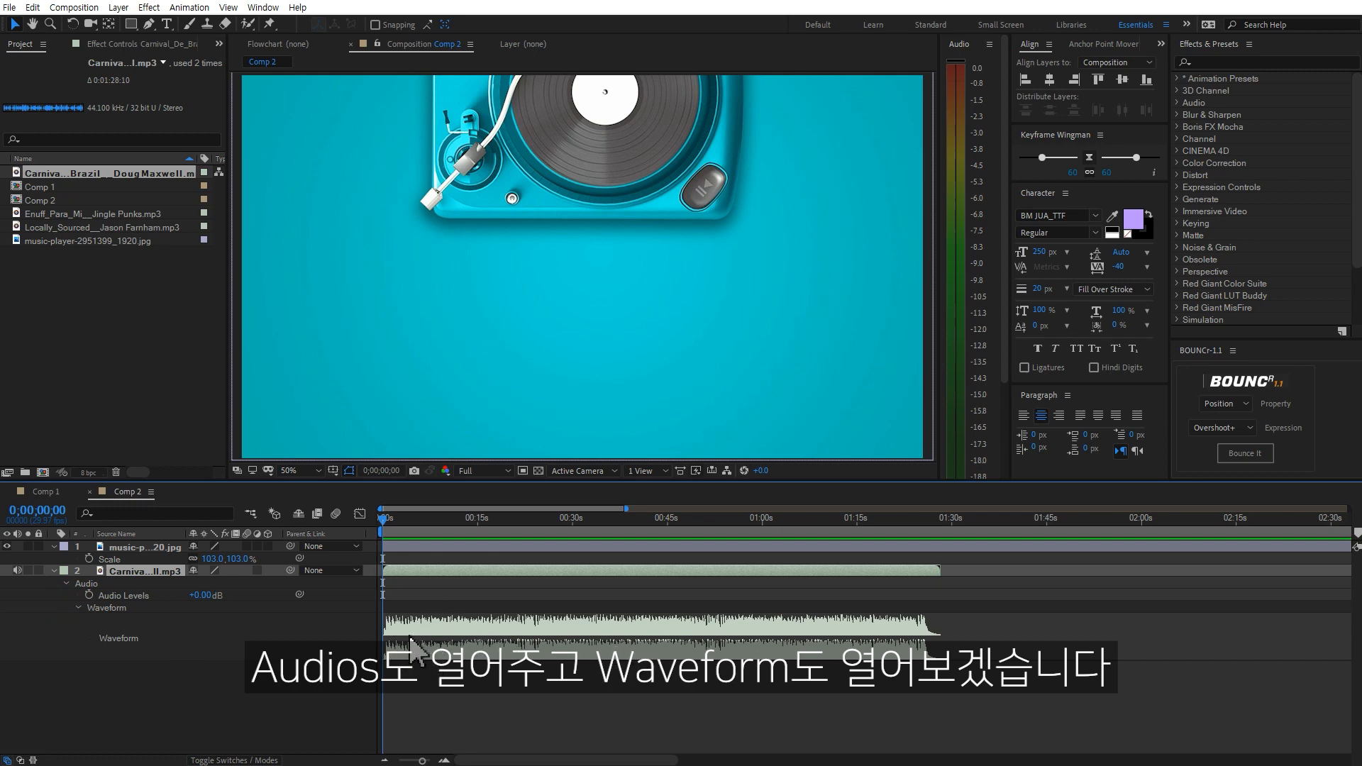
Try trimming the quiet opening of the song layer, and extend it back to its original start.
{"action": "key", "text": "equal"}
{"action": "key", "text": "equal"}
{"action": "key", "text": "equal"}
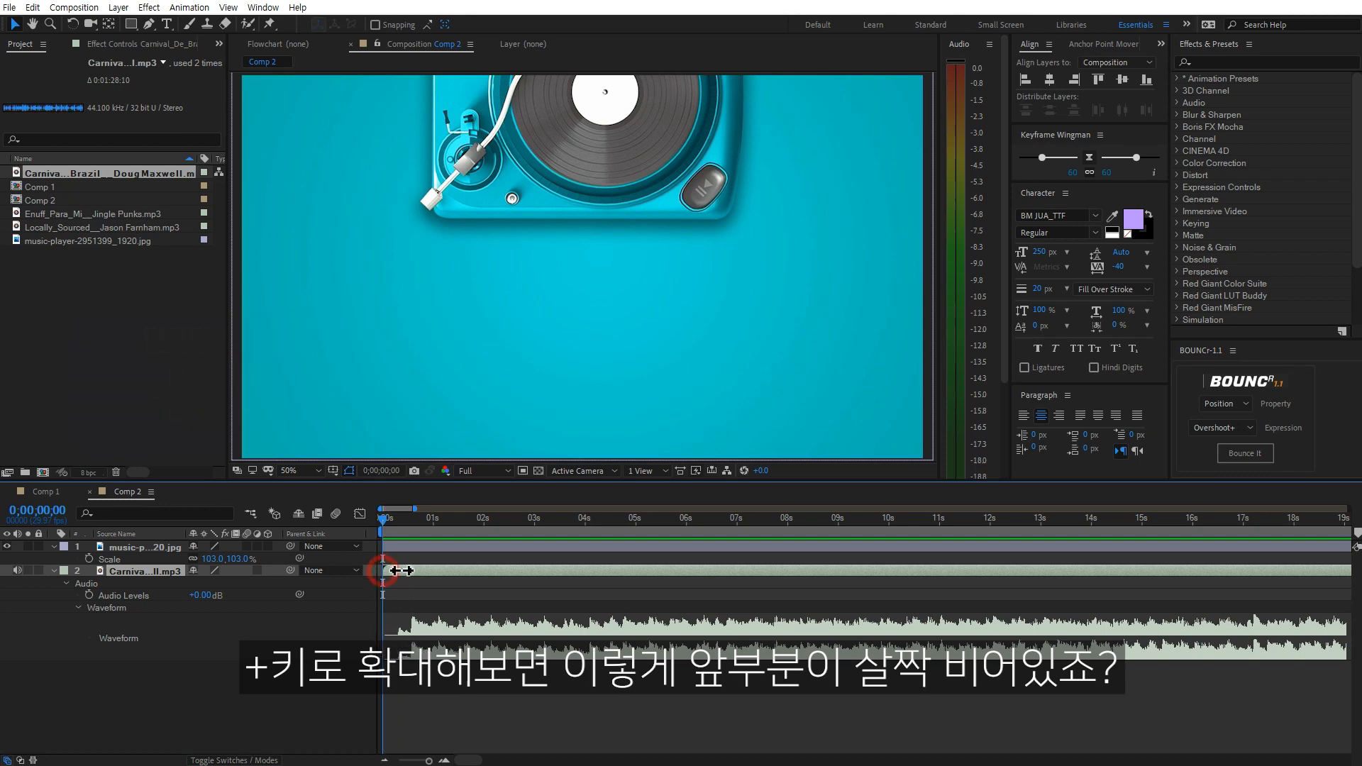
{"action": "left_click_drag", "start_coordinate": [389, 621], "coordinate": [396, 623]}
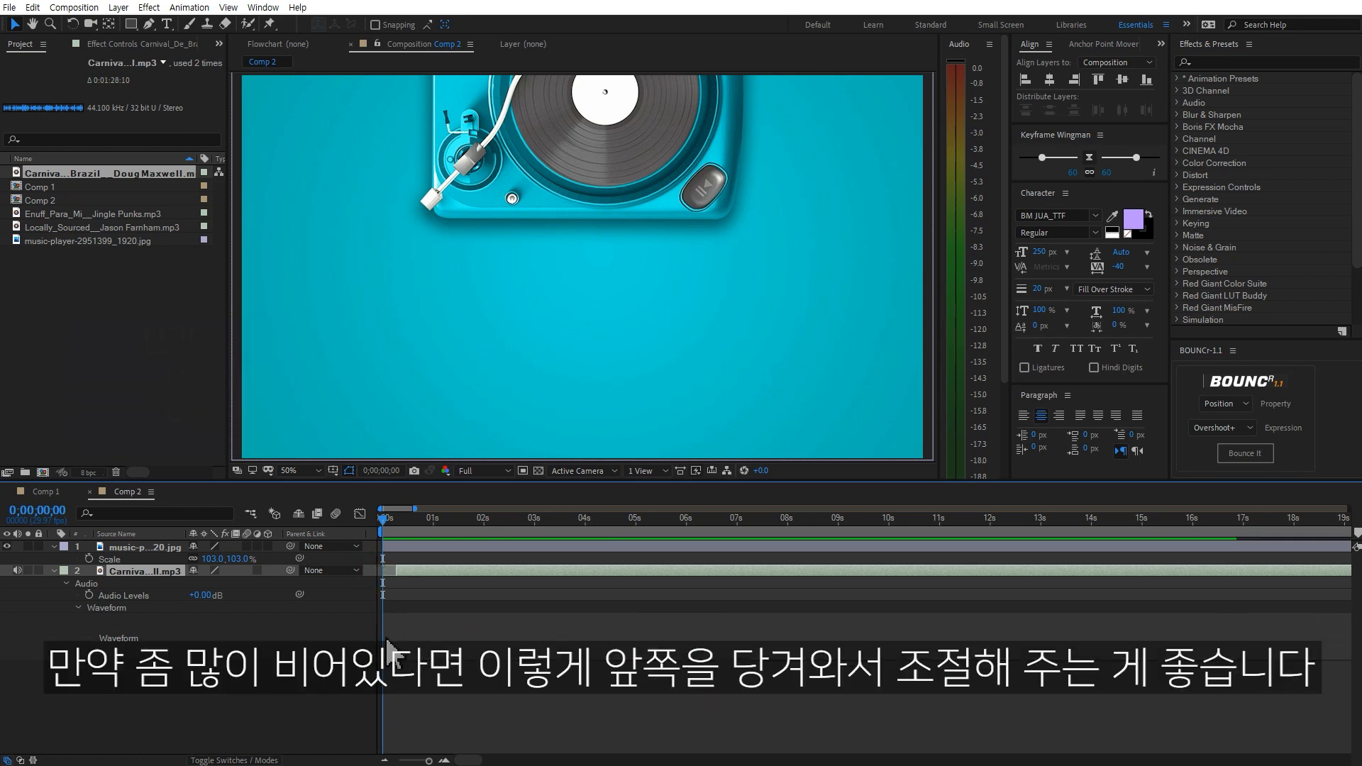
{"action": "left_click_drag", "start_coordinate": [383, 567], "coordinate": [382, 569]}
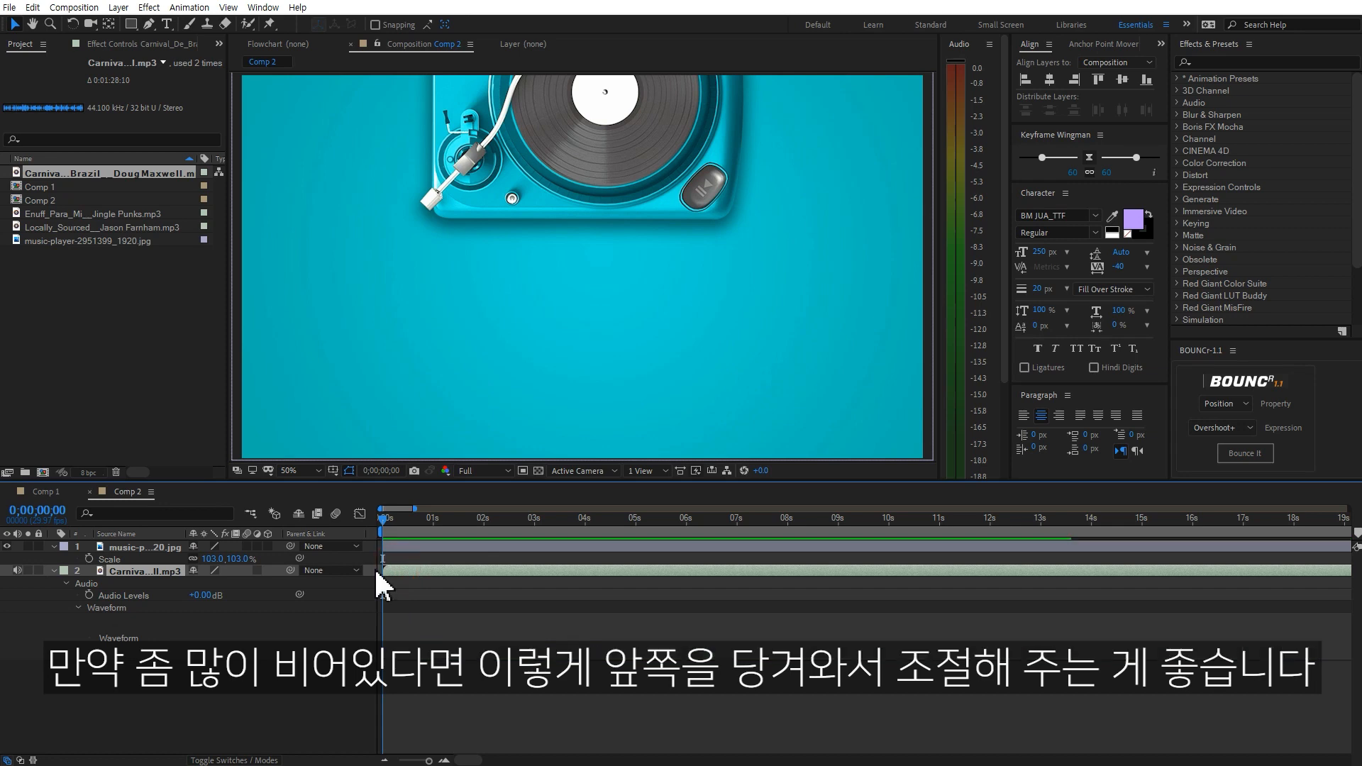
{"action": "key", "text": "minus"}
{"action": "key", "text": "minus"}
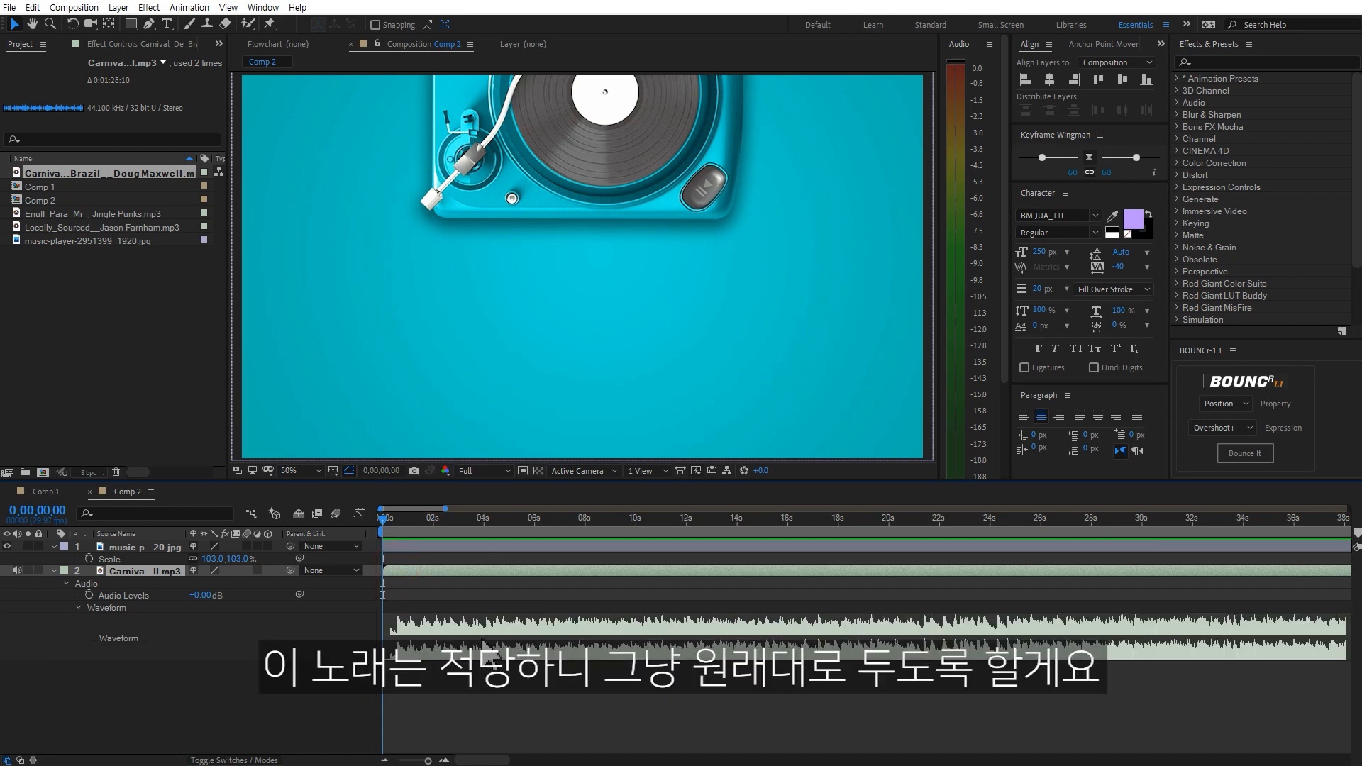
{"action": "key", "text": "minus"}
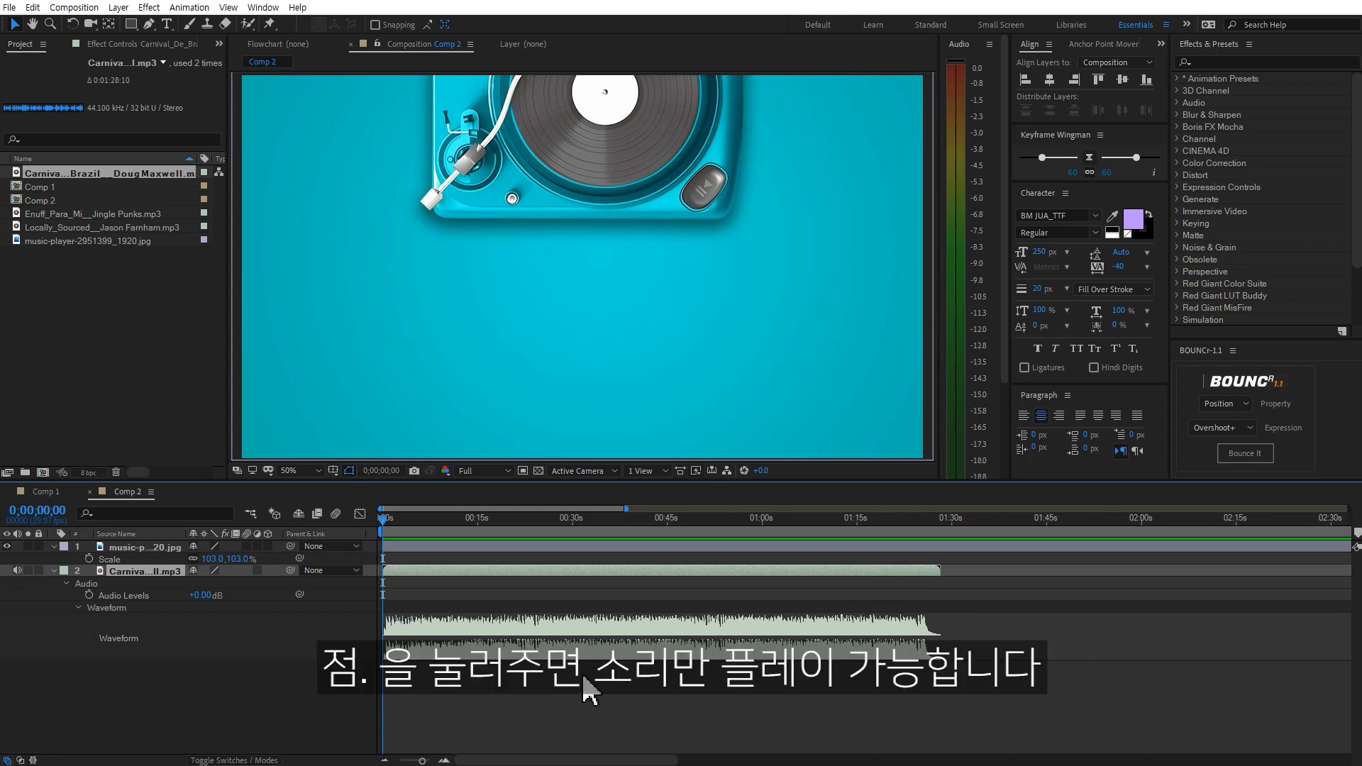
Preview only the song's sound, check its level on the audio meter, and look up where that meter is enabled.
{"action": "key", "text": "KP_Decimal"}
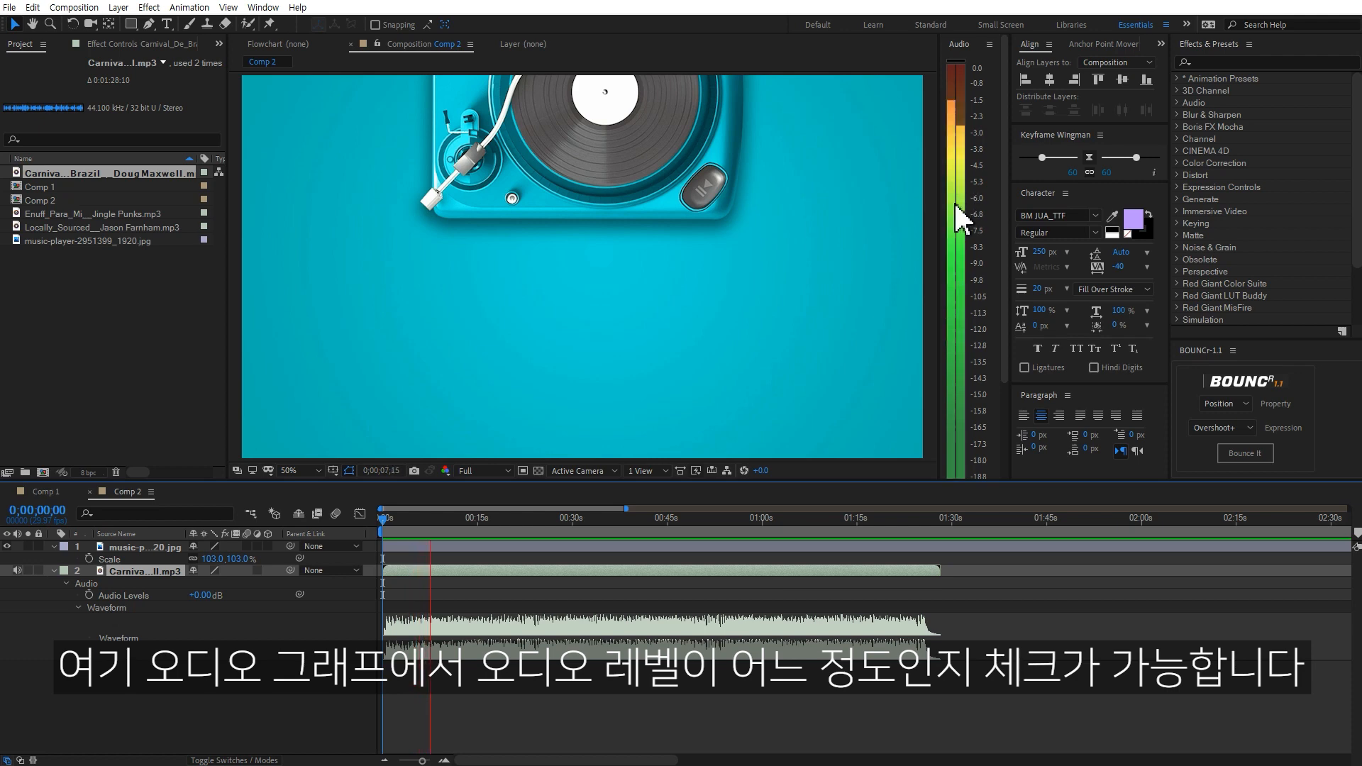
{"action": "left_click", "coordinate": [264, 8]}
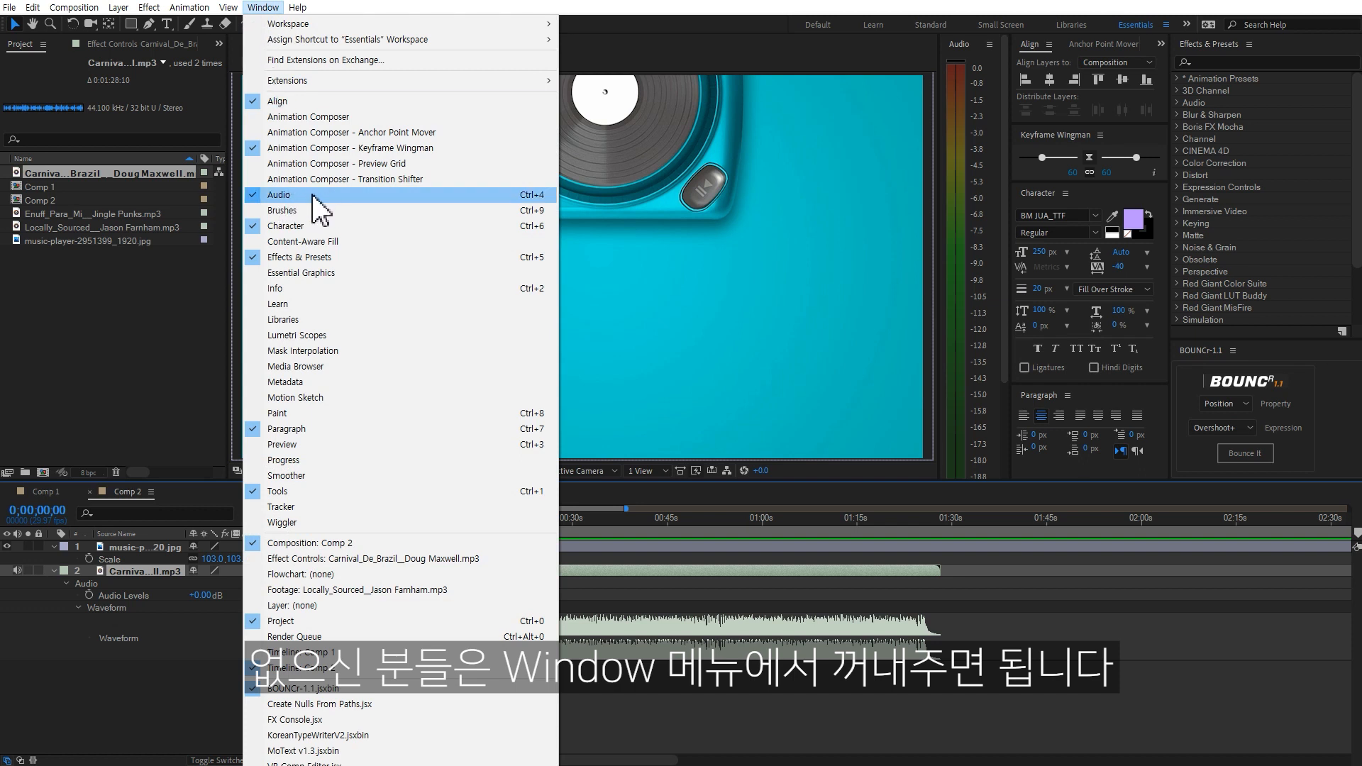
{"action": "left_click", "coordinate": [960, 49]}
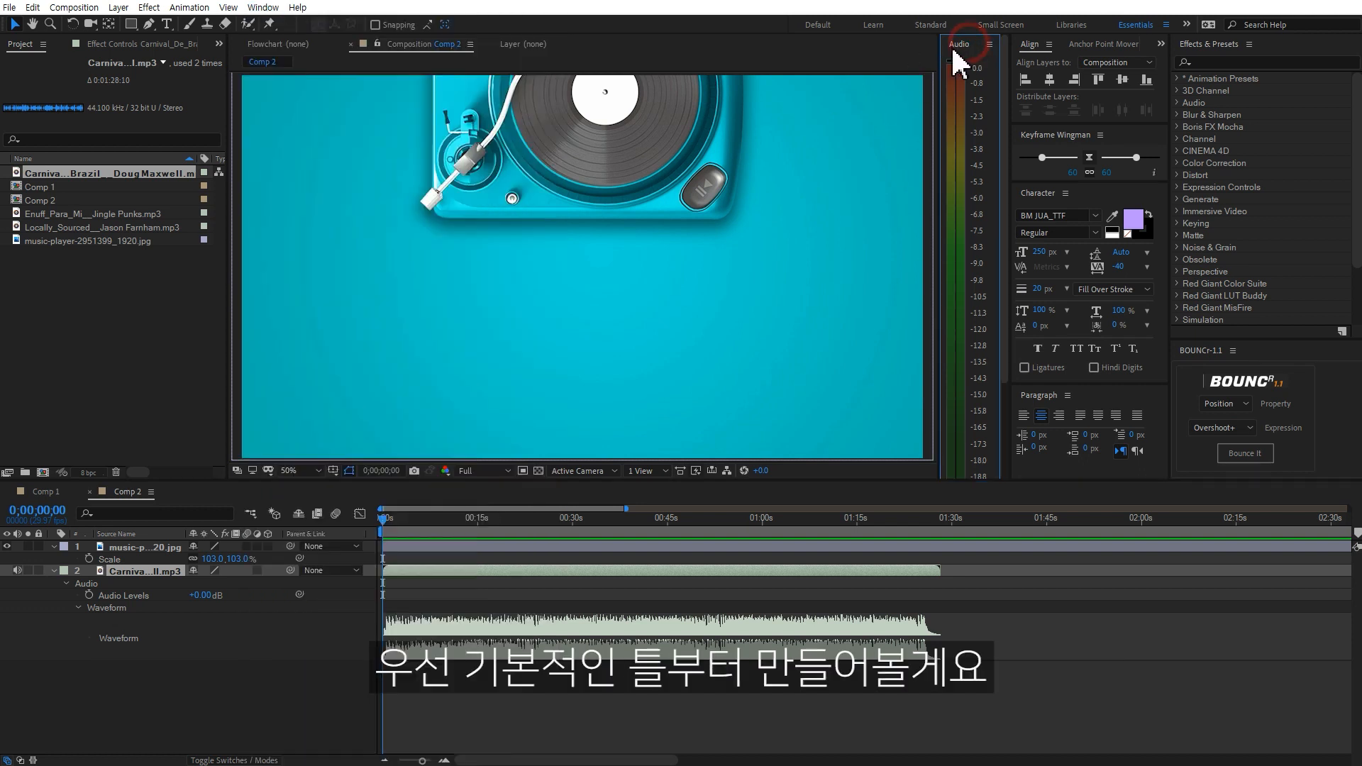
Create a text layer below the turntable containing the song's file name with its title and artist.
{"action": "left_click", "coordinate": [579, 707]}
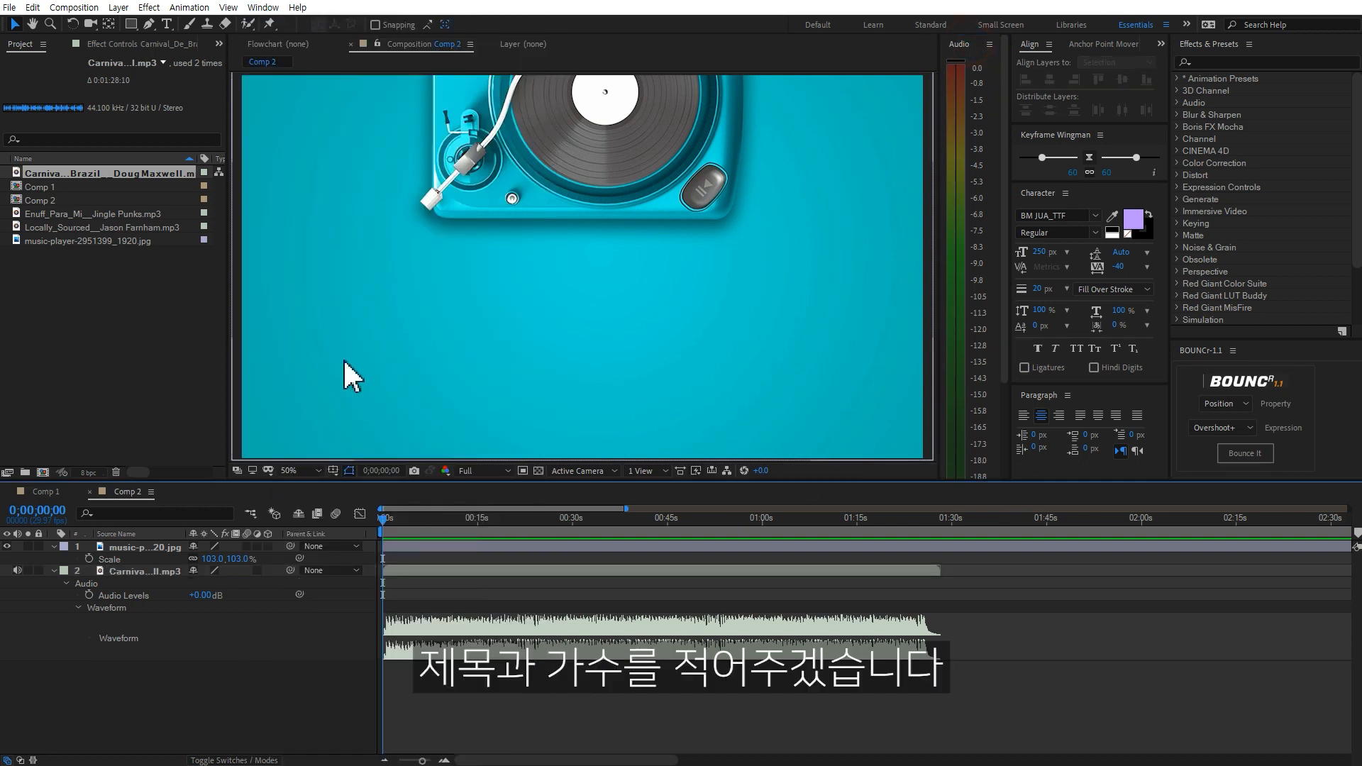
{"action": "left_click", "coordinate": [167, 25]}
{"action": "left_click", "coordinate": [529, 296]}
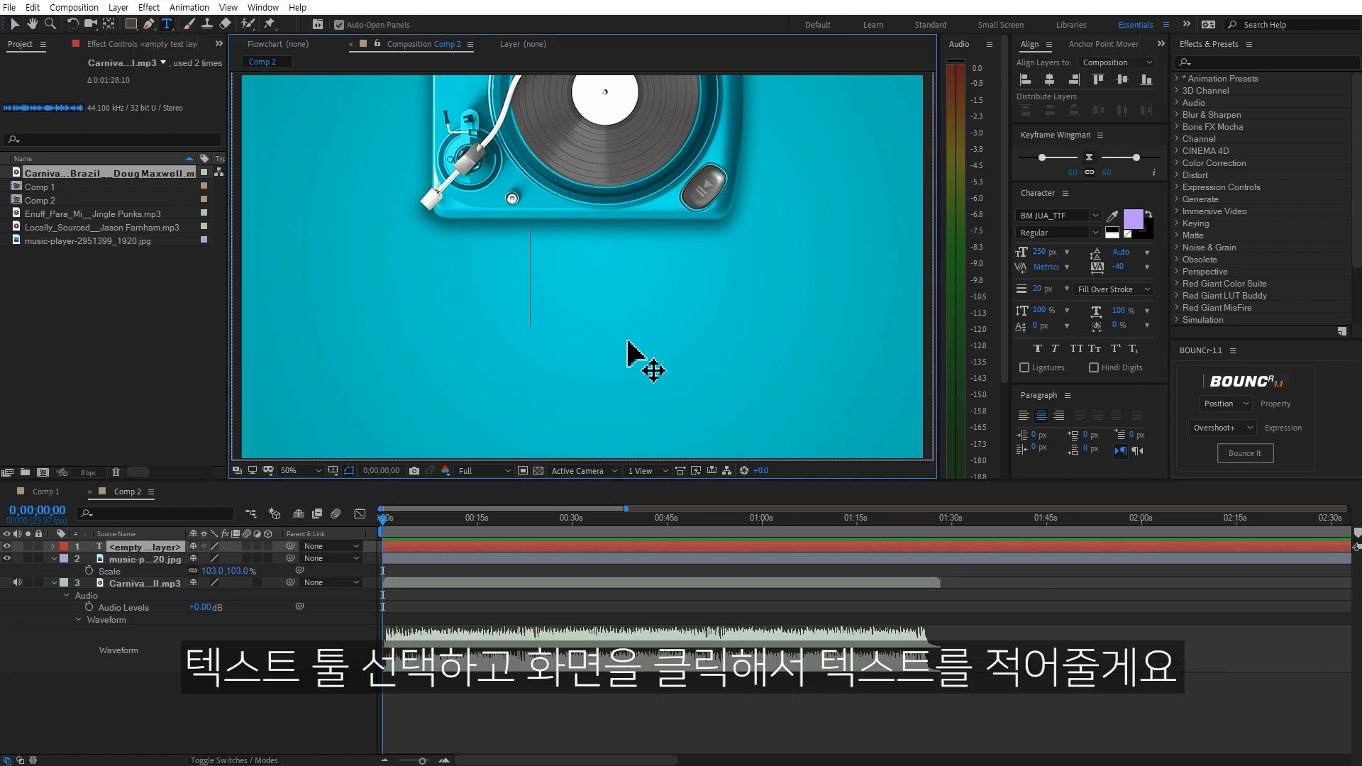
{"action": "type", "text": "Carnival_De_Brazil__Doug Maxwell"}
Format the whole text at 109 px in Swagger TTF with a black fill and no stroke.
{"action": "key", "text": "ctrl+a"}
{"action": "left_click_drag", "start_coordinate": [1038, 256], "coordinate": [962, 284]}
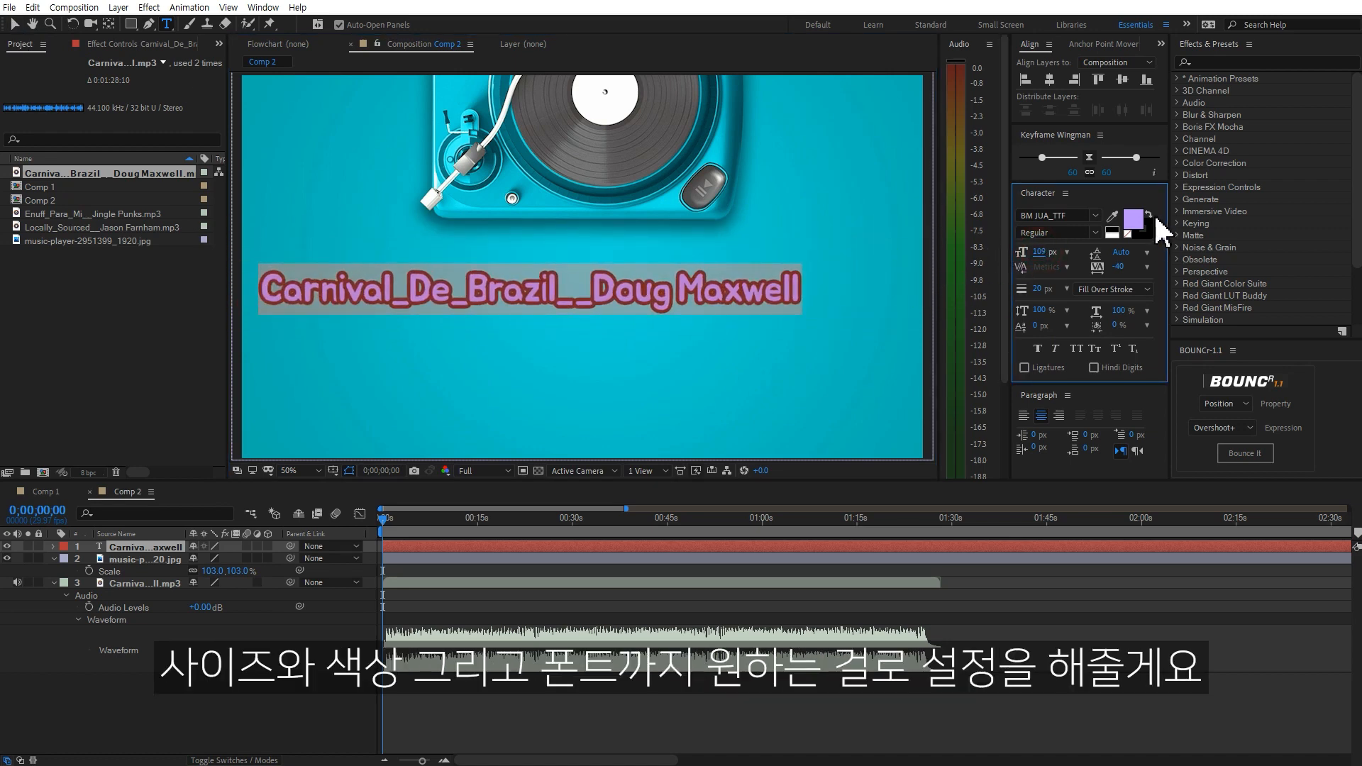
{"action": "left_click", "coordinate": [1129, 233]}
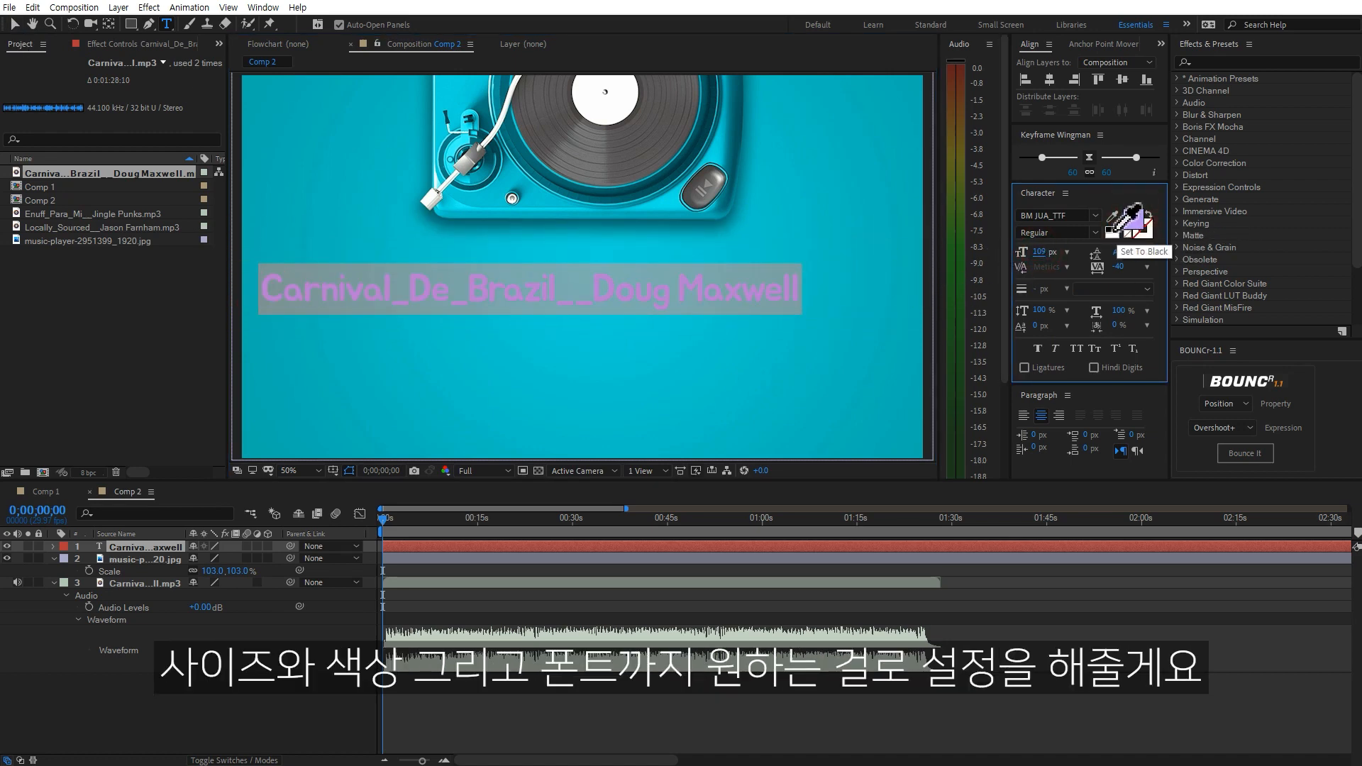
{"action": "left_click", "coordinate": [1113, 232]}
{"action": "left_click", "coordinate": [1092, 216]}
{"action": "left_click", "coordinate": [1099, 325]}
Move the text toward the middle, cut out the artist's name, and replace the underscores so it reads "Carnival De Brazil".
{"action": "left_click", "coordinate": [14, 23]}
{"action": "left_click_drag", "start_coordinate": [576, 288], "coordinate": [840, 284]}
{"action": "double_click", "coordinate": [663, 287]}
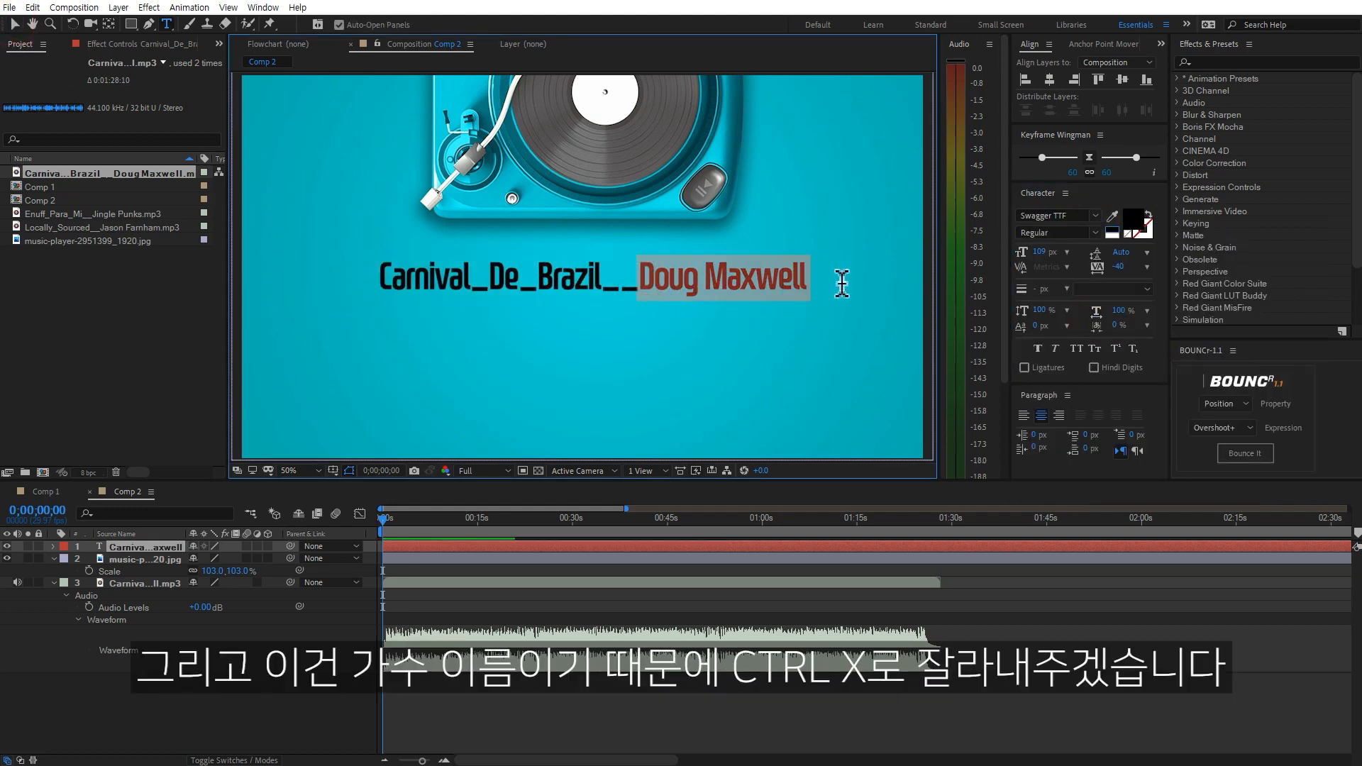
{"action": "key", "text": "ctrl+x"}
{"action": "key", "text": "BackSpace"}
{"action": "key", "text": "BackSpace"}
{"action": "left_click_drag", "start_coordinate": [641, 282], "coordinate": [582, 283]}
{"action": "left_click", "coordinate": [13, 23]}
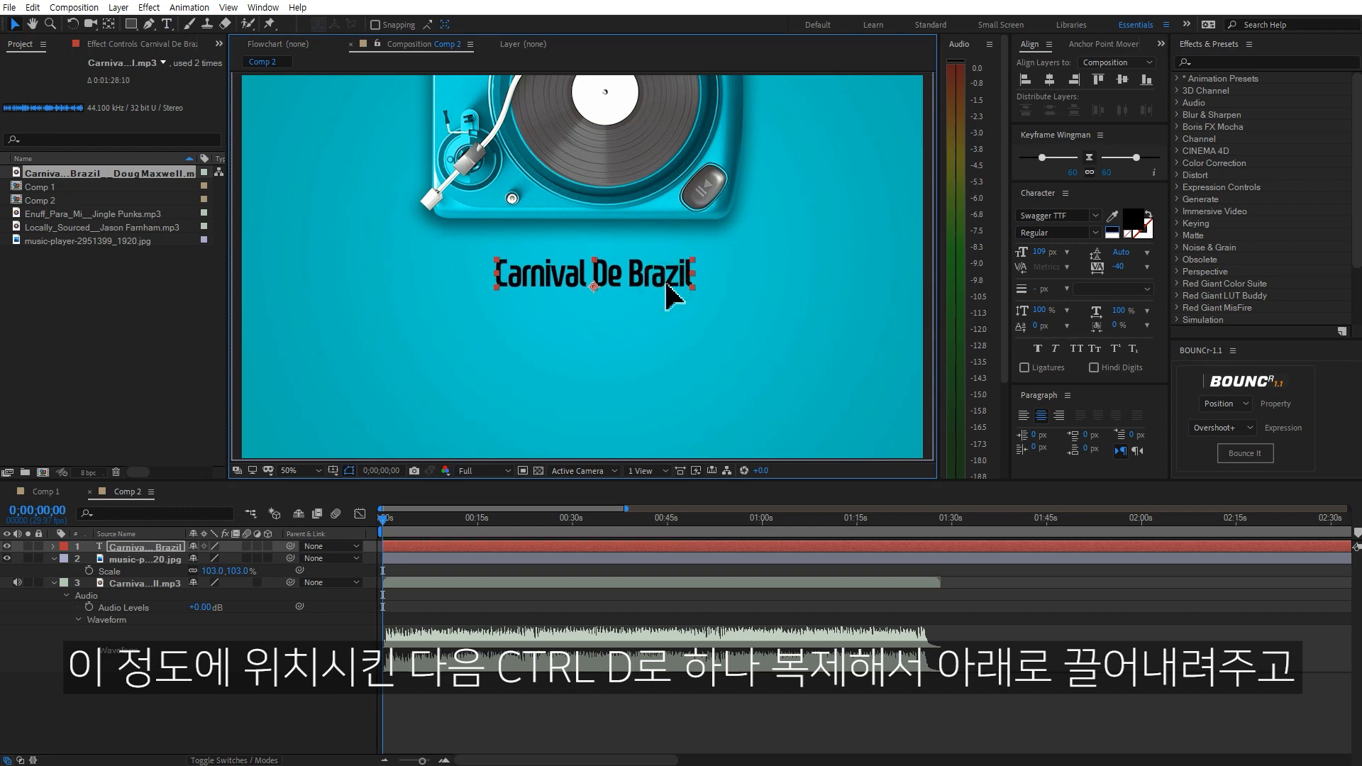
Set the "Carnival De Brazil" title's font size to 120 px.
{"action": "left_click", "coordinate": [1042, 252]}
{"action": "type", "text": "120"}
{"action": "key", "text": "Return"}
{"action": "left_click", "coordinate": [633, 271]}
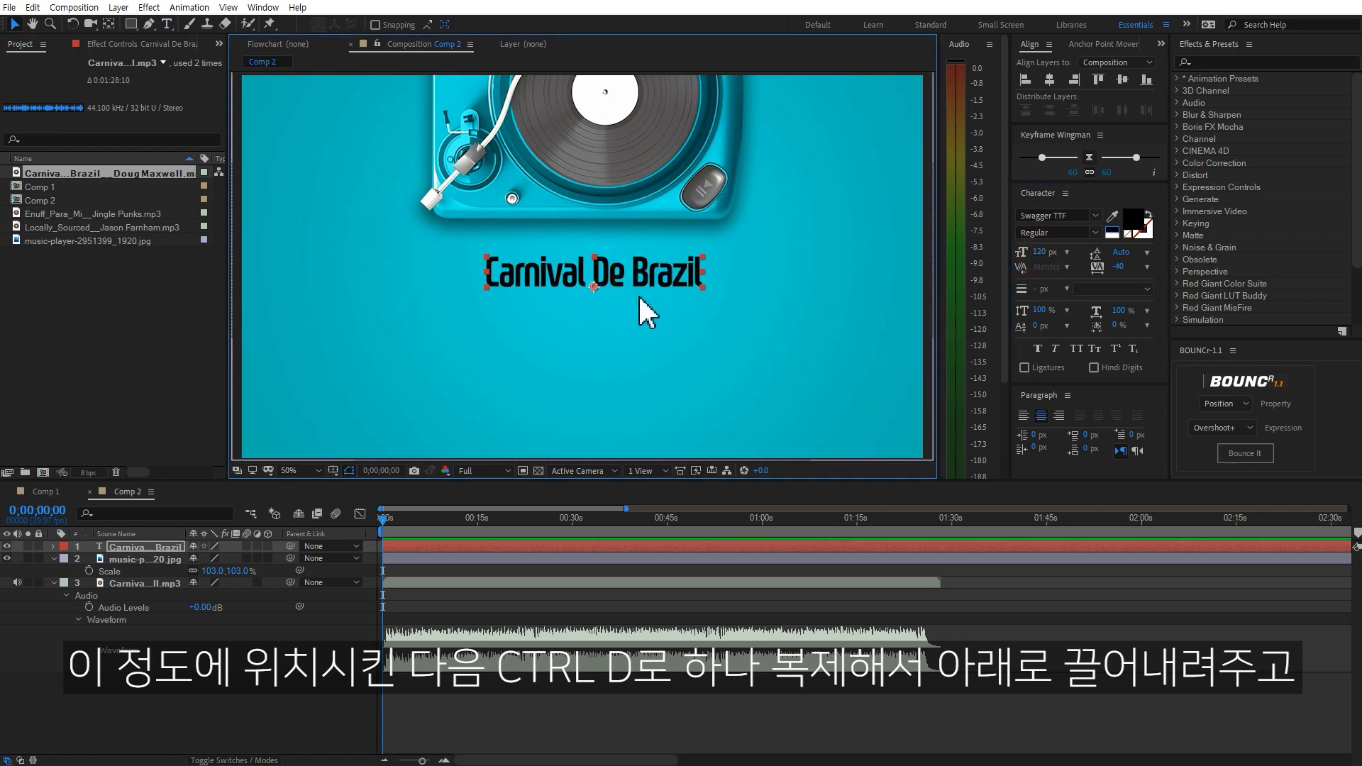
Duplicate the title directly below itself and replace the copy's text with the cut artist's name.
{"action": "key", "text": "ctrl+d"}
{"action": "left_click_drag", "start_coordinate": [644, 287], "coordinate": [649, 312]}
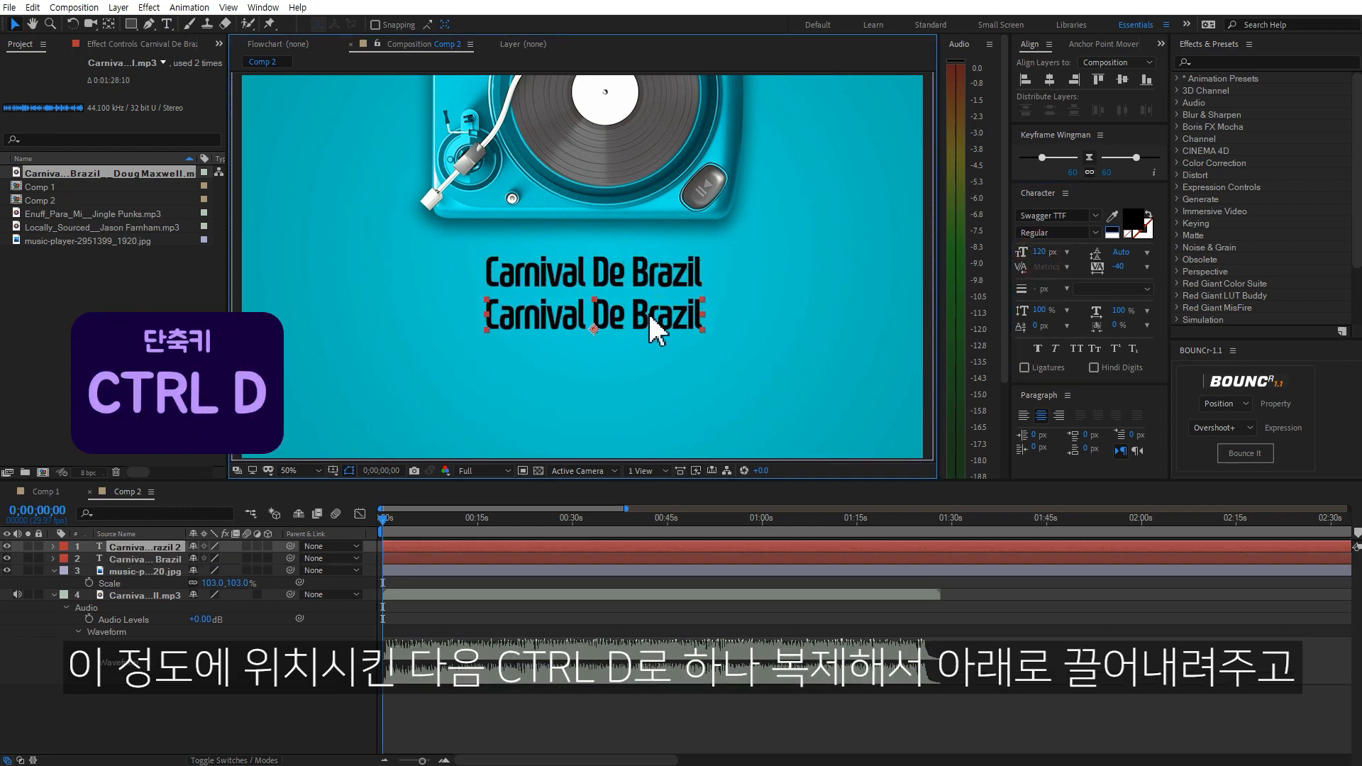
{"action": "double_click", "coordinate": [649, 312]}
{"action": "key", "text": "ctrl+v"}
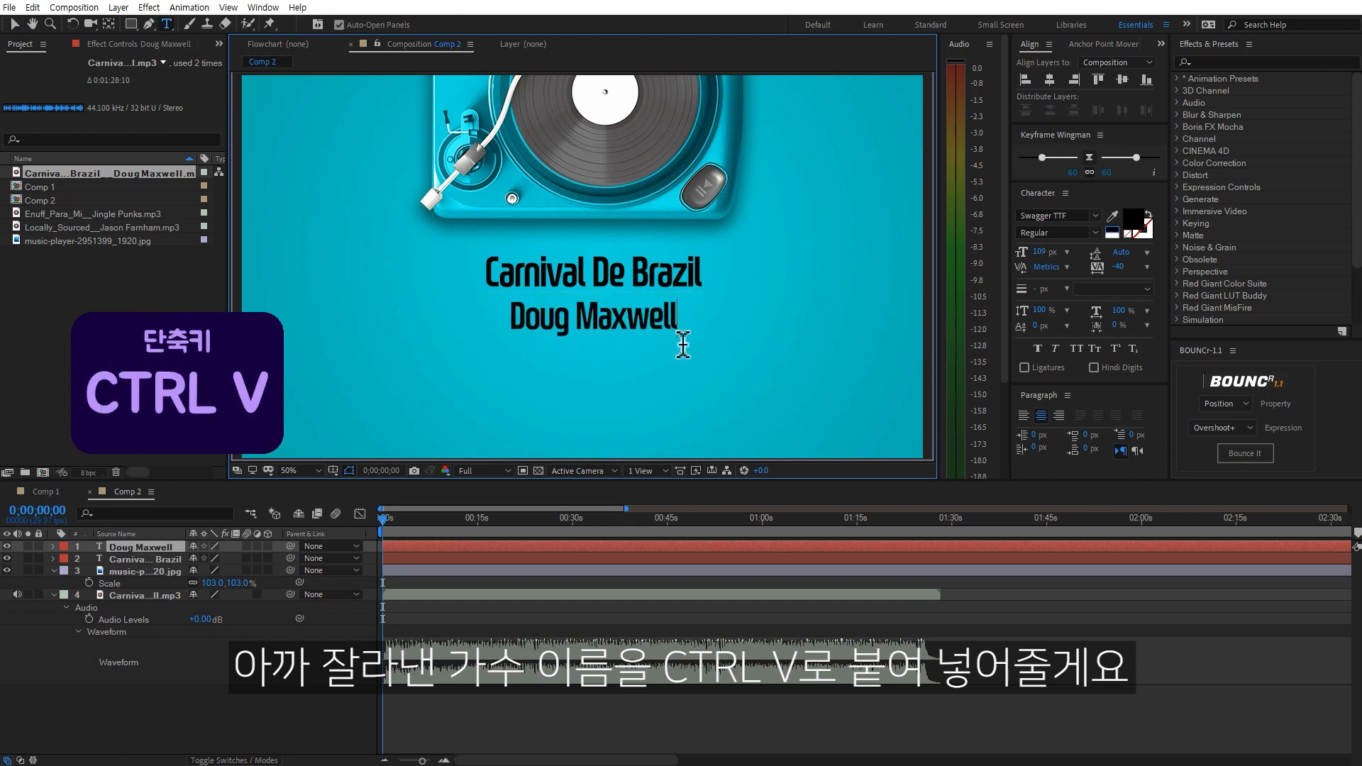
{"action": "left_click", "coordinate": [15, 25]}
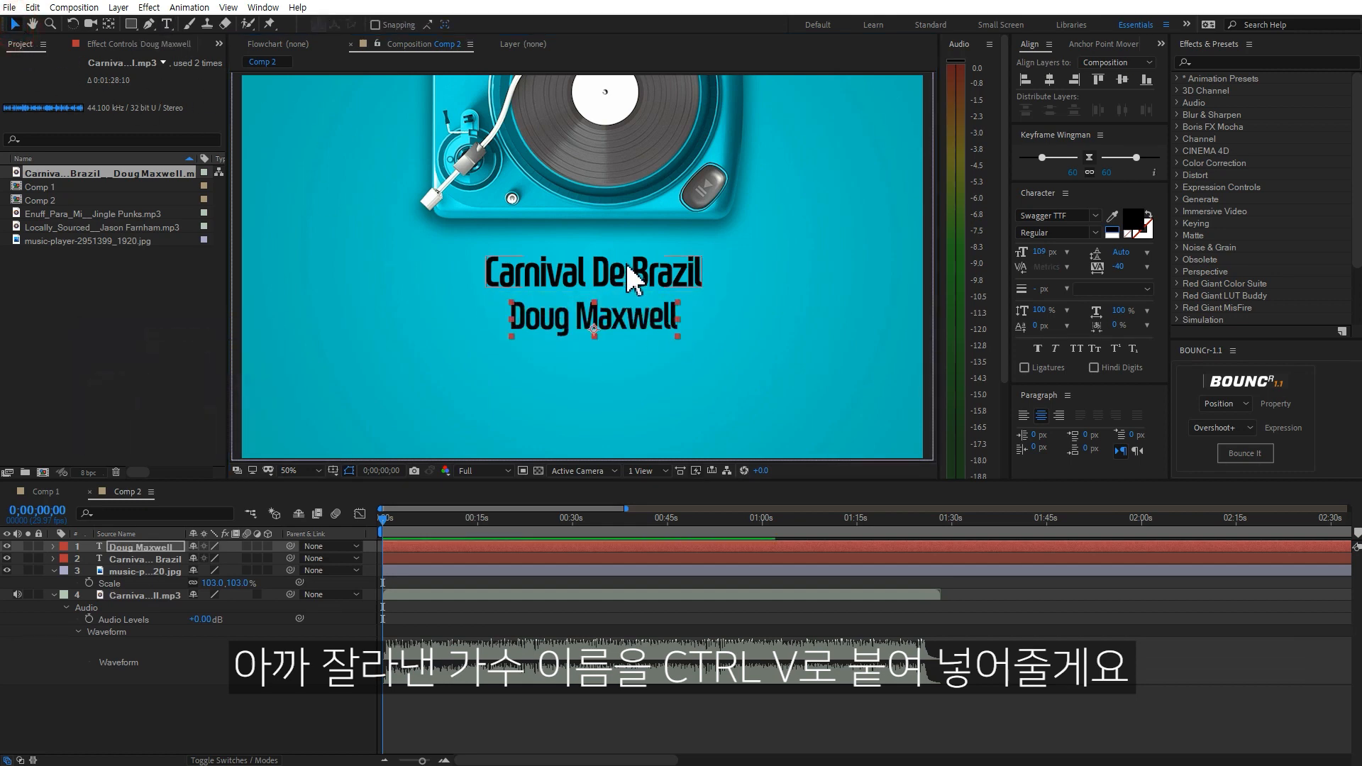
Reduce the artist text's font size to 75 px and move it slightly closer to the title.
{"action": "left_click", "coordinate": [1040, 252]}
{"action": "type", "text": "90"}
{"action": "key", "text": "Return"}
{"action": "left_click", "coordinate": [1037, 253]}
{"action": "type", "text": "75"}
{"action": "key", "text": "Return"}
{"action": "left_click", "coordinate": [621, 323]}
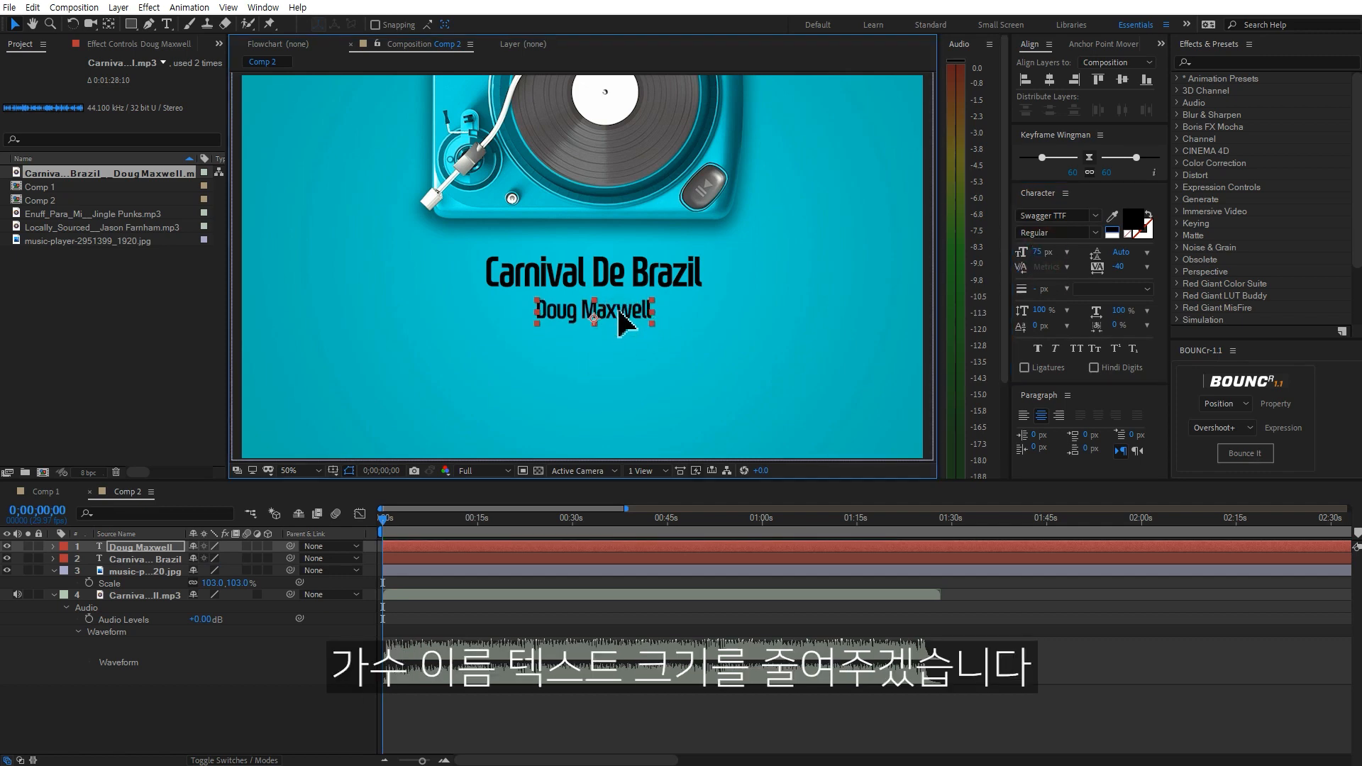
Center the title and artist text horizontally in the composition, and shift the background image slightly left.
{"action": "left_click", "coordinate": [666, 271]}
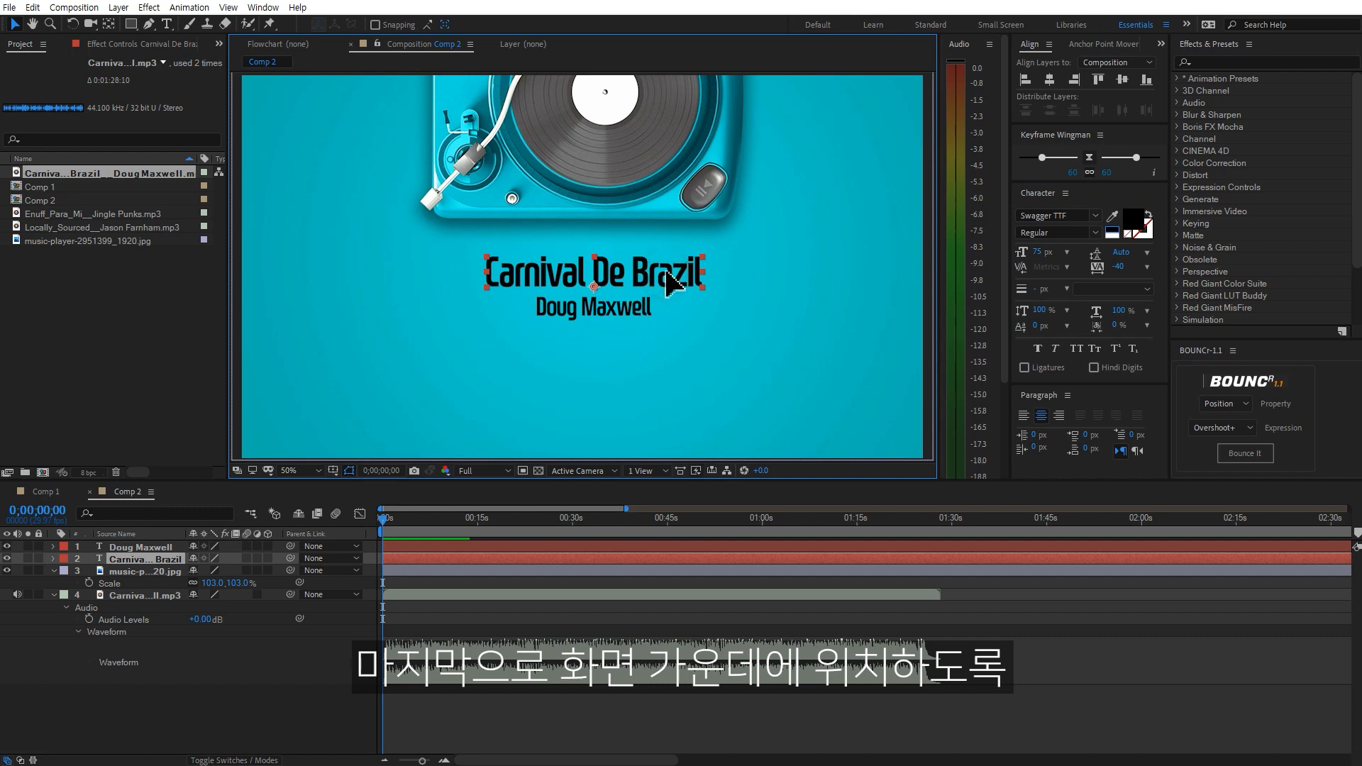
{"action": "left_click", "coordinate": [1050, 80]}
{"action": "left_click", "coordinate": [606, 311]}
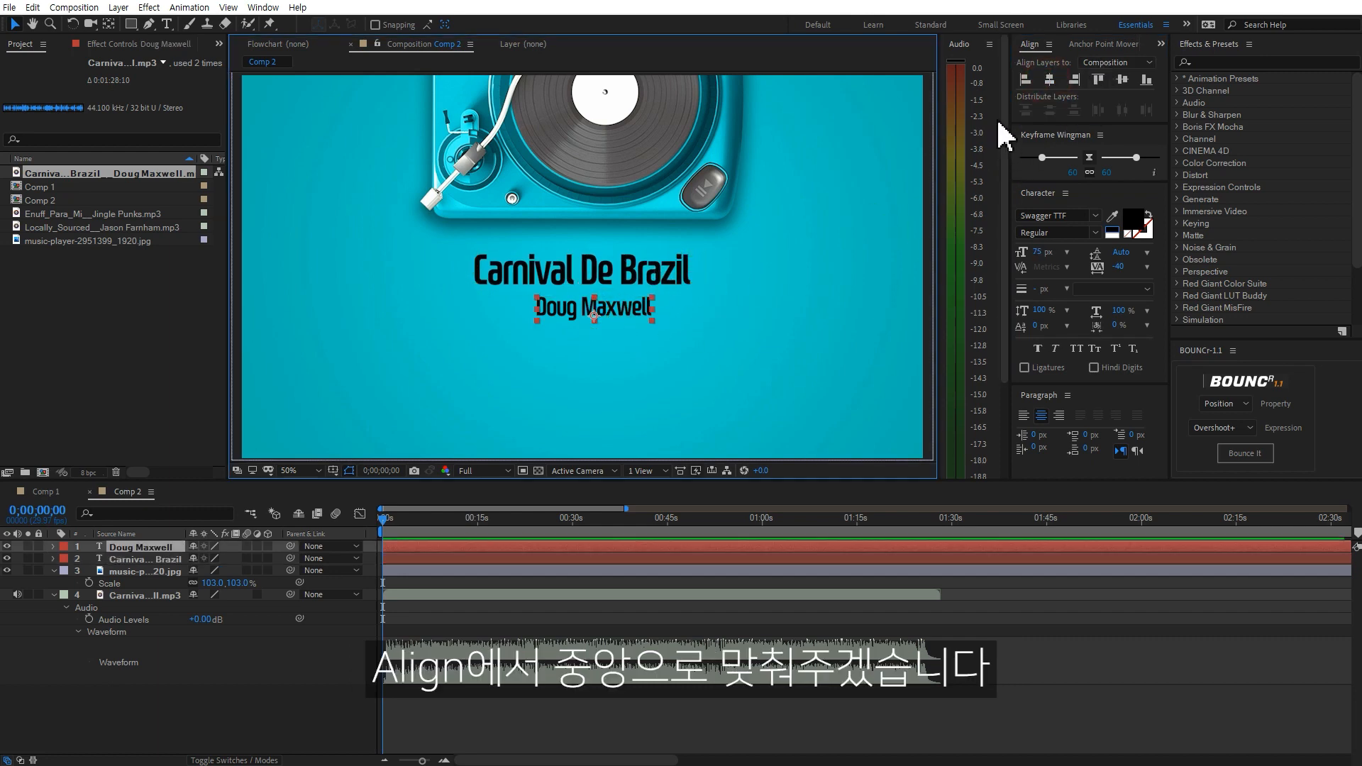
{"action": "left_click", "coordinate": [1050, 80]}
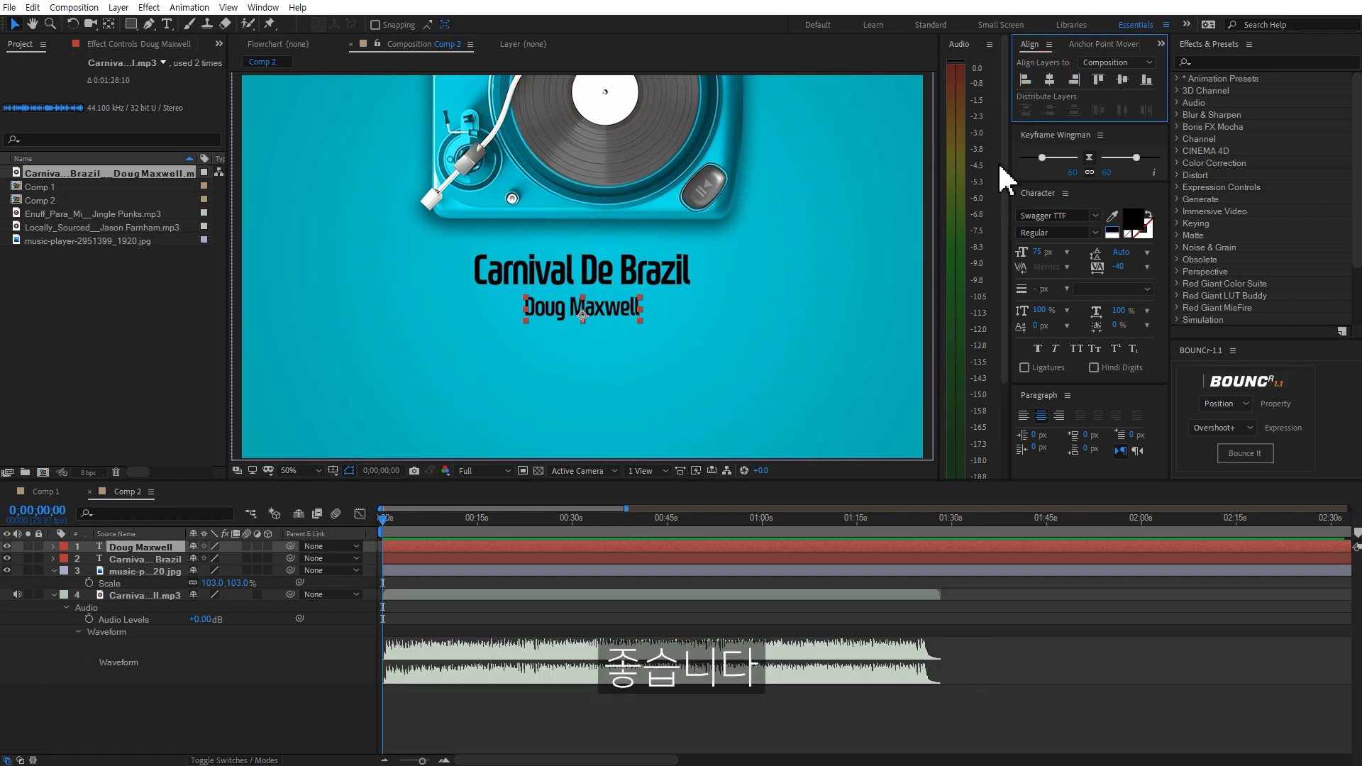
{"action": "left_click", "coordinate": [171, 572]}
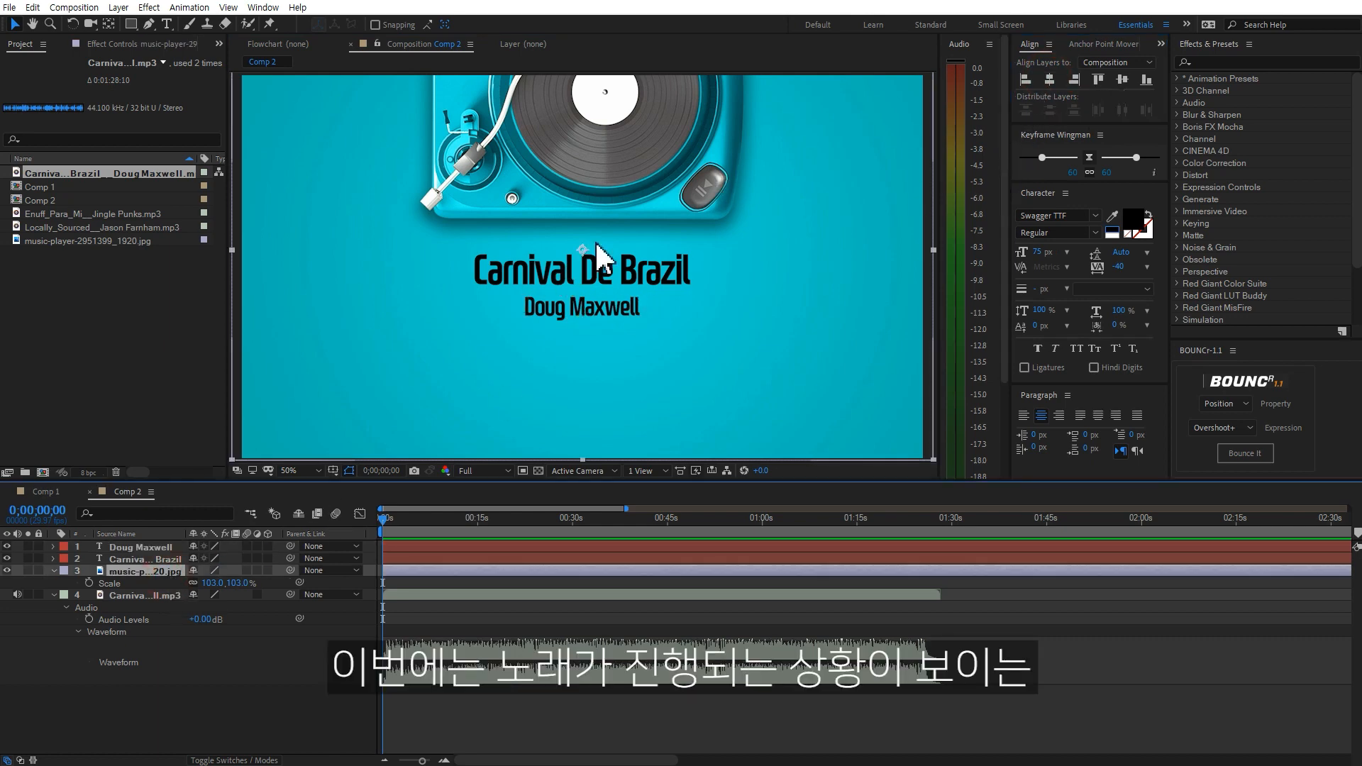
{"action": "left_click", "coordinate": [325, 717]}
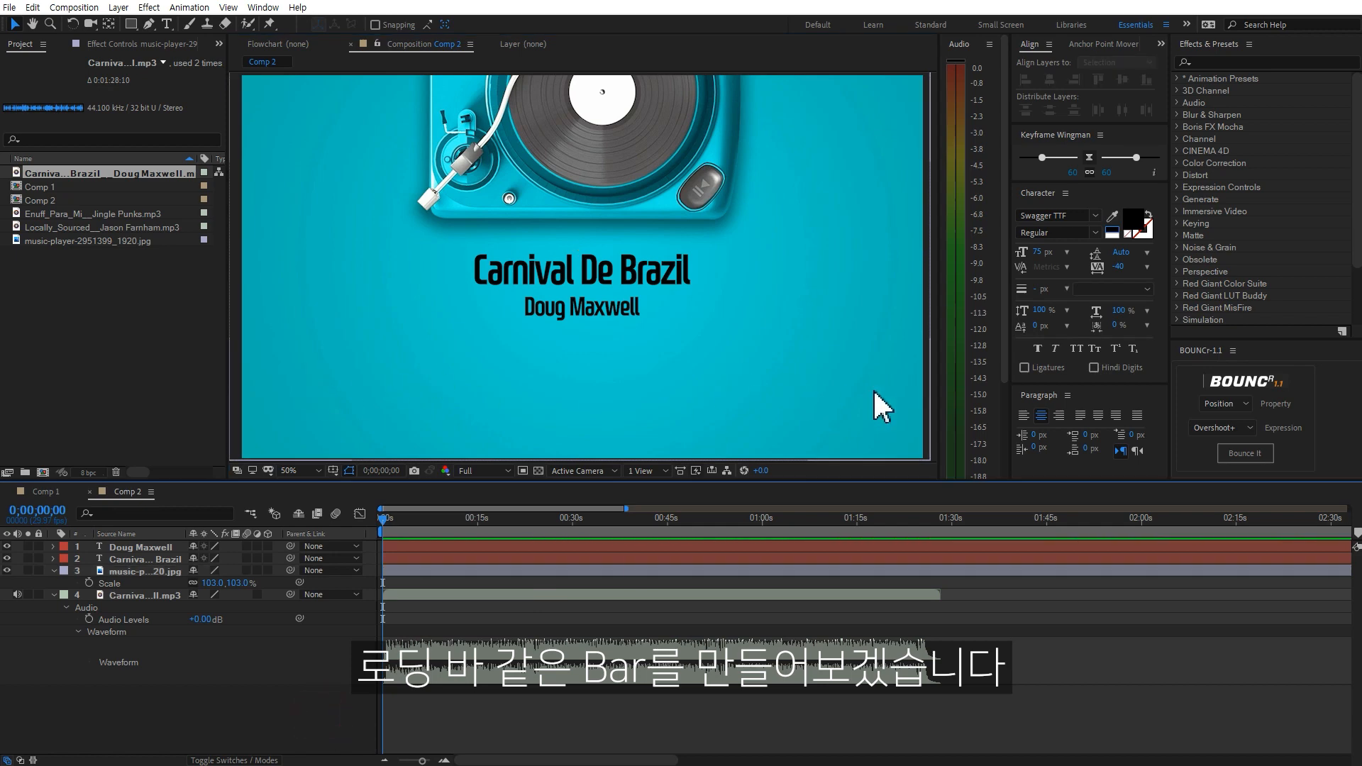
Draw a straight horizontal line with the Pen tool below the artist text, spanning most of the frame's width.
{"action": "left_click", "coordinate": [149, 24]}
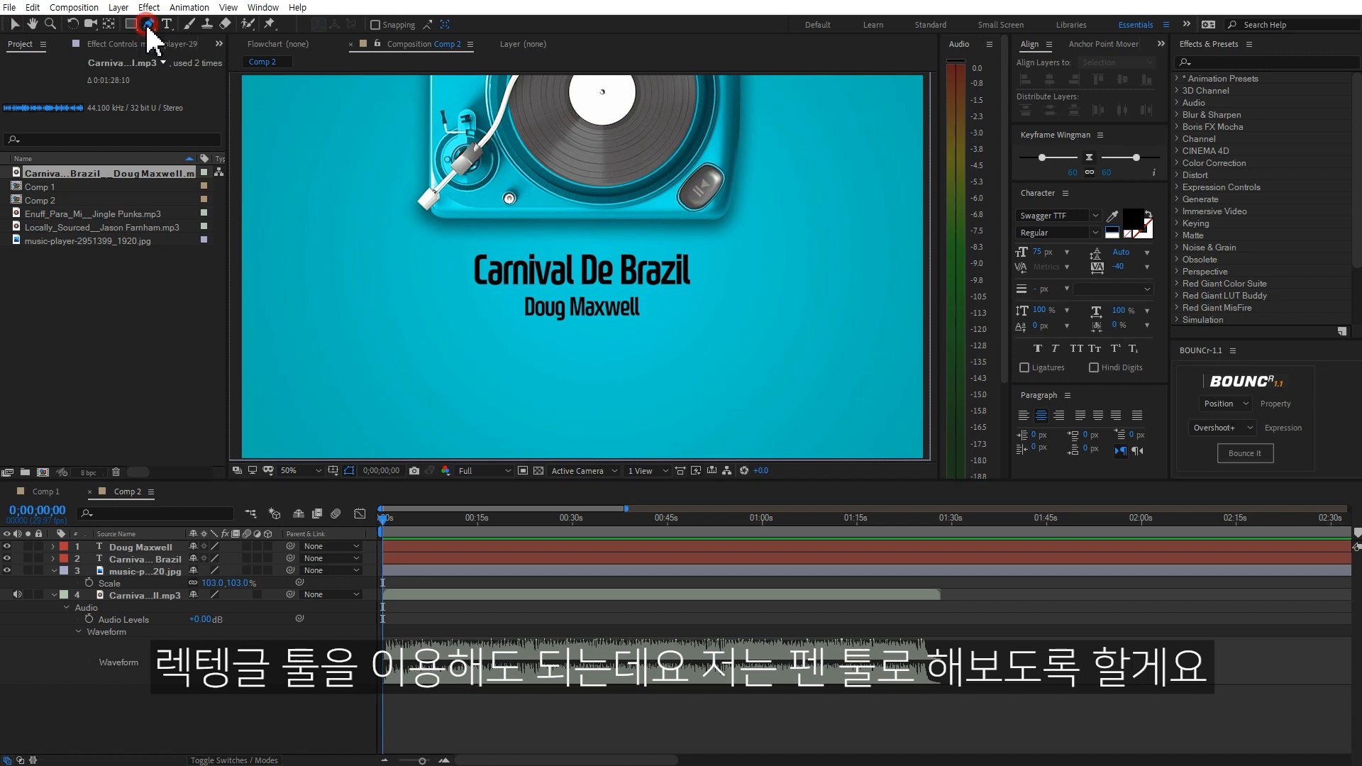
{"action": "left_click", "coordinate": [326, 360]}
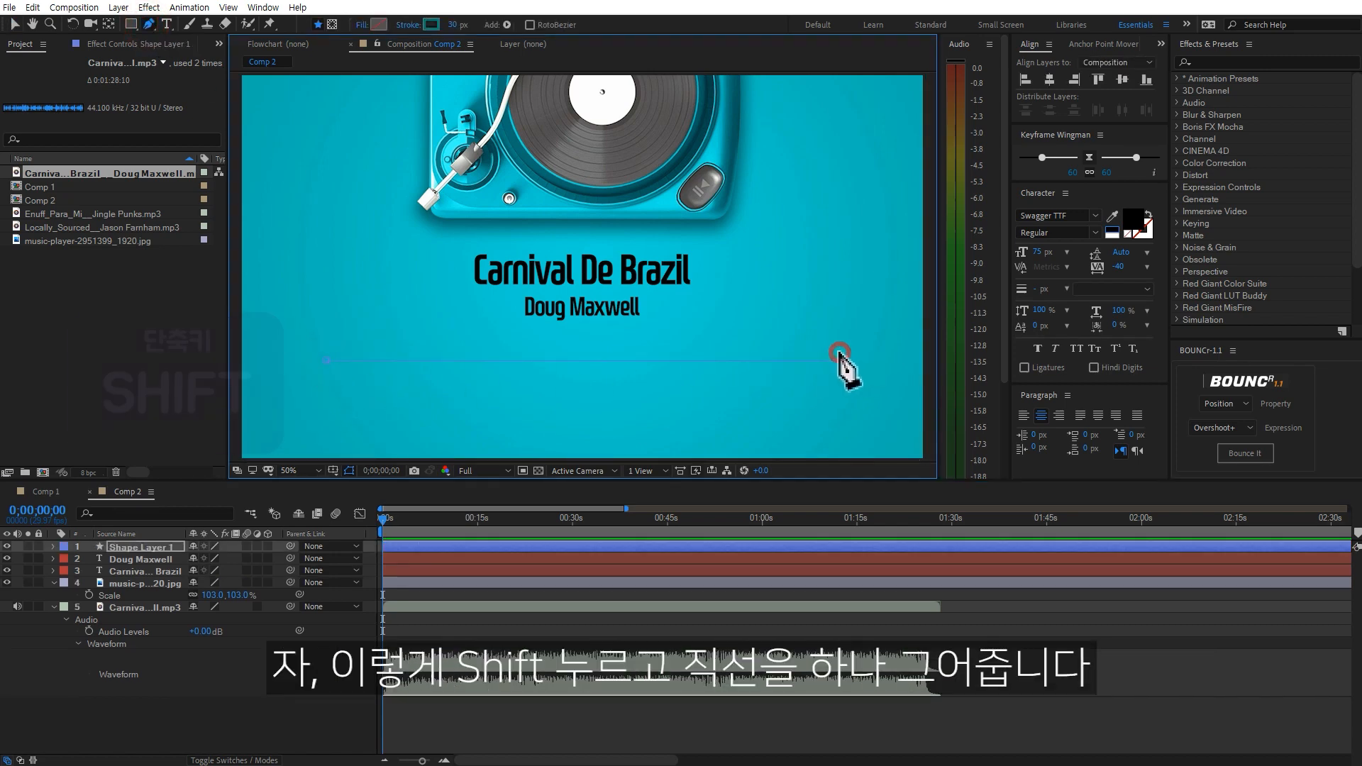
{"action": "left_click", "coordinate": [839, 361], "text": "shift"}
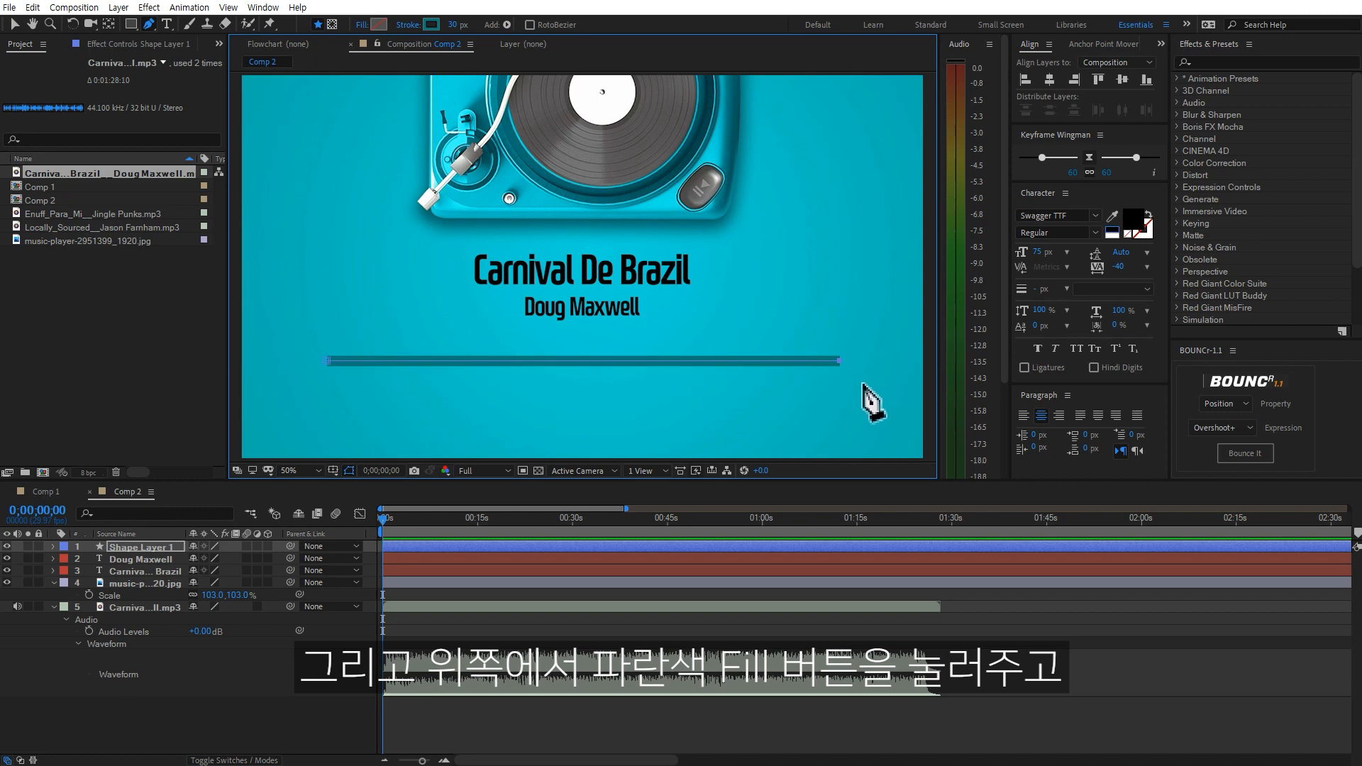
Set the line's fill to None and its stroke to Solid Color.
{"action": "left_click", "coordinate": [362, 25]}
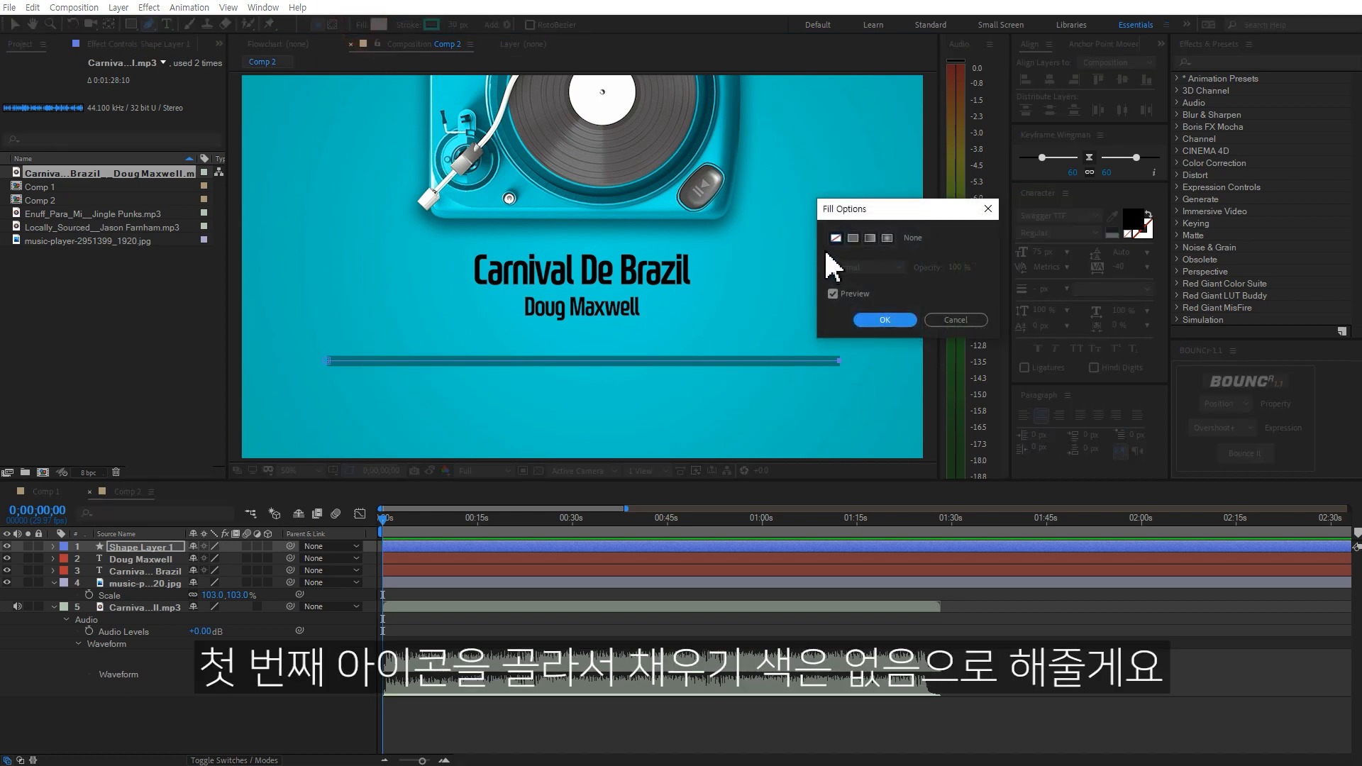
{"action": "left_click", "coordinate": [885, 320]}
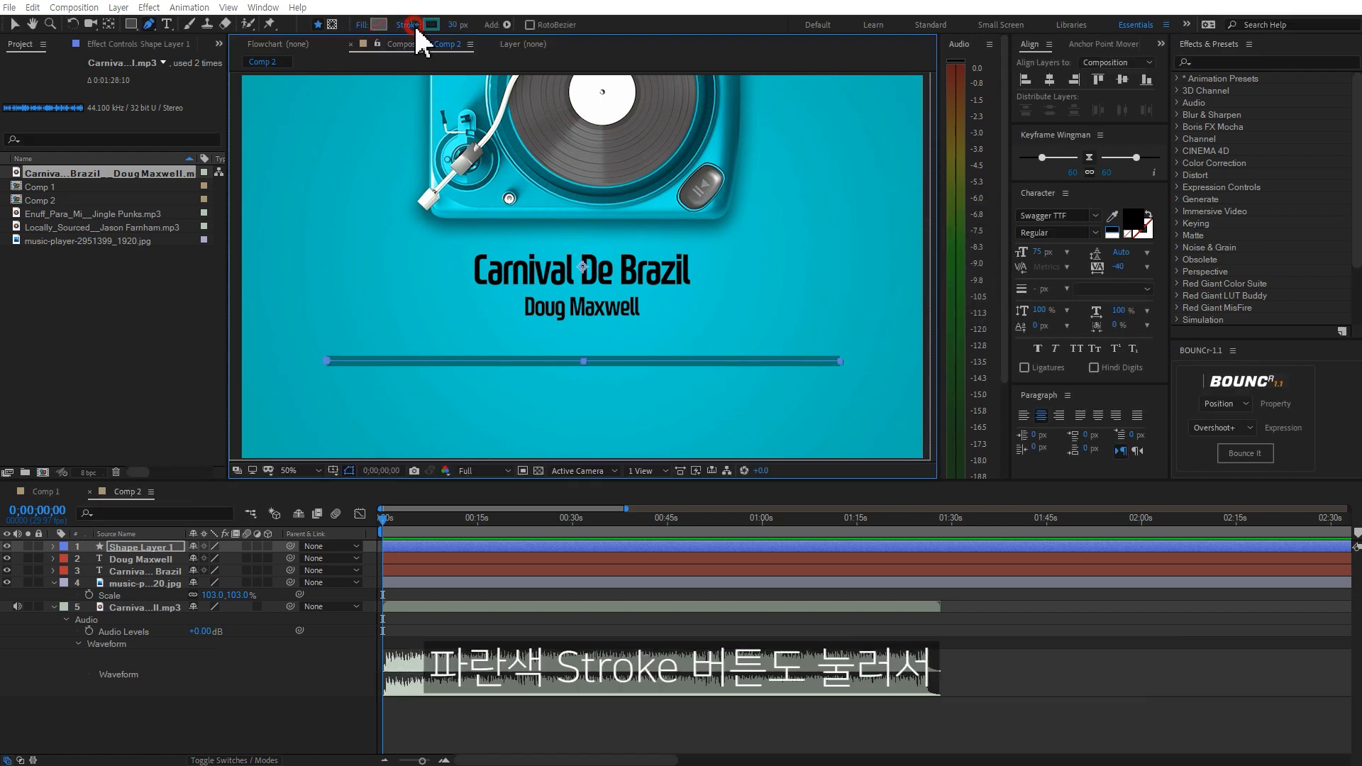
{"action": "left_click", "coordinate": [414, 27]}
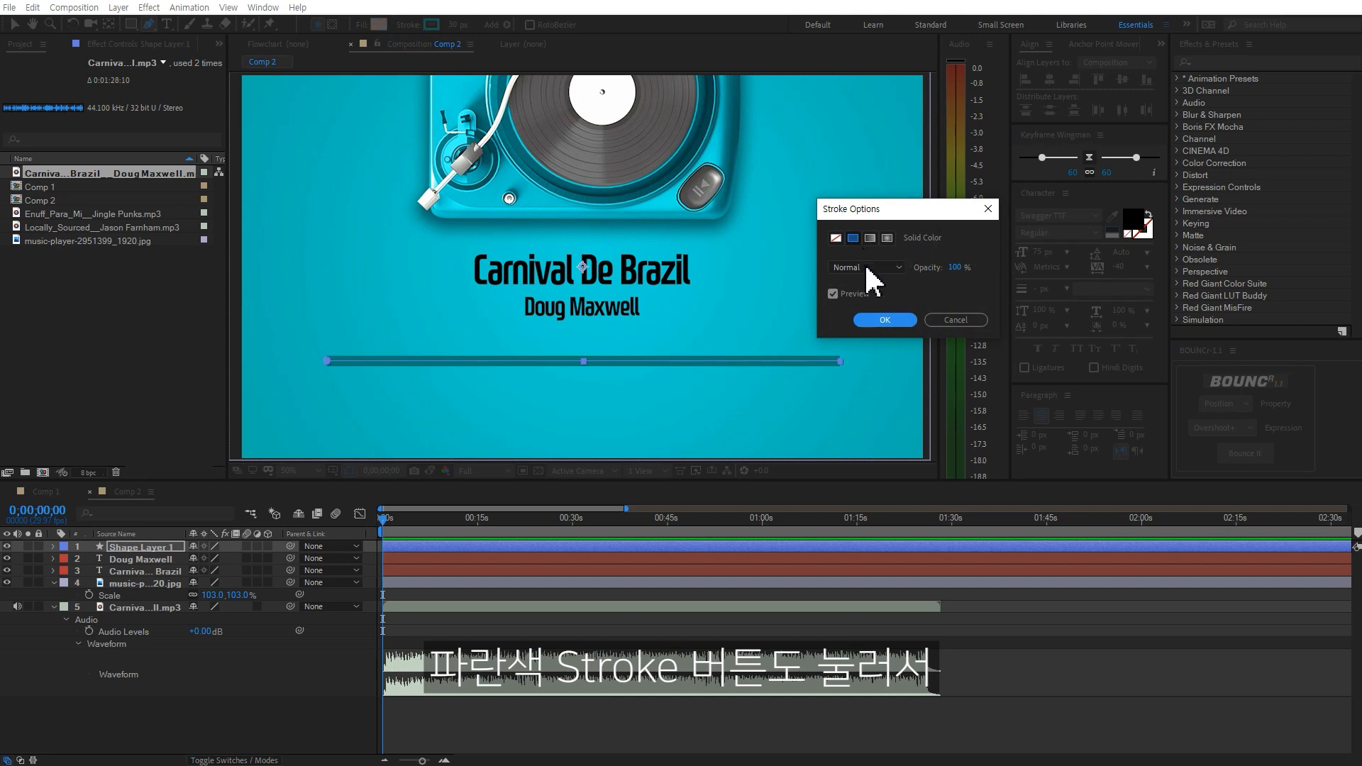
{"action": "left_click", "coordinate": [885, 320]}
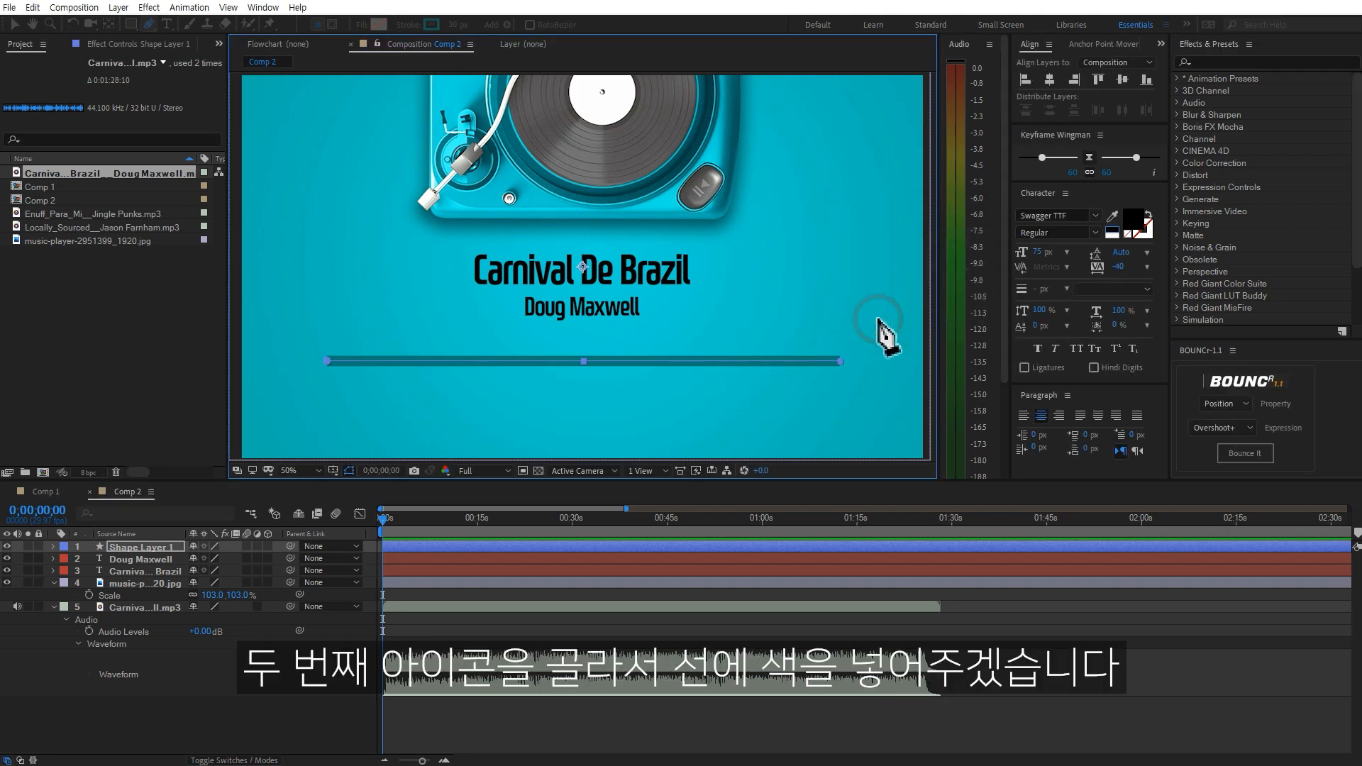
Sample the teal background as the line's stroke color and darken it to 035355.
{"action": "left_click", "coordinate": [431, 24]}
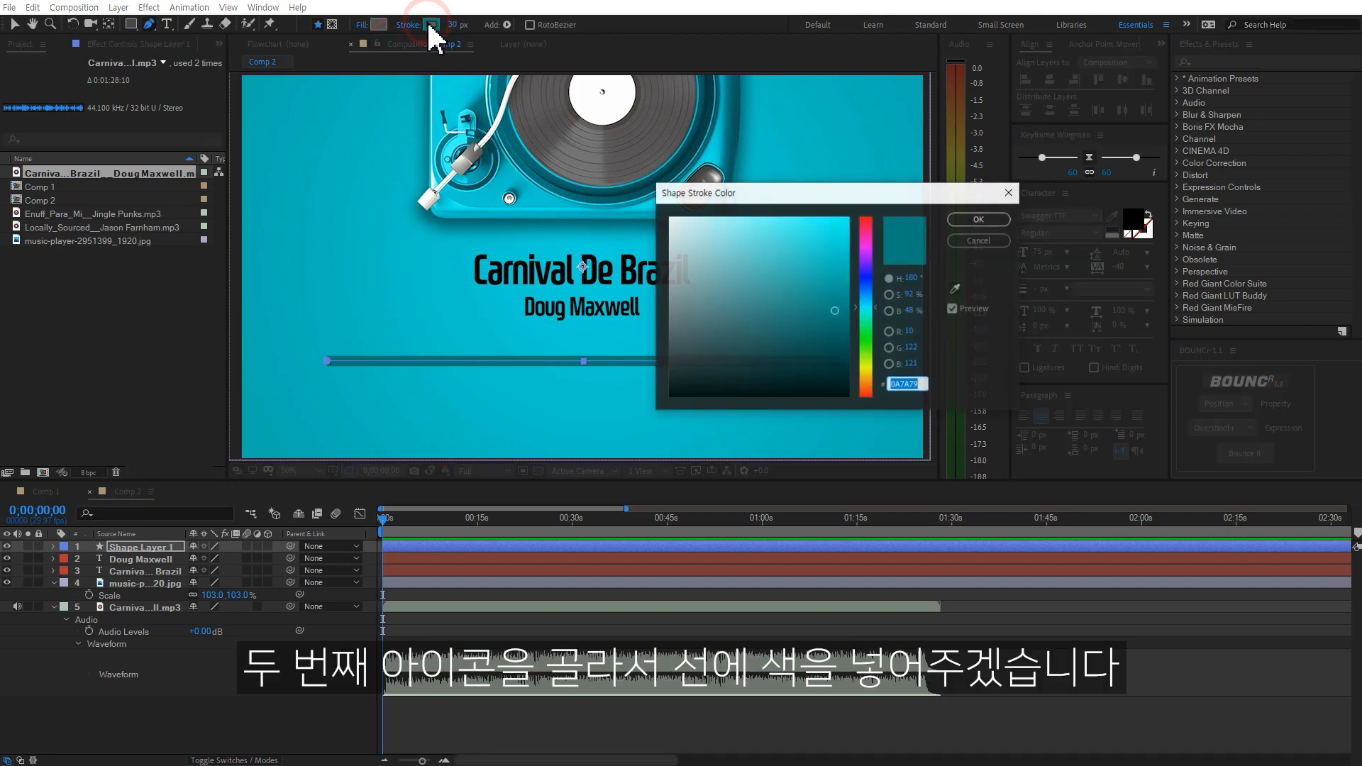
{"action": "left_click_drag", "start_coordinate": [849, 194], "coordinate": [963, 217]}
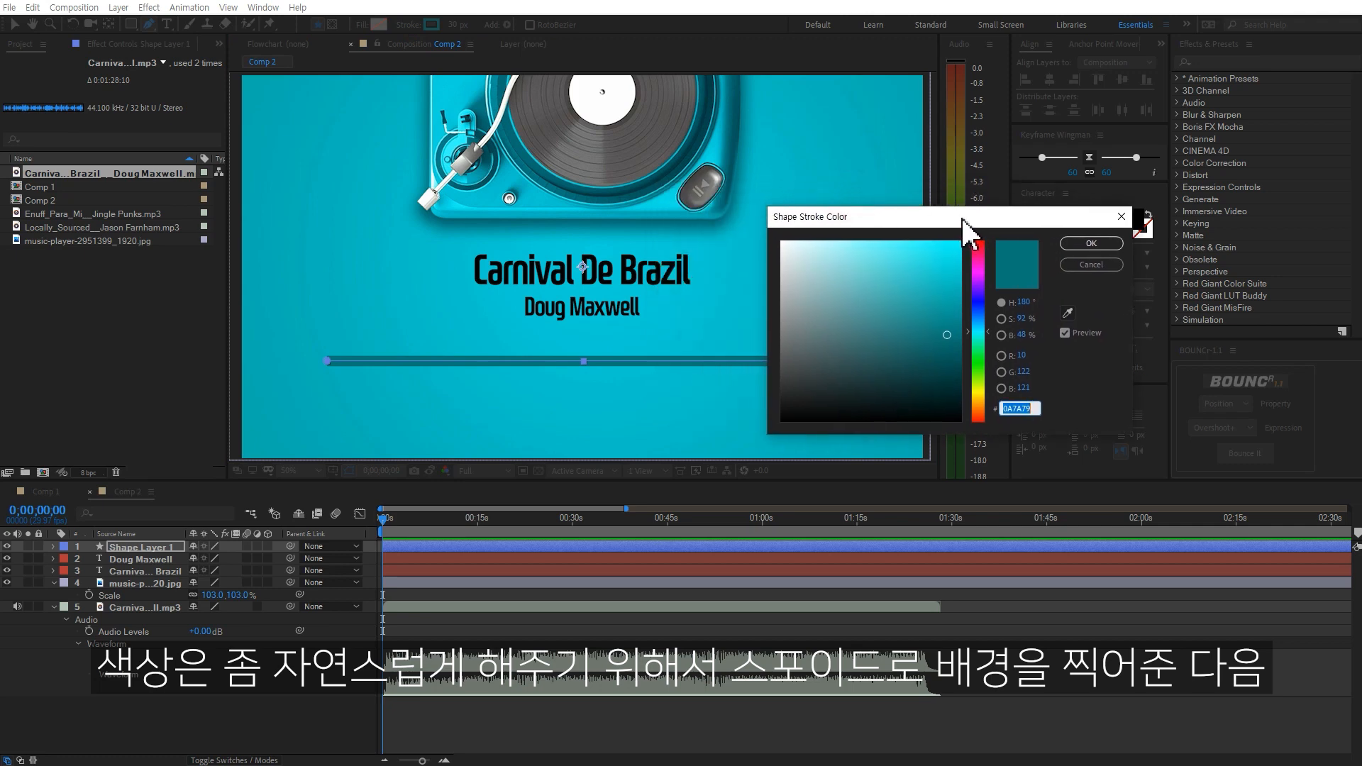
{"action": "left_click", "coordinate": [1066, 310]}
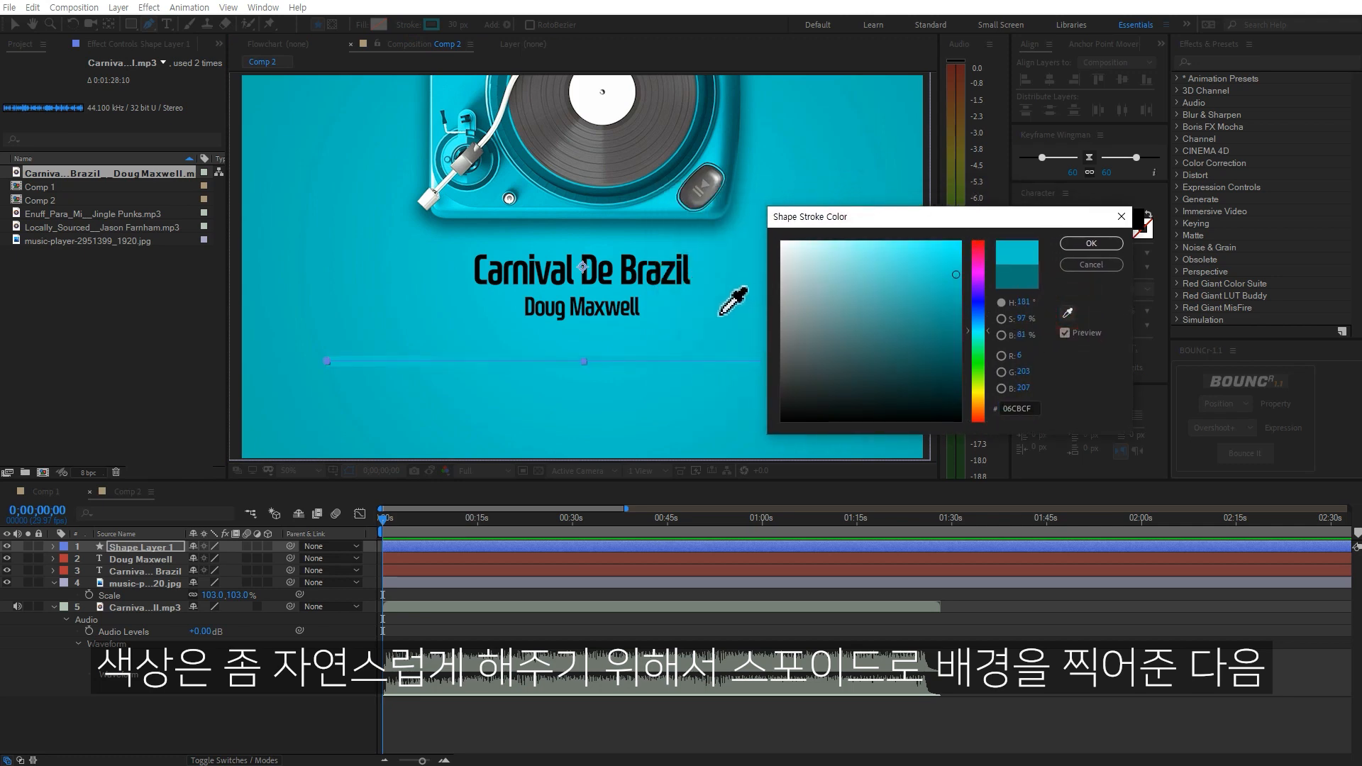
{"action": "left_click", "coordinate": [717, 314]}
{"action": "left_click_drag", "start_coordinate": [949, 304], "coordinate": [954, 361]}
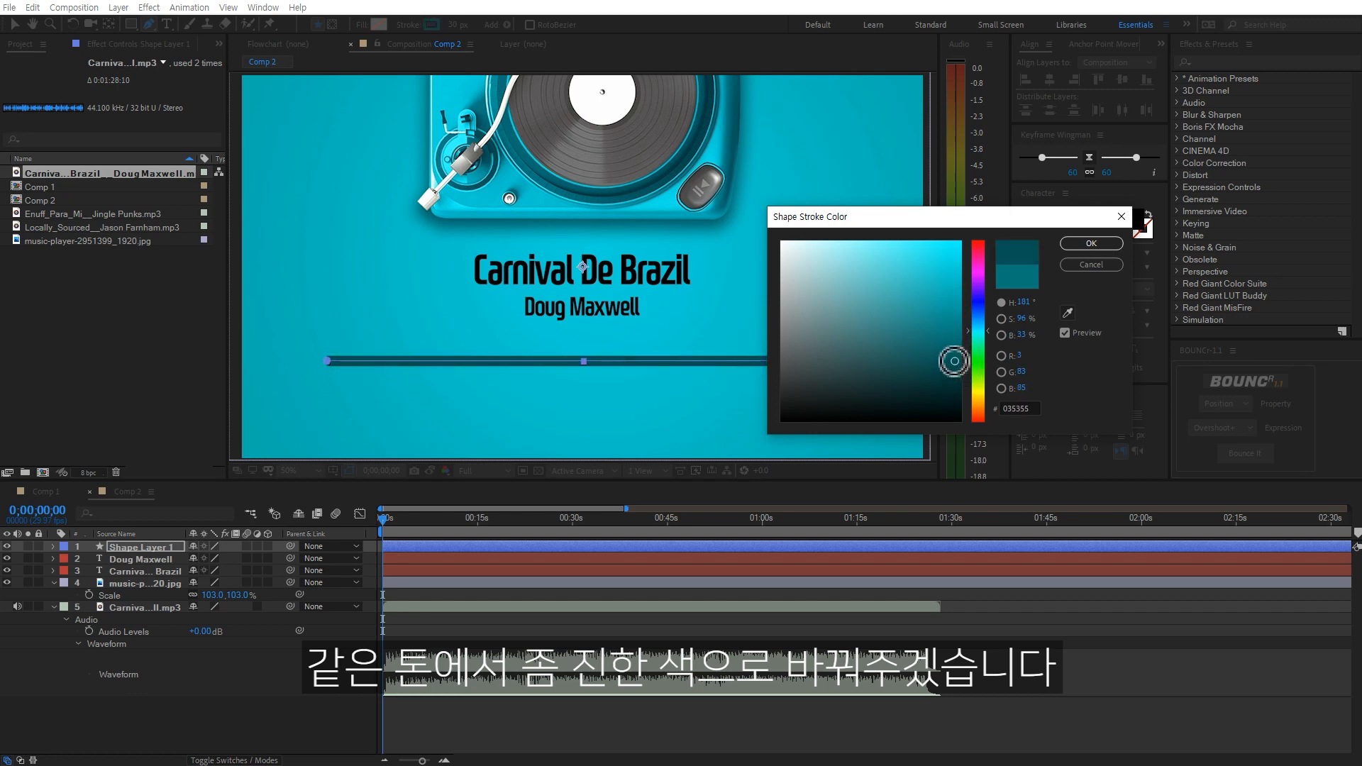
{"action": "left_click", "coordinate": [1090, 244]}
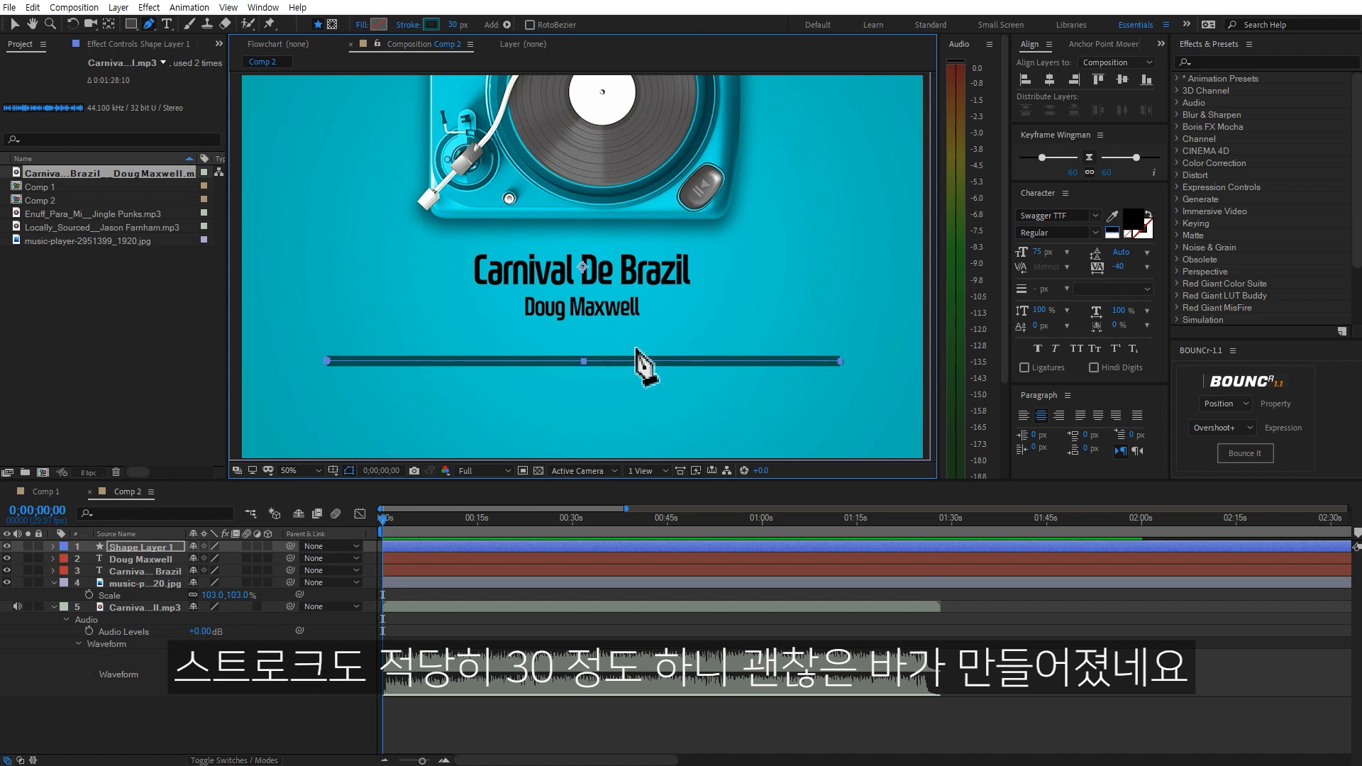
Center the line's anchor point on the line and center the line horizontally in the composition.
{"action": "left_click", "coordinate": [1078, 45]}
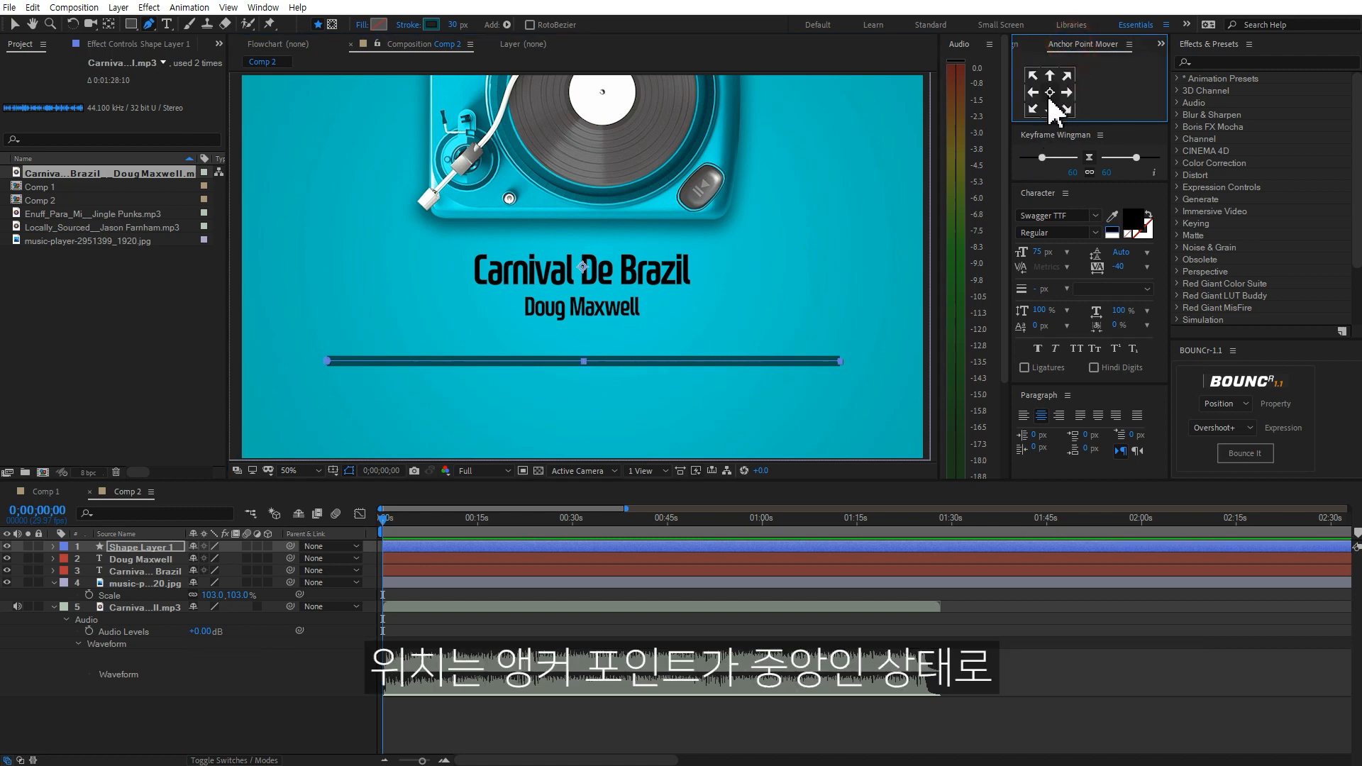
{"action": "left_click", "coordinate": [1022, 45]}
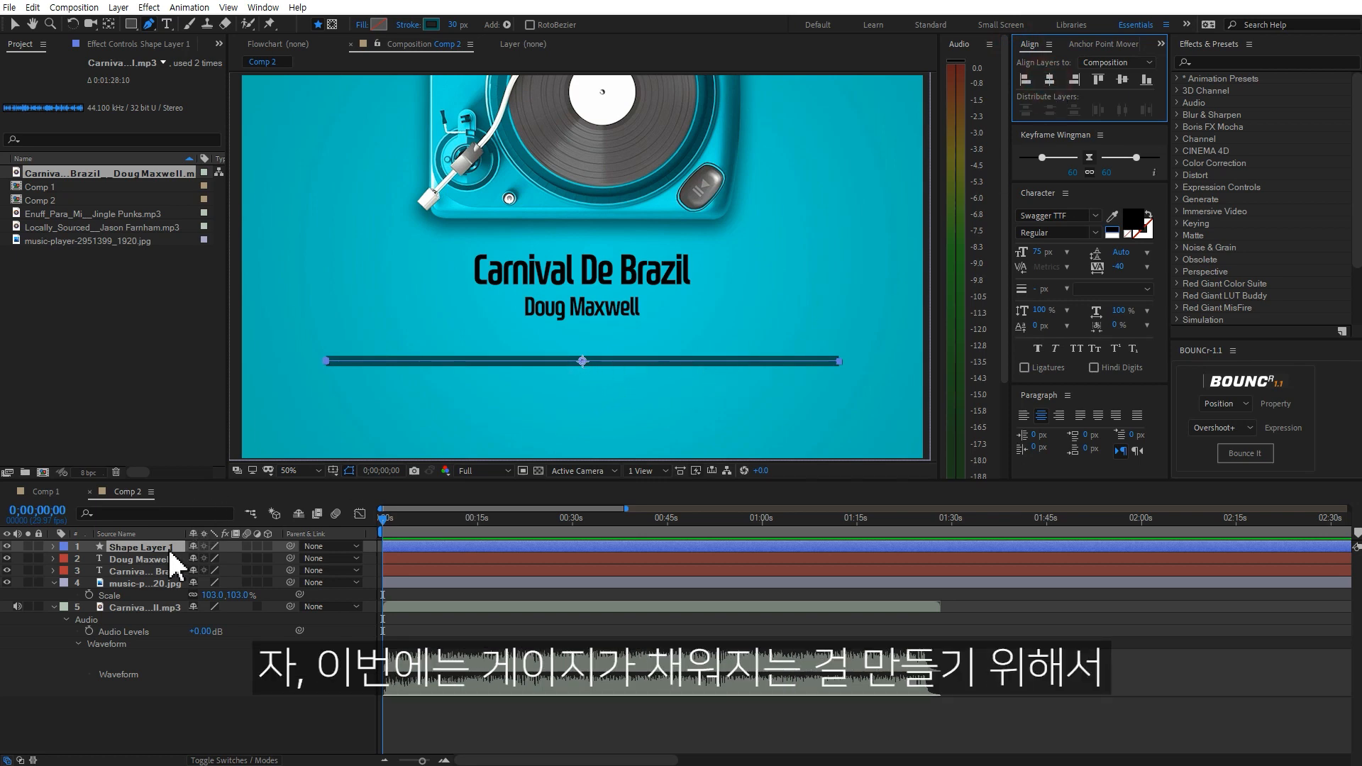
Duplicate the line's shape layer and change the copy's stroke color to white, FFFFFF.
{"action": "left_click", "coordinate": [168, 548]}
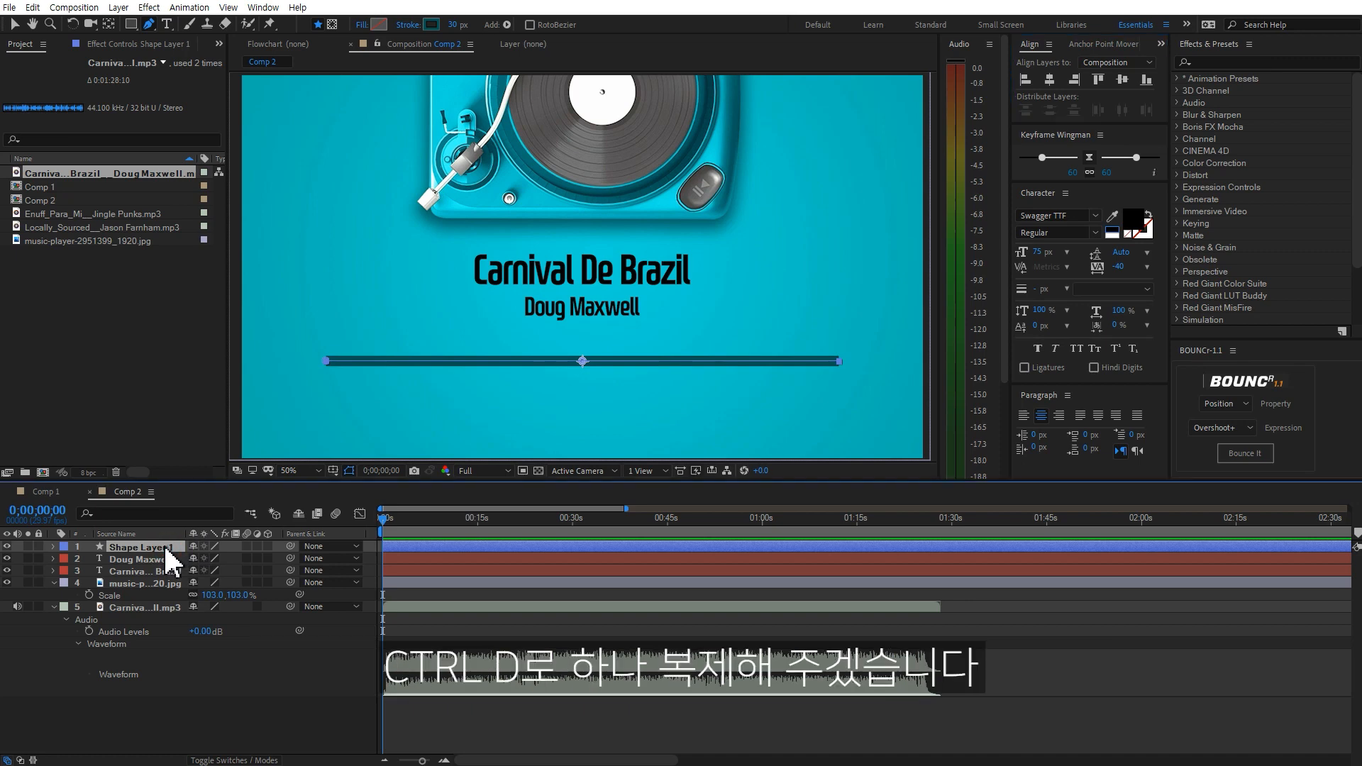
{"action": "key", "text": "ctrl+d"}
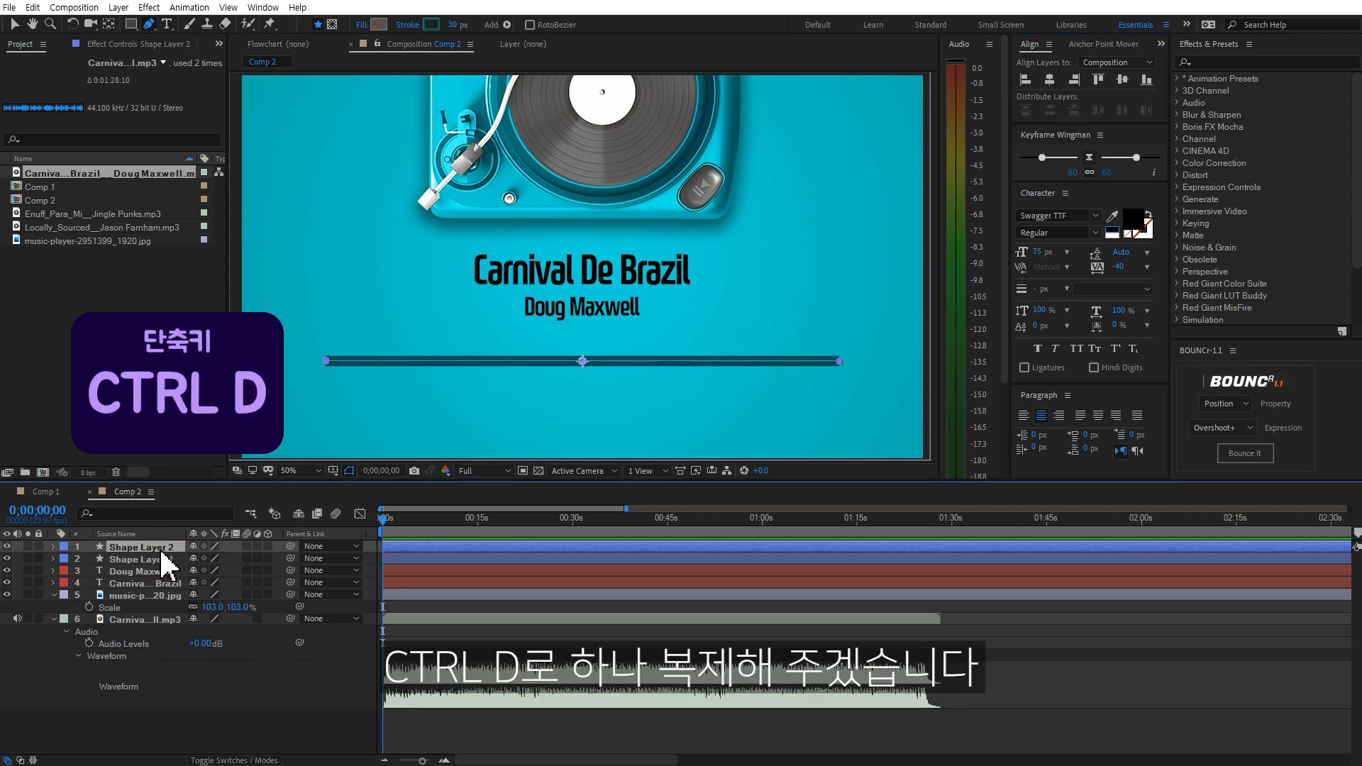
{"action": "left_click", "coordinate": [431, 25]}
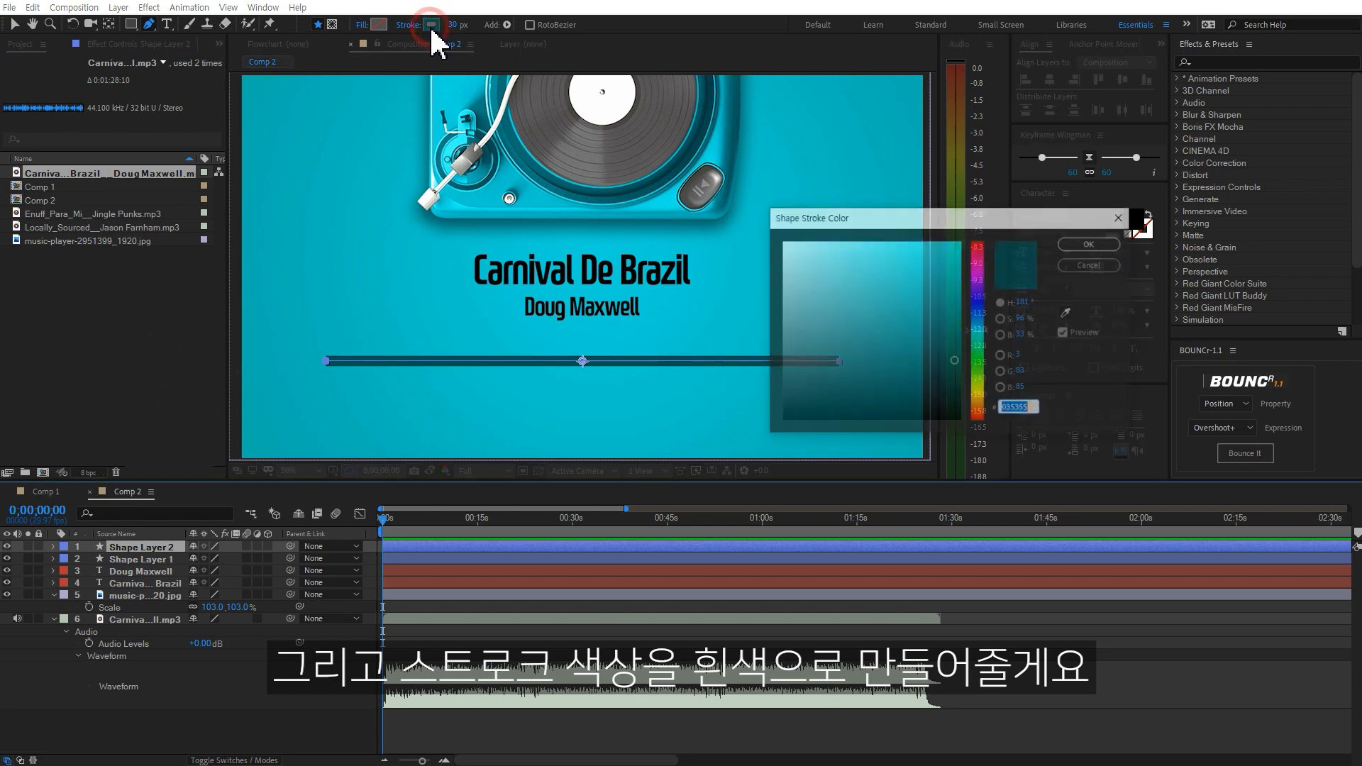
{"action": "left_click_drag", "start_coordinate": [845, 313], "coordinate": [693, 193]}
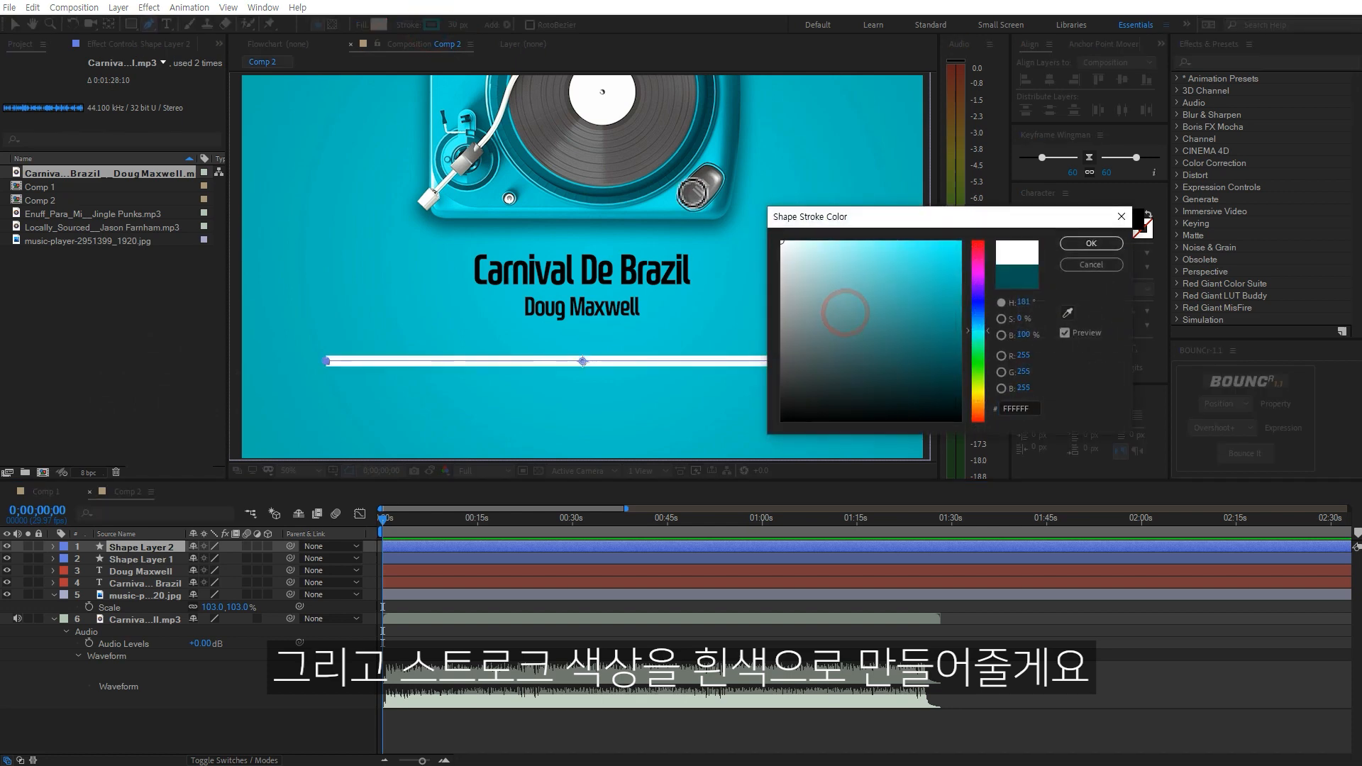
{"action": "left_click", "coordinate": [1091, 243]}
Move the white line's anchor point to its left end.
{"action": "key", "text": "y"}
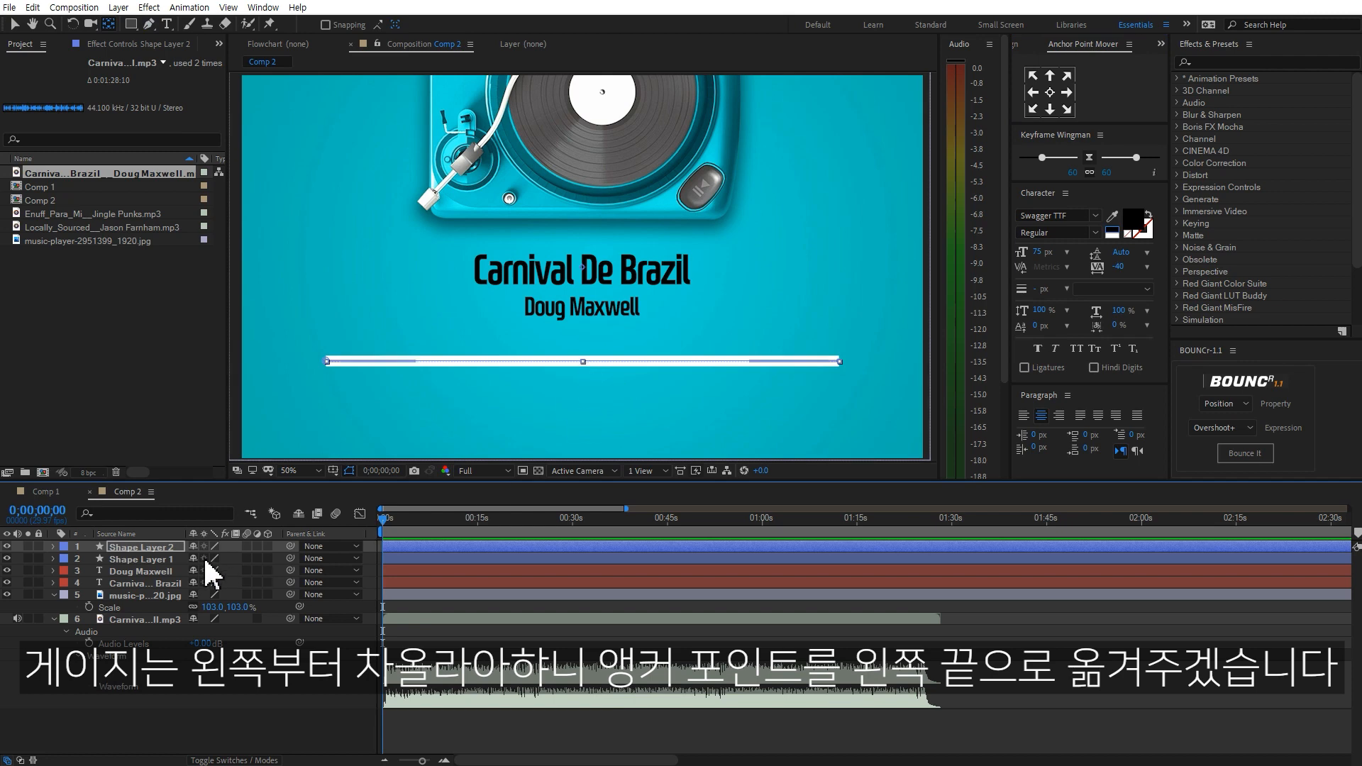
{"action": "left_click_drag", "start_coordinate": [582, 368], "coordinate": [394, 363]}
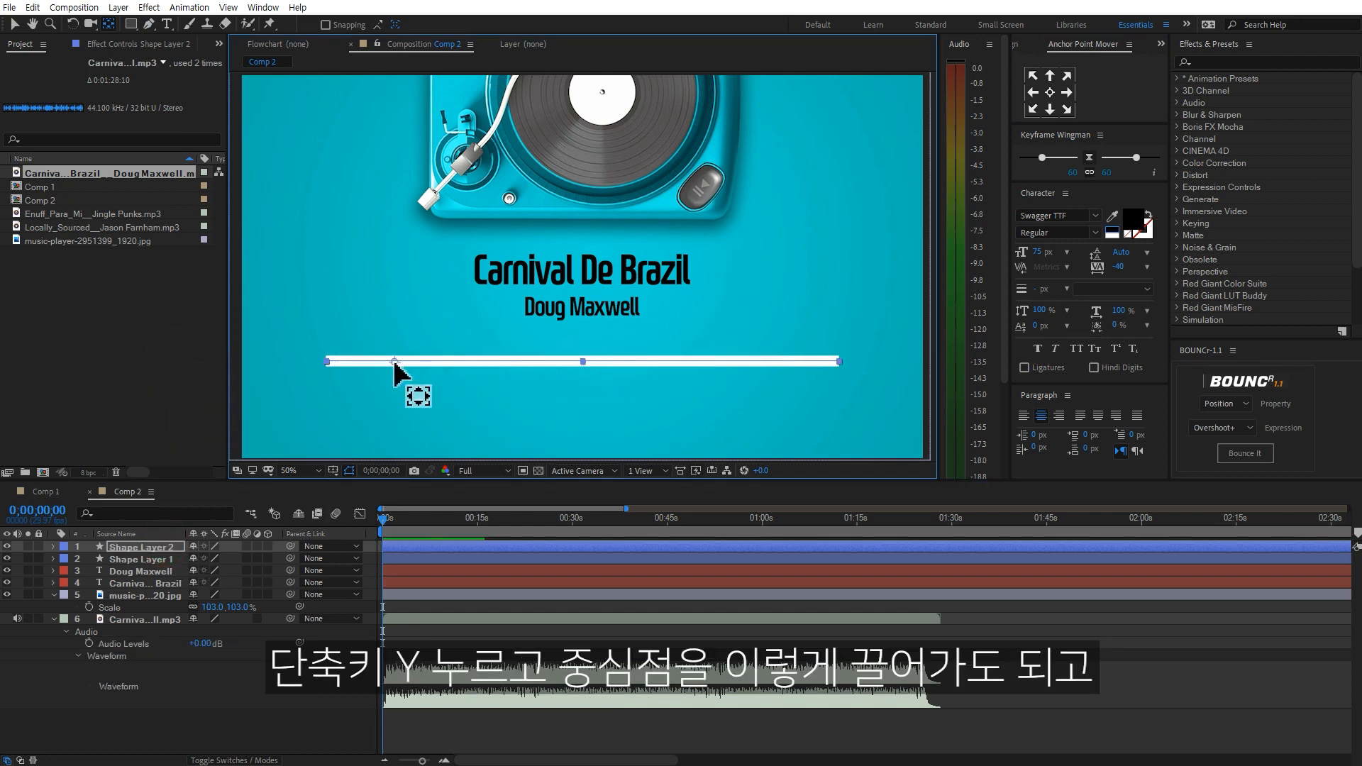
{"action": "left_click", "coordinate": [1033, 92]}
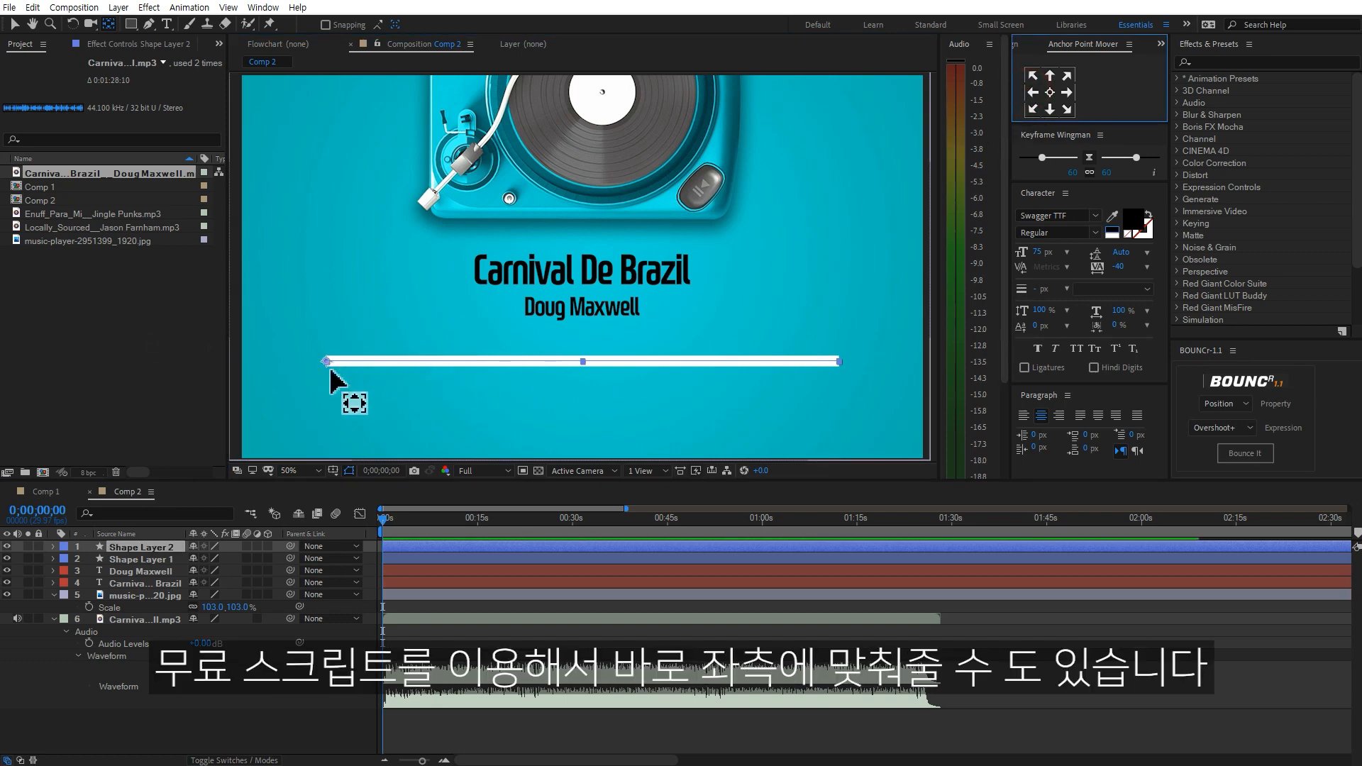
{"action": "left_click", "coordinate": [505, 419]}
{"action": "key", "text": "v"}
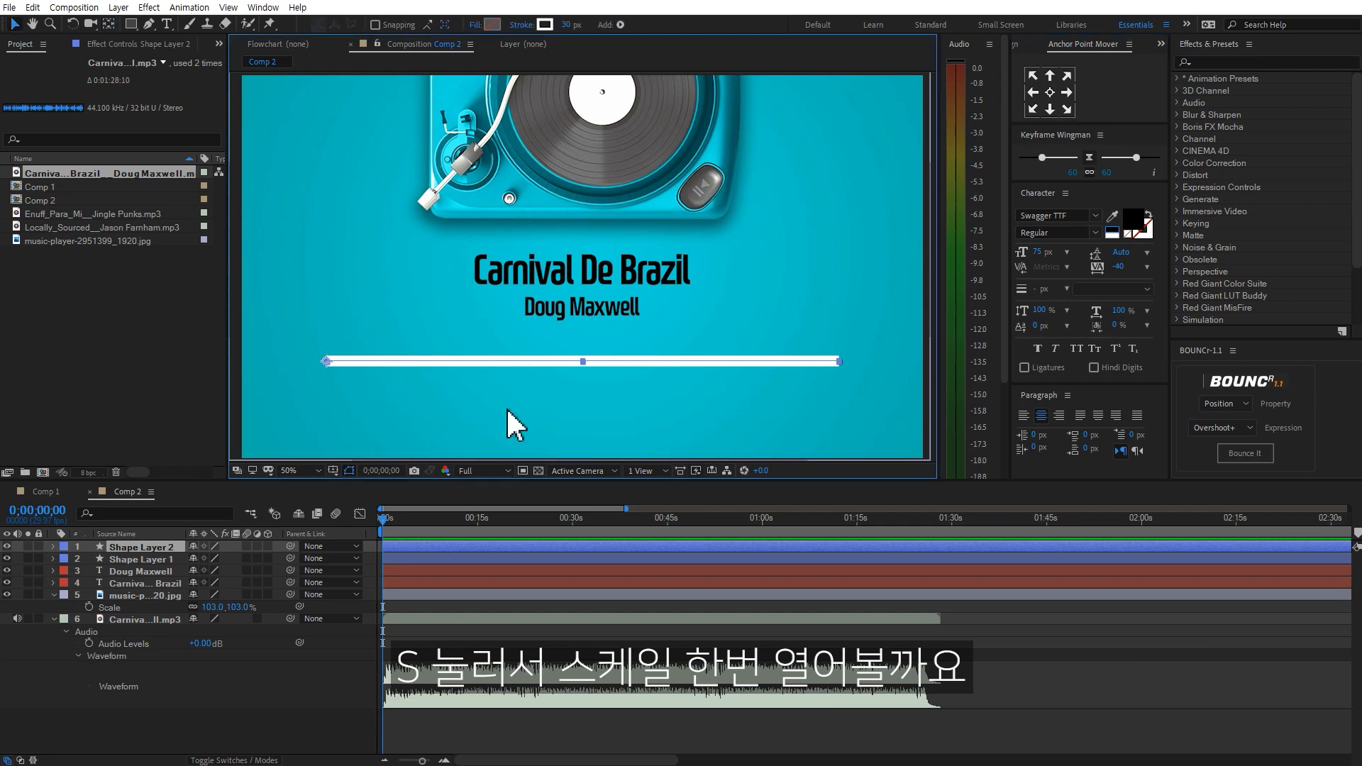
Unlink the white line's scale proportions and keyframe its horizontal scale at 0% at the start of the composition.
{"action": "left_click", "coordinate": [172, 550]}
{"action": "key", "text": "s"}
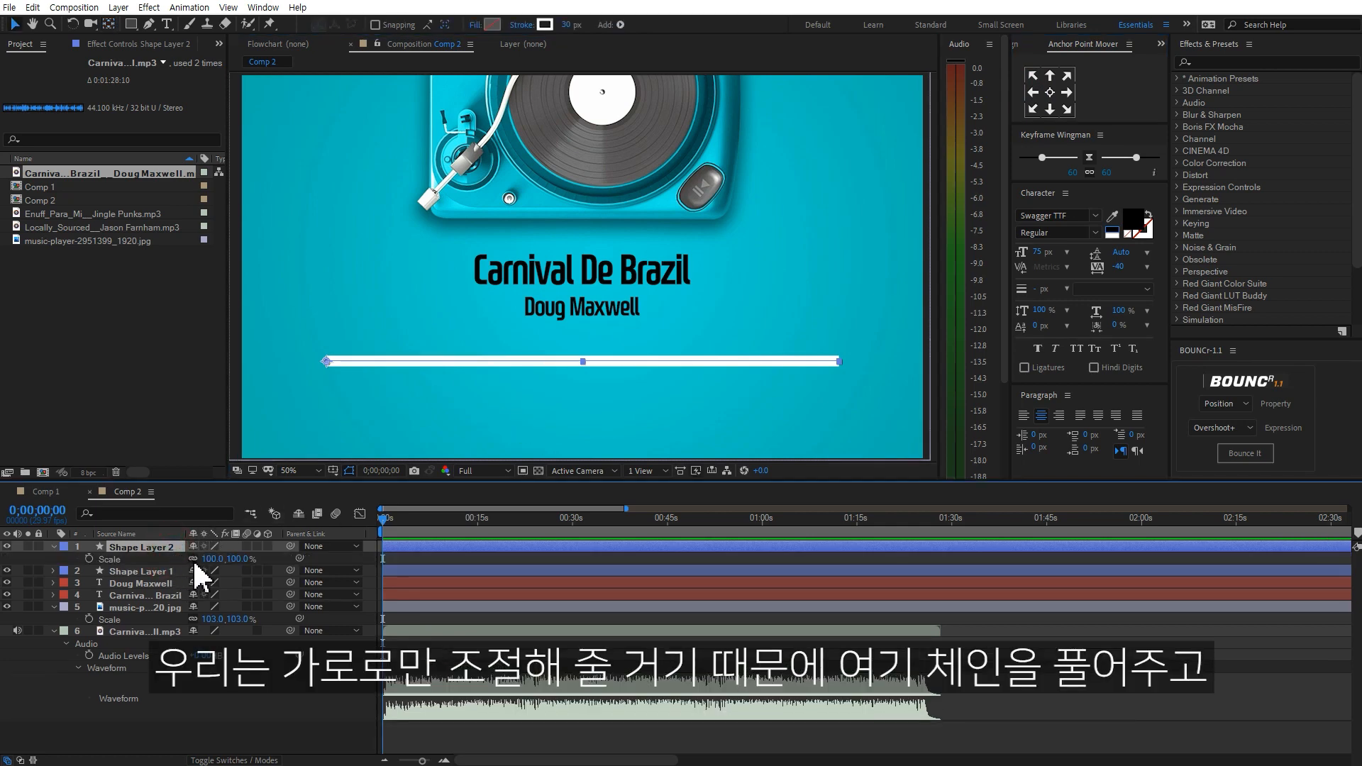
{"action": "left_click", "coordinate": [192, 558]}
{"action": "mouse_move", "coordinate": [211, 559]}
{"action": "left_mouse_down"}
{"action": "mouse_move", "coordinate": [139, 561]}
{"action": "mouse_move", "coordinate": [201, 559]}
{"action": "left_mouse_up"}
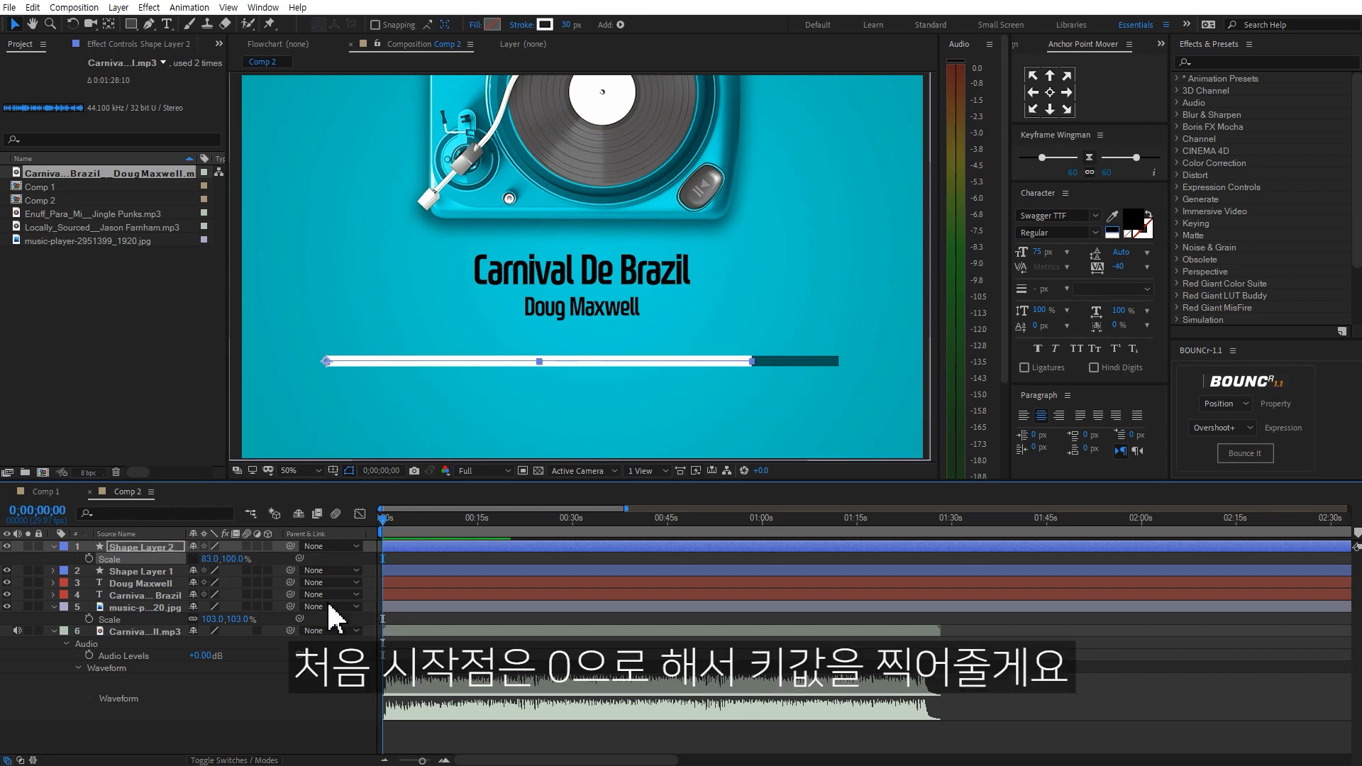
{"action": "left_click", "coordinate": [211, 560]}
{"action": "type", "text": "0"}
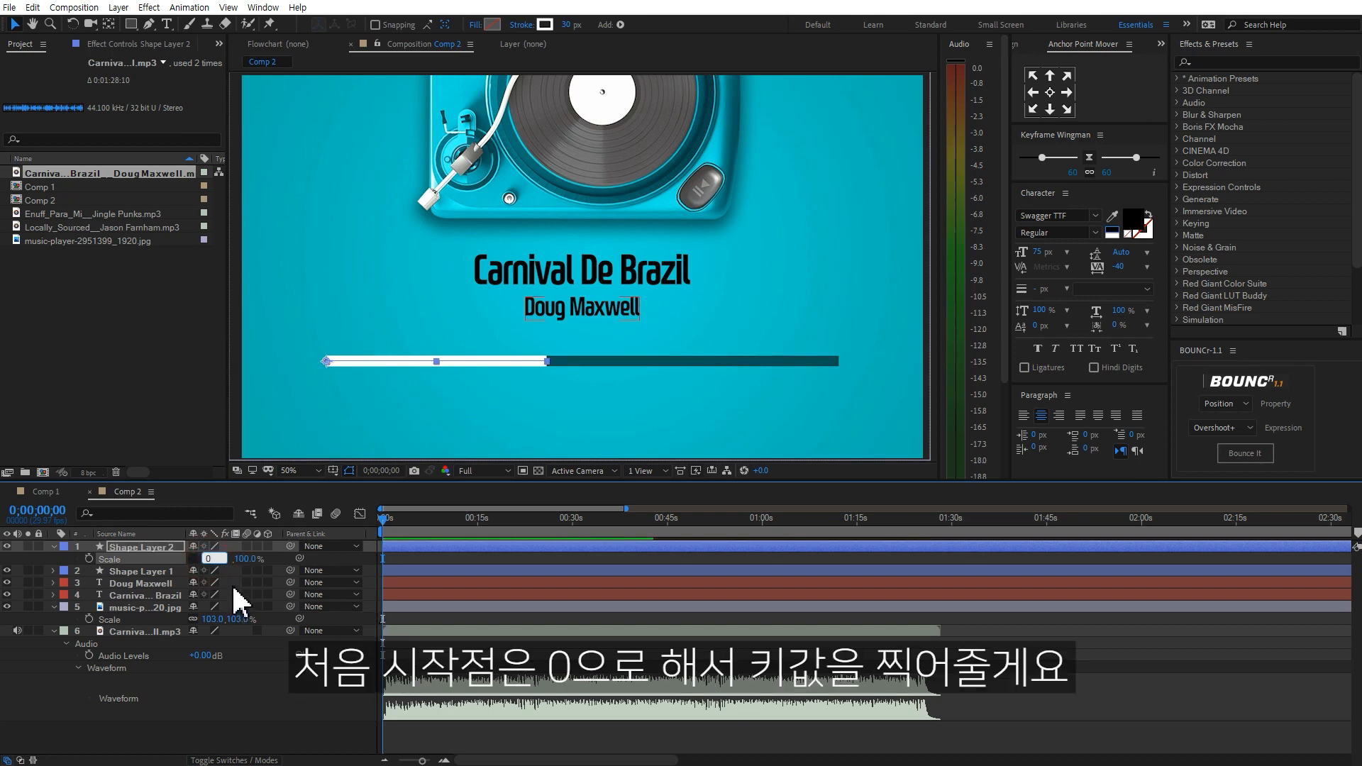
{"action": "key", "text": "Return"}
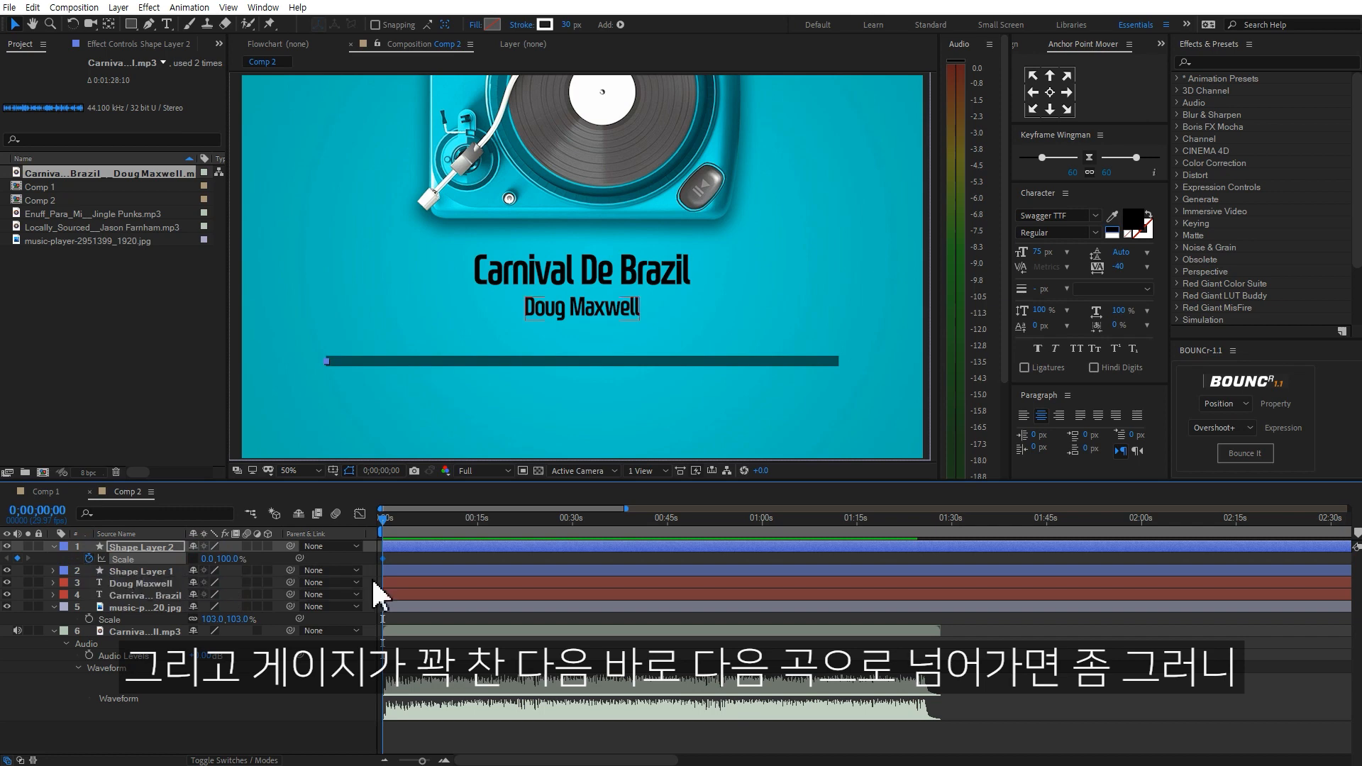
Keyframe the white line's horizontal scale at 100% at 0;01;27;08, one second before the song's end.
{"action": "left_click", "coordinate": [943, 520]}
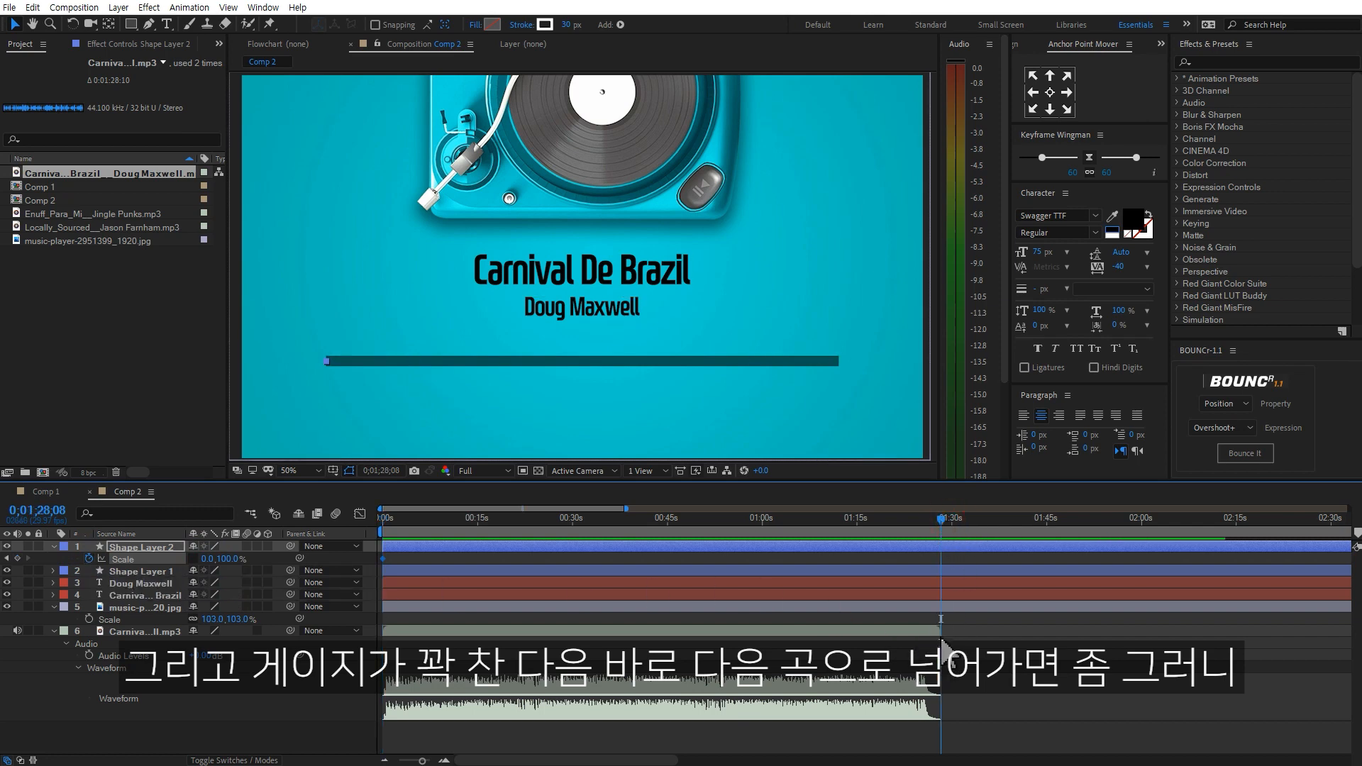
{"action": "key", "text": "shift+Page_Up"}
{"action": "left_click", "coordinate": [208, 559]}
{"action": "type", "text": "100"}
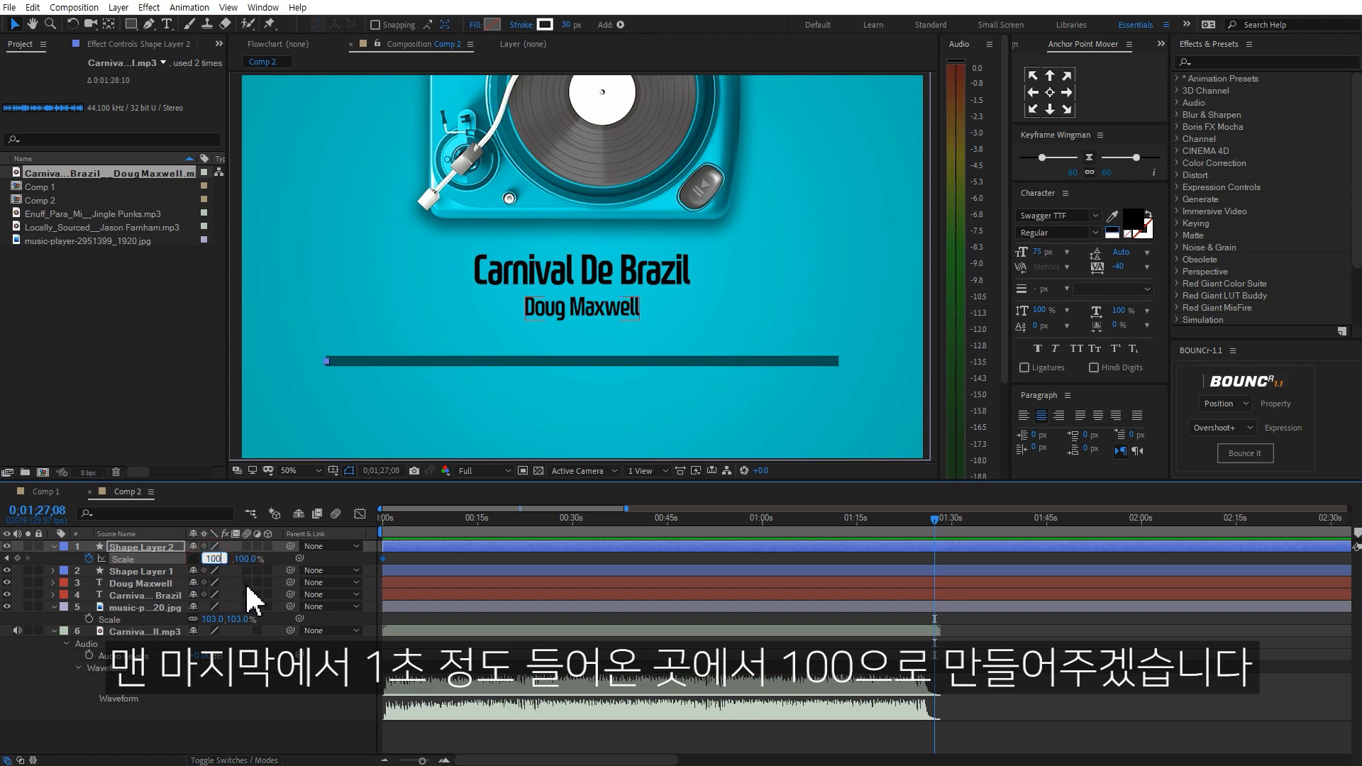
{"action": "key", "text": "Return"}
Move the song layer above the background image, and cut off everything after 0;01;28;08 on all layers except the background.
{"action": "mouse_move", "coordinate": [795, 526]}
{"action": "left_mouse_down"}
{"action": "mouse_move", "coordinate": [477, 523]}
{"action": "mouse_move", "coordinate": [943, 534]}
{"action": "left_mouse_up"}
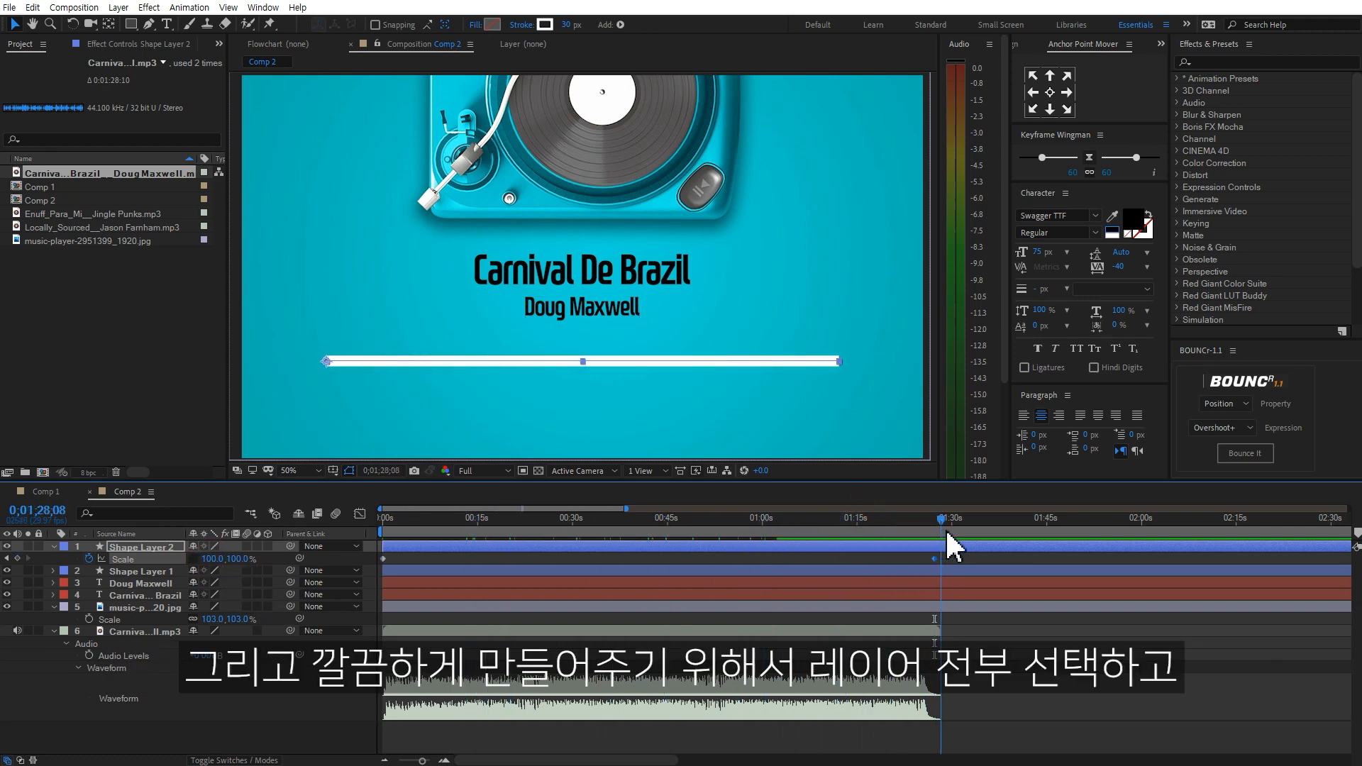
{"action": "left_click", "coordinate": [128, 630]}
{"action": "left_click_drag", "start_coordinate": [130, 633], "coordinate": [145, 607]}
{"action": "left_click", "coordinate": [164, 548], "text": "shift"}
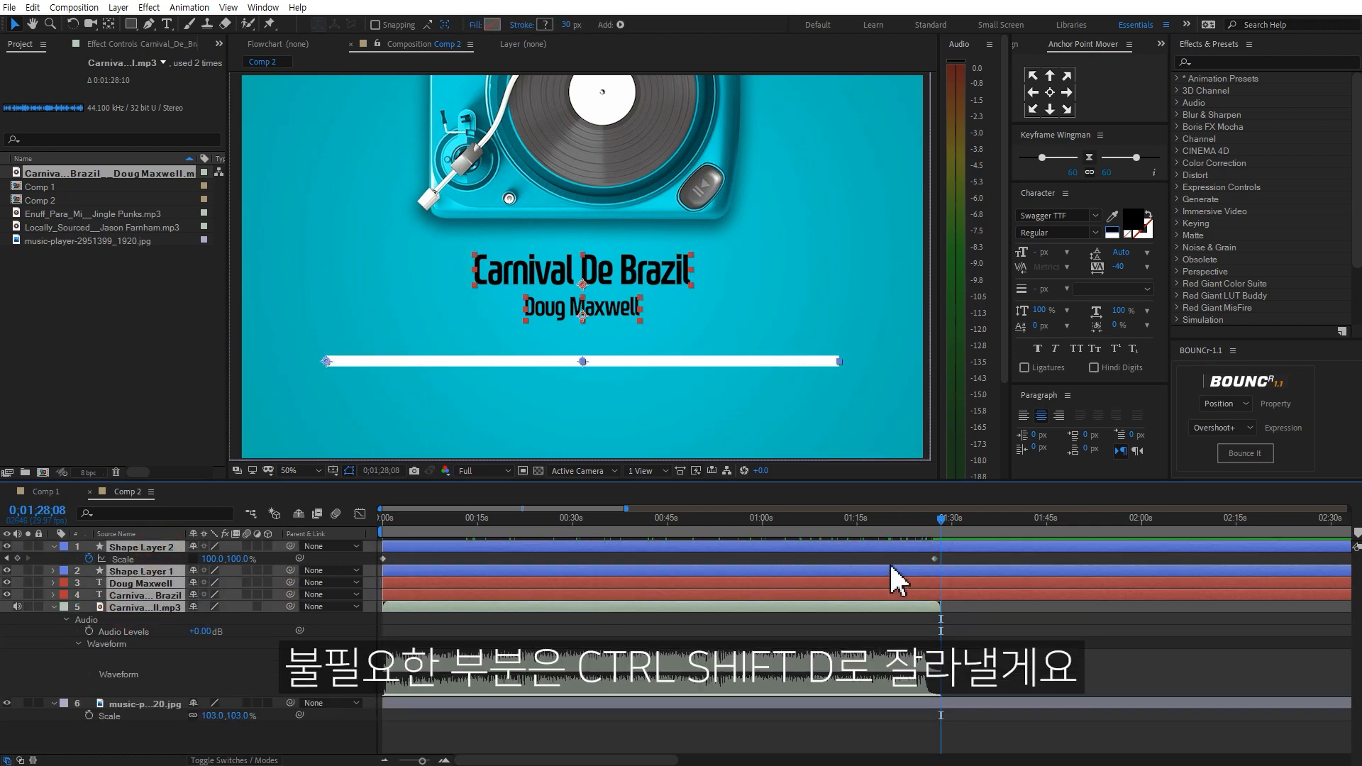
{"action": "key", "text": "ctrl+shift+d"}
{"action": "key", "text": "Delete"}
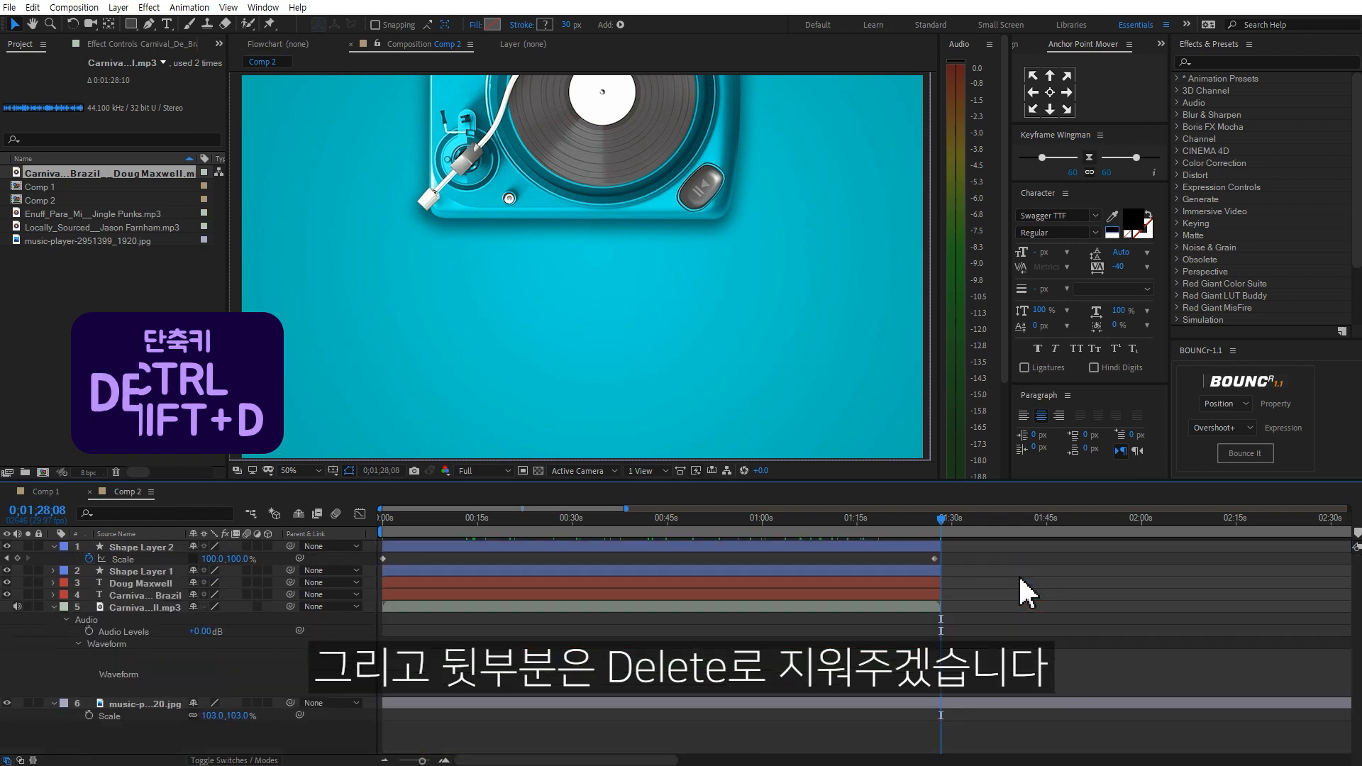
Change the label color of the shape, text and song layers to Yellow and collapse their properties.
{"action": "left_click", "coordinate": [923, 545]}
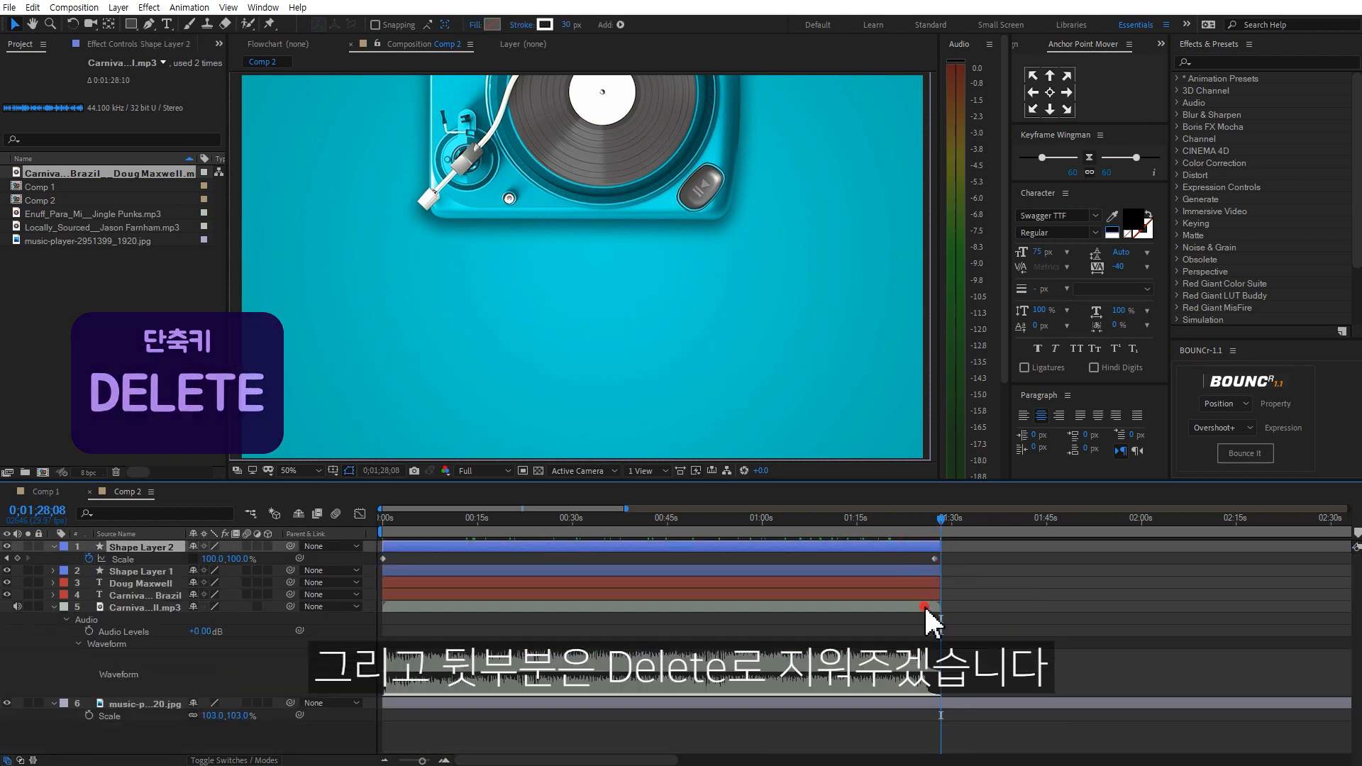
{"action": "left_click", "coordinate": [926, 608], "text": "shift"}
{"action": "left_click", "coordinate": [63, 547]}
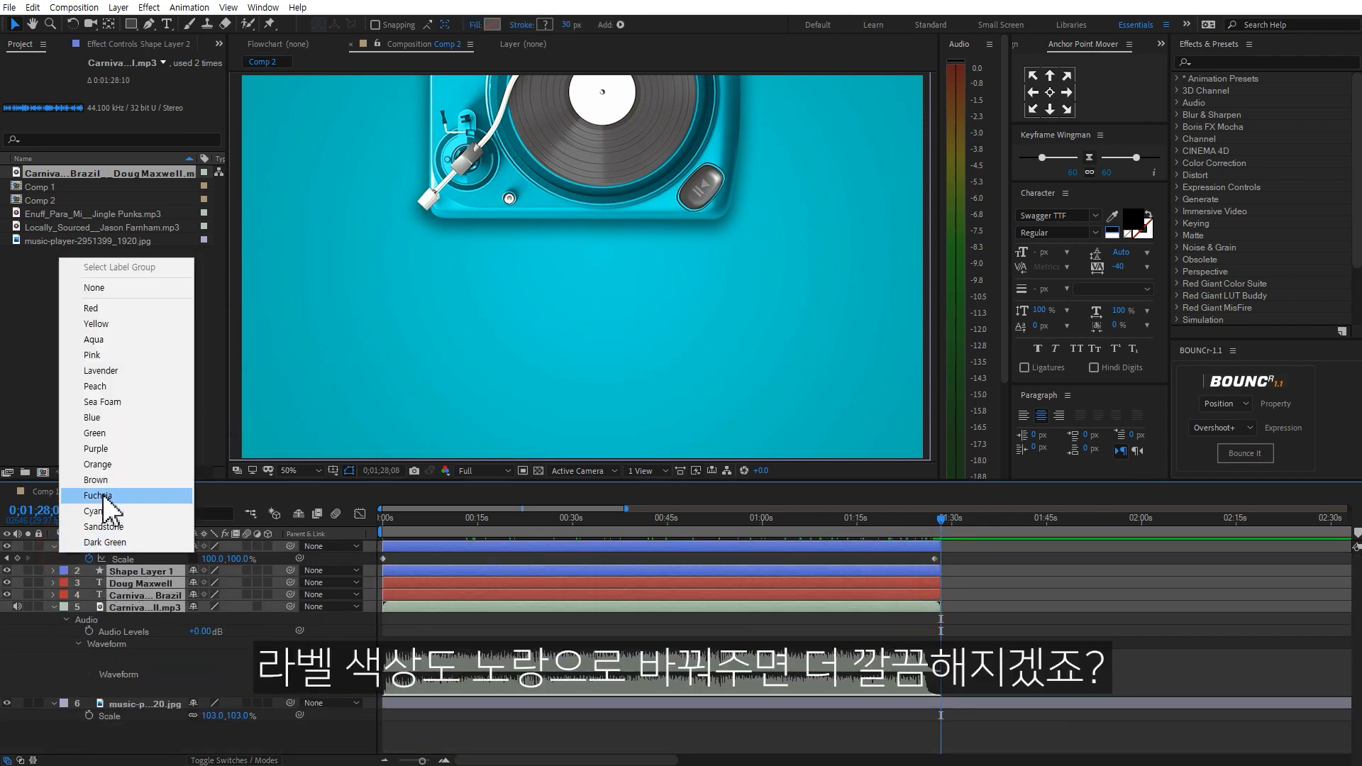
{"action": "left_click", "coordinate": [119, 330]}
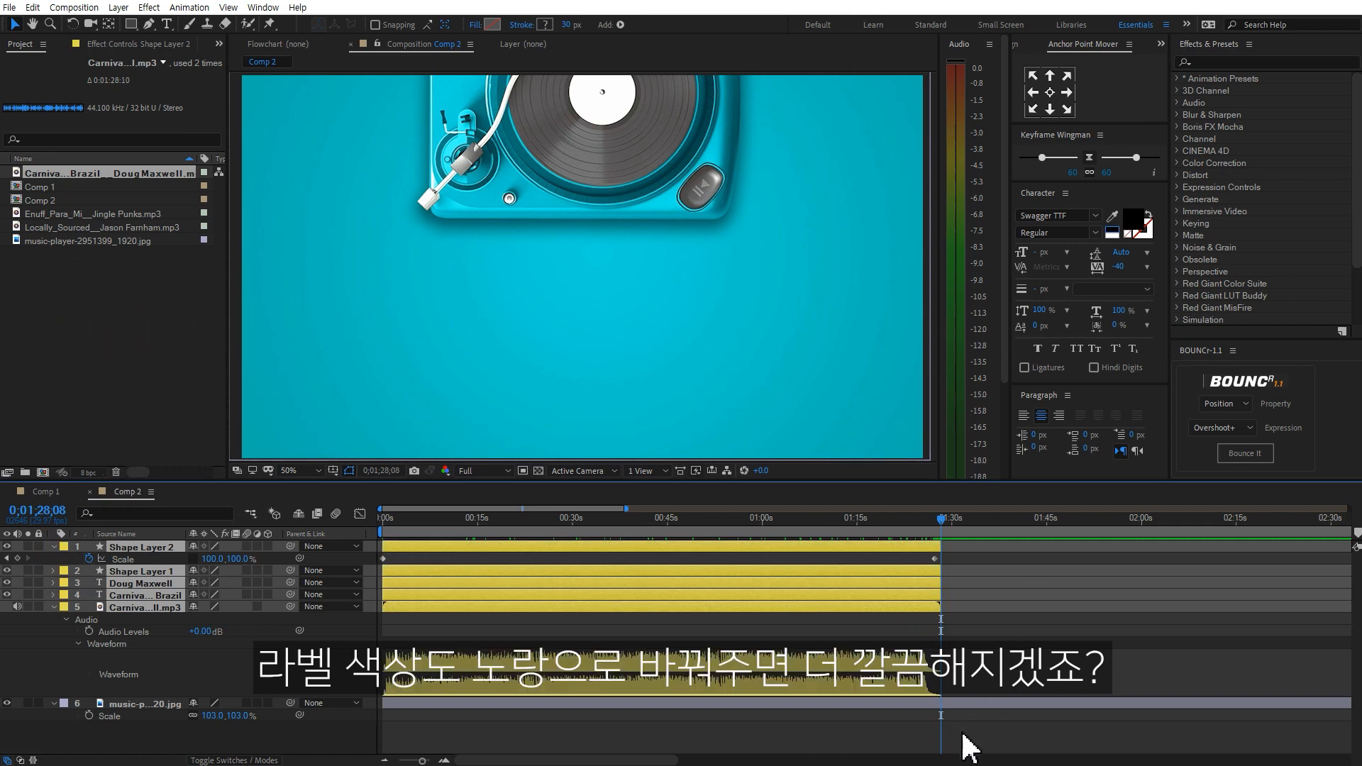
{"action": "left_click", "coordinate": [54, 606]}
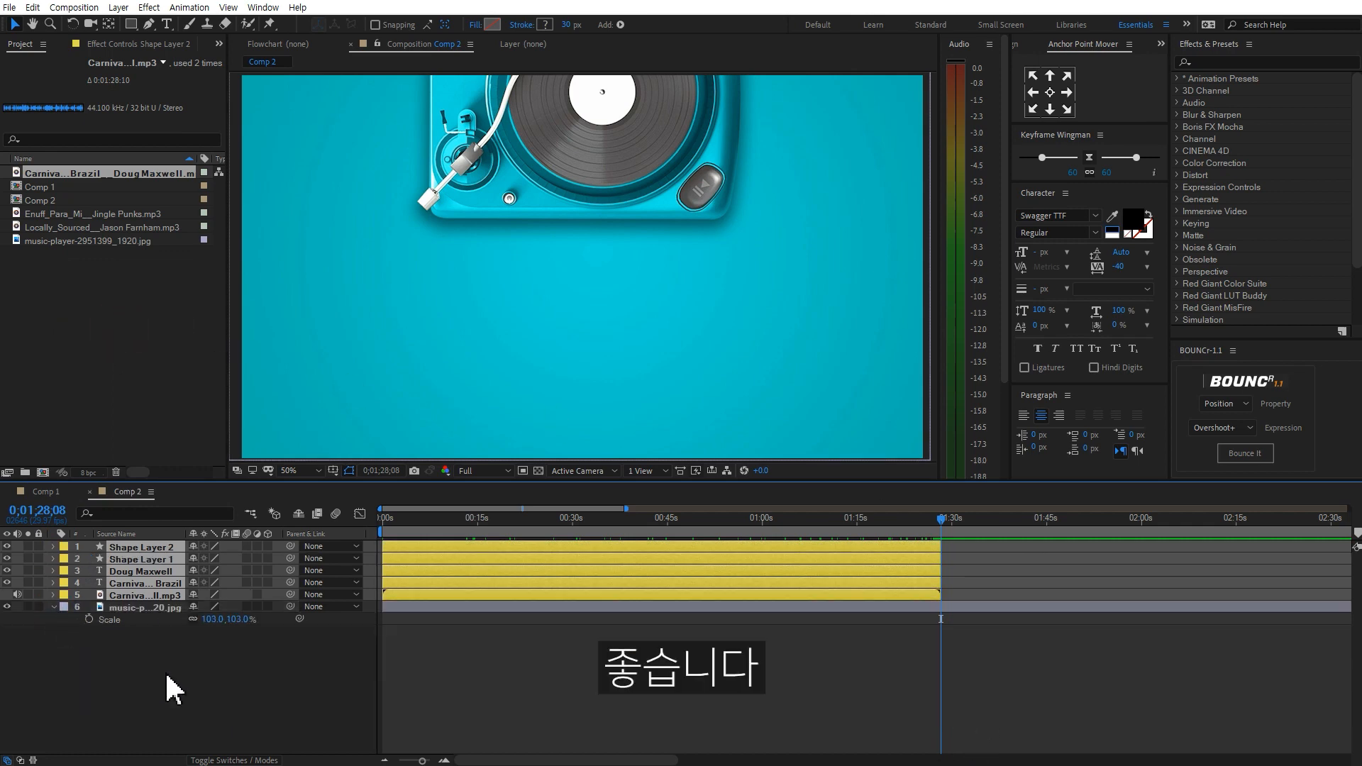
{"action": "left_click", "coordinate": [152, 676]}
Duplicate the first song's shape, text and audio layers, leaving out the background image.
{"action": "key", "text": "minus"}
{"action": "key", "text": "minus"}
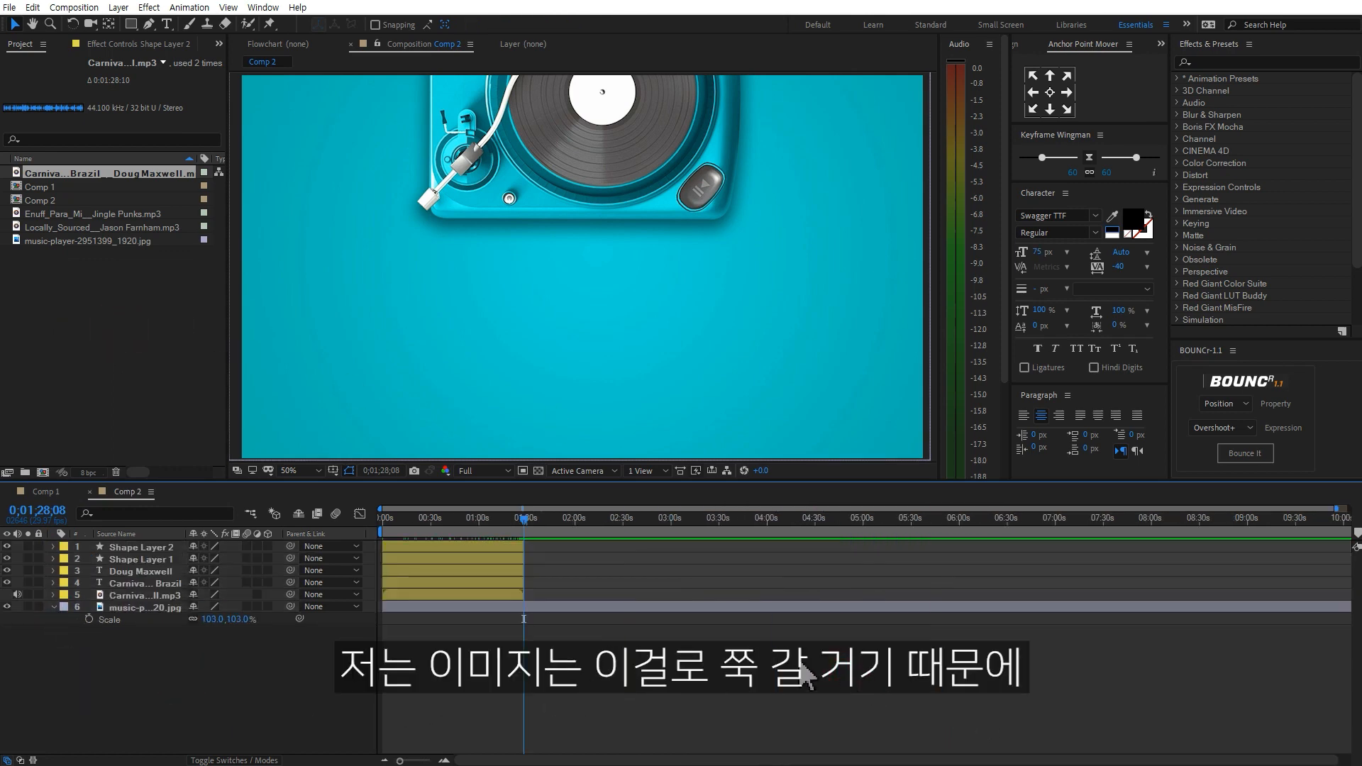
{"action": "mouse_move", "coordinate": [468, 532]}
{"action": "left_mouse_down"}
{"action": "mouse_move", "coordinate": [371, 534]}
{"action": "mouse_move", "coordinate": [483, 527]}
{"action": "left_mouse_up"}
{"action": "left_click", "coordinate": [512, 547]}
{"action": "key", "text": "o"}
{"action": "left_click", "coordinate": [518, 595], "text": "shift"}
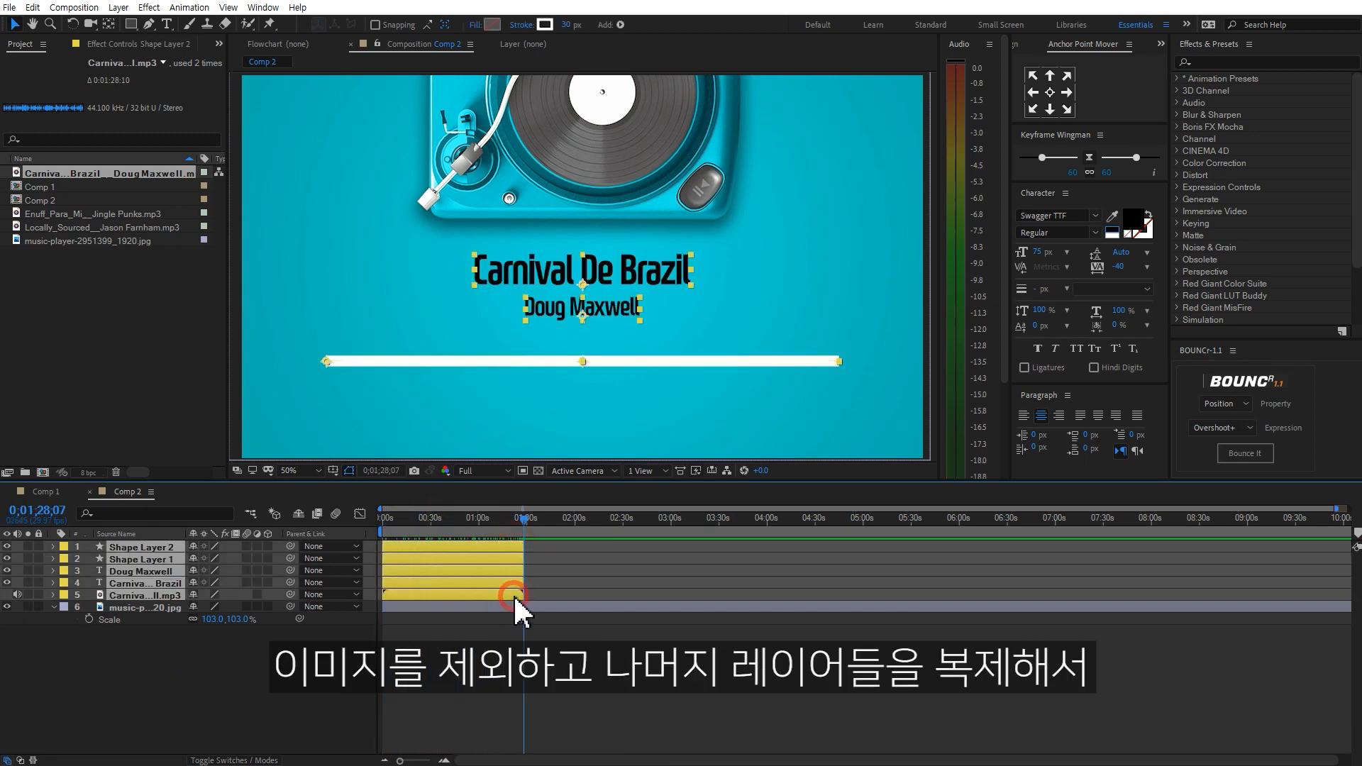
{"action": "key", "text": "Page_Down"}
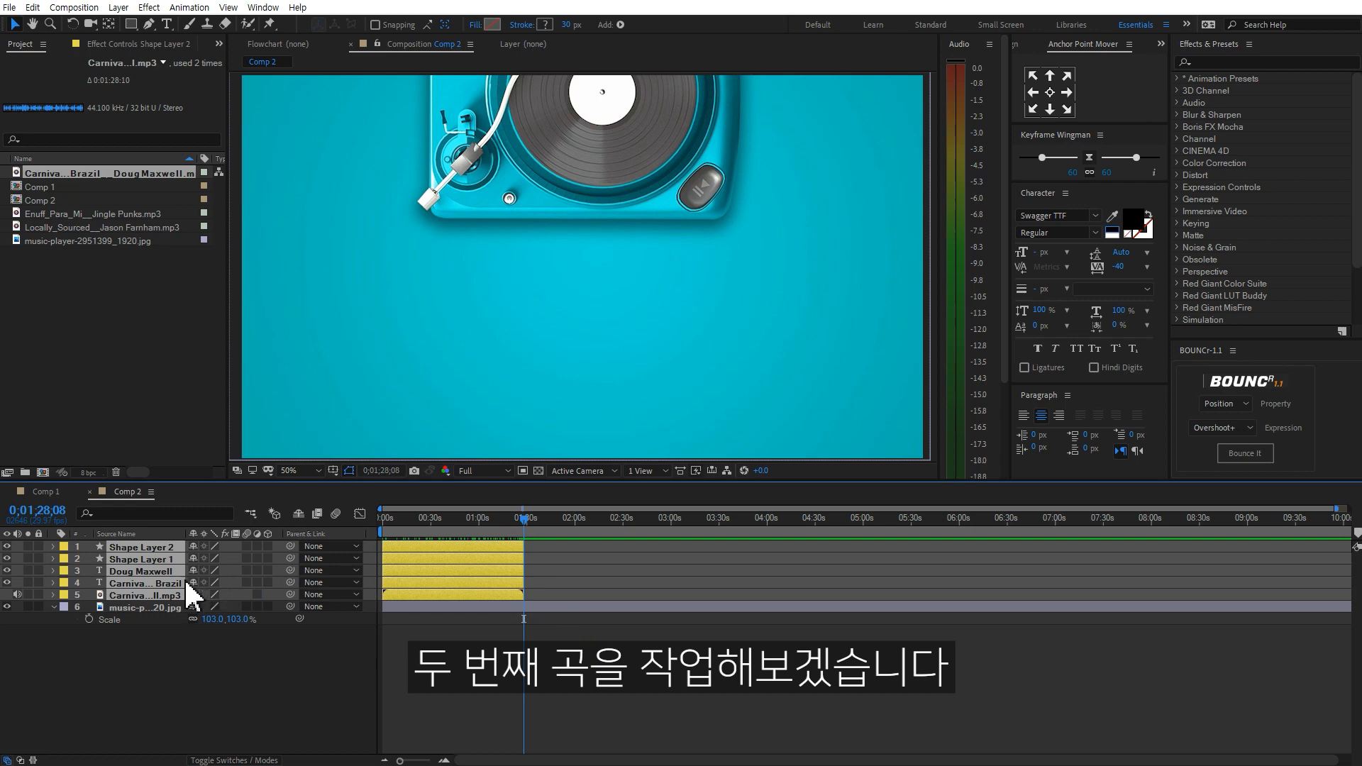
{"action": "key", "text": "ctrl+d"}
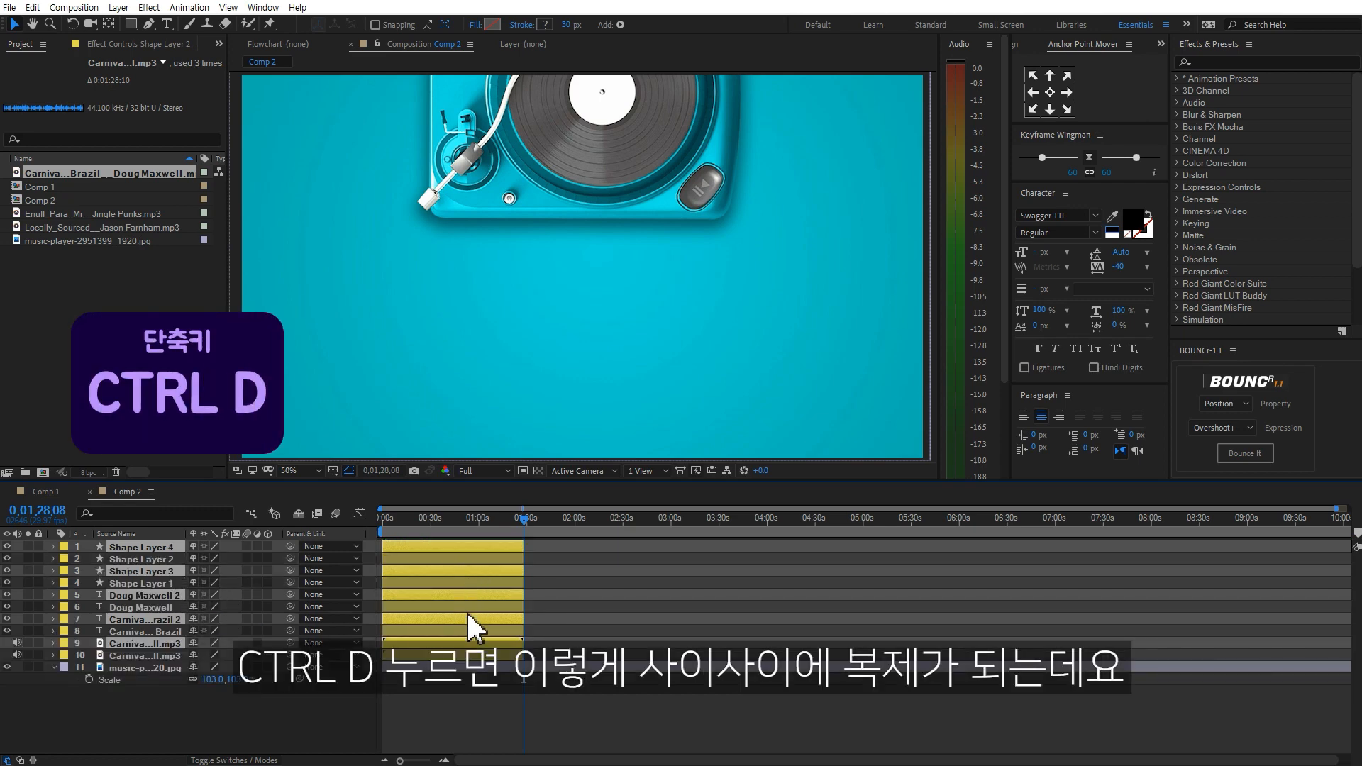
Stack the duplicated layers above the originals and shift them in time to start at 0;01;28;08.
{"action": "left_click_drag", "start_coordinate": [168, 572], "coordinate": [169, 554]}
{"action": "left_click_drag", "start_coordinate": [398, 568], "coordinate": [549, 564]}
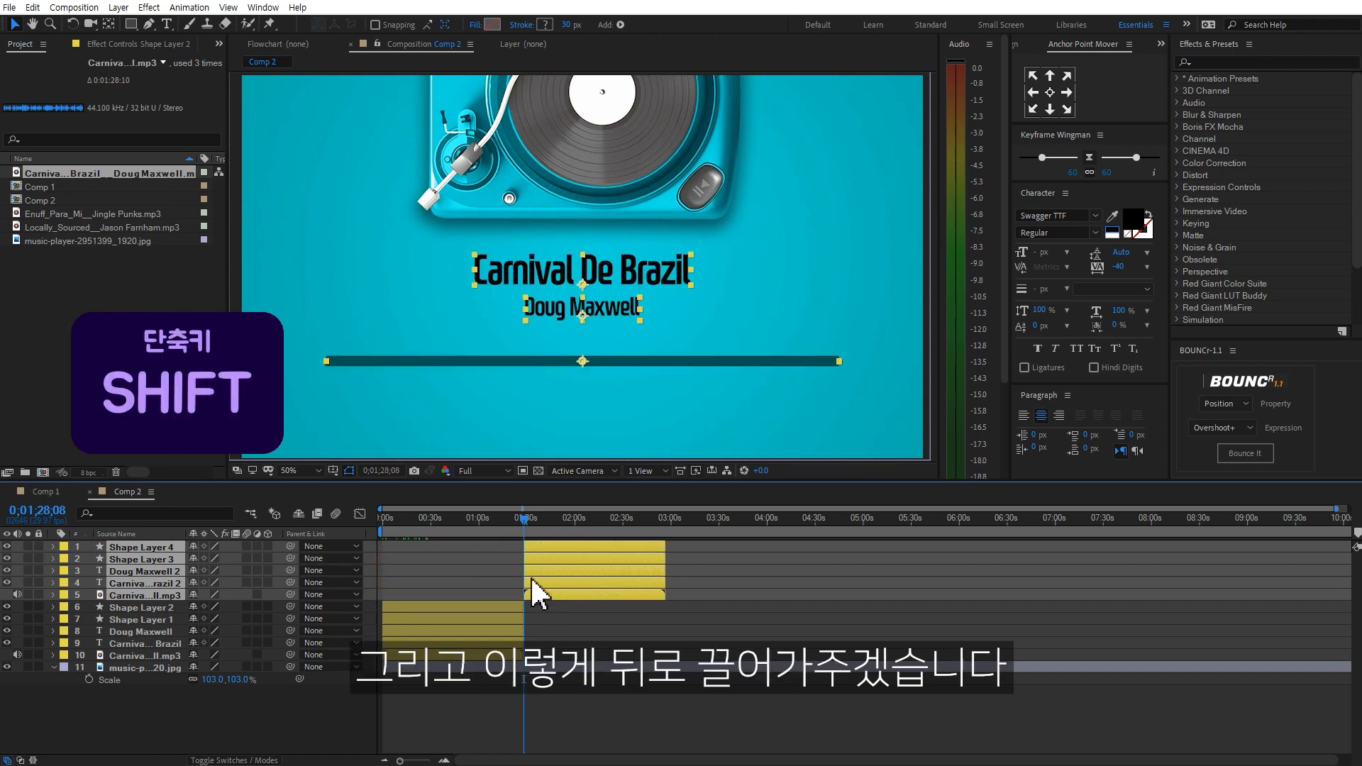
{"action": "left_click", "coordinate": [577, 619]}
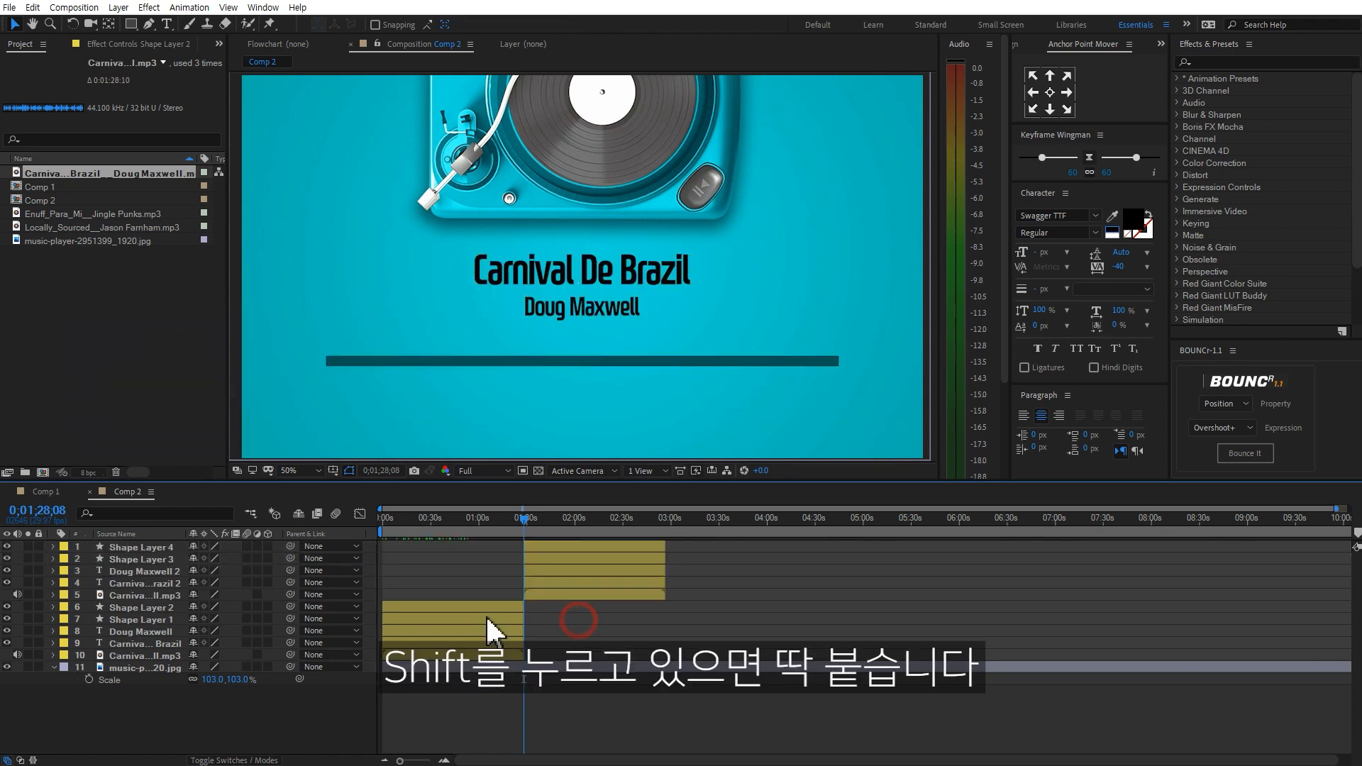
Replace the duplicated song layer with the Enuff_Para_Mi audio file, starting at 0;01;28;08.
{"action": "left_click", "coordinate": [165, 597]}
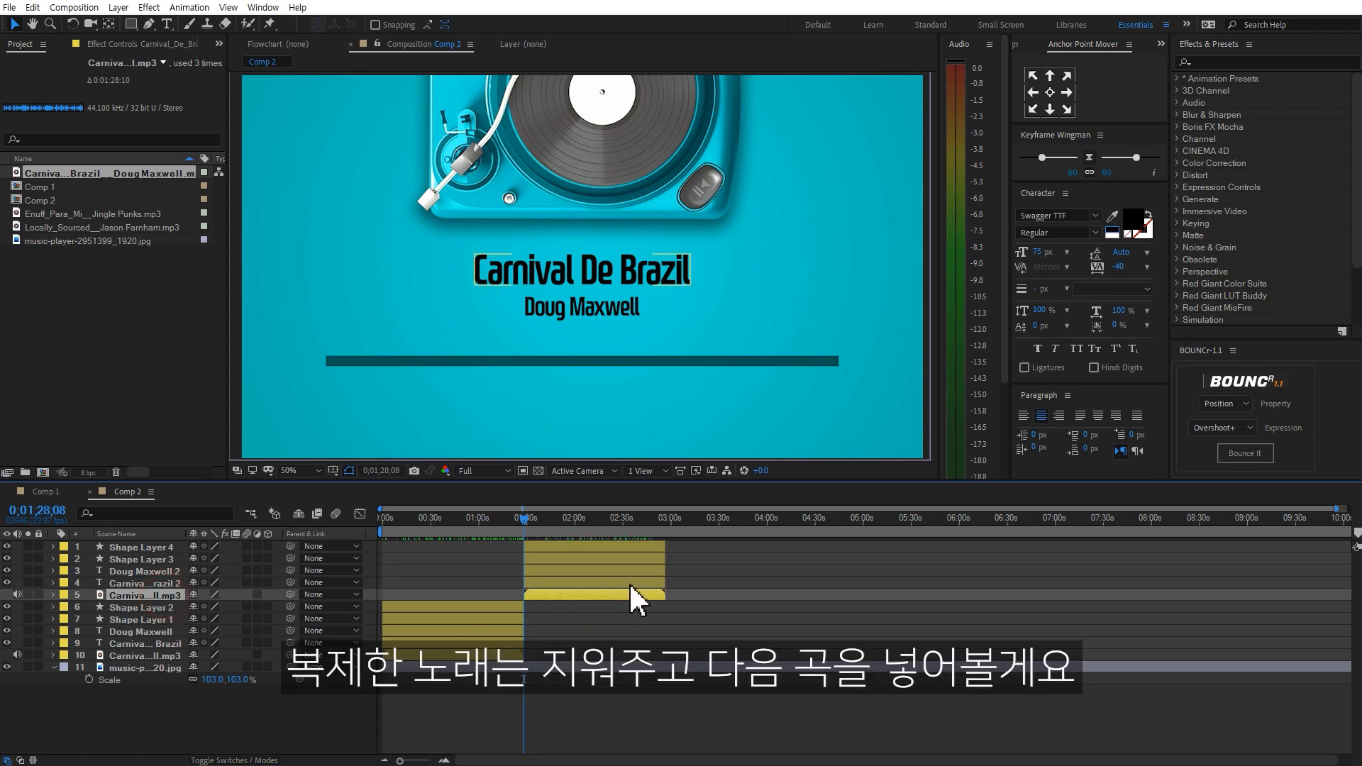
{"action": "key", "text": "Delete"}
{"action": "left_click_drag", "start_coordinate": [107, 214], "coordinate": [559, 593]}
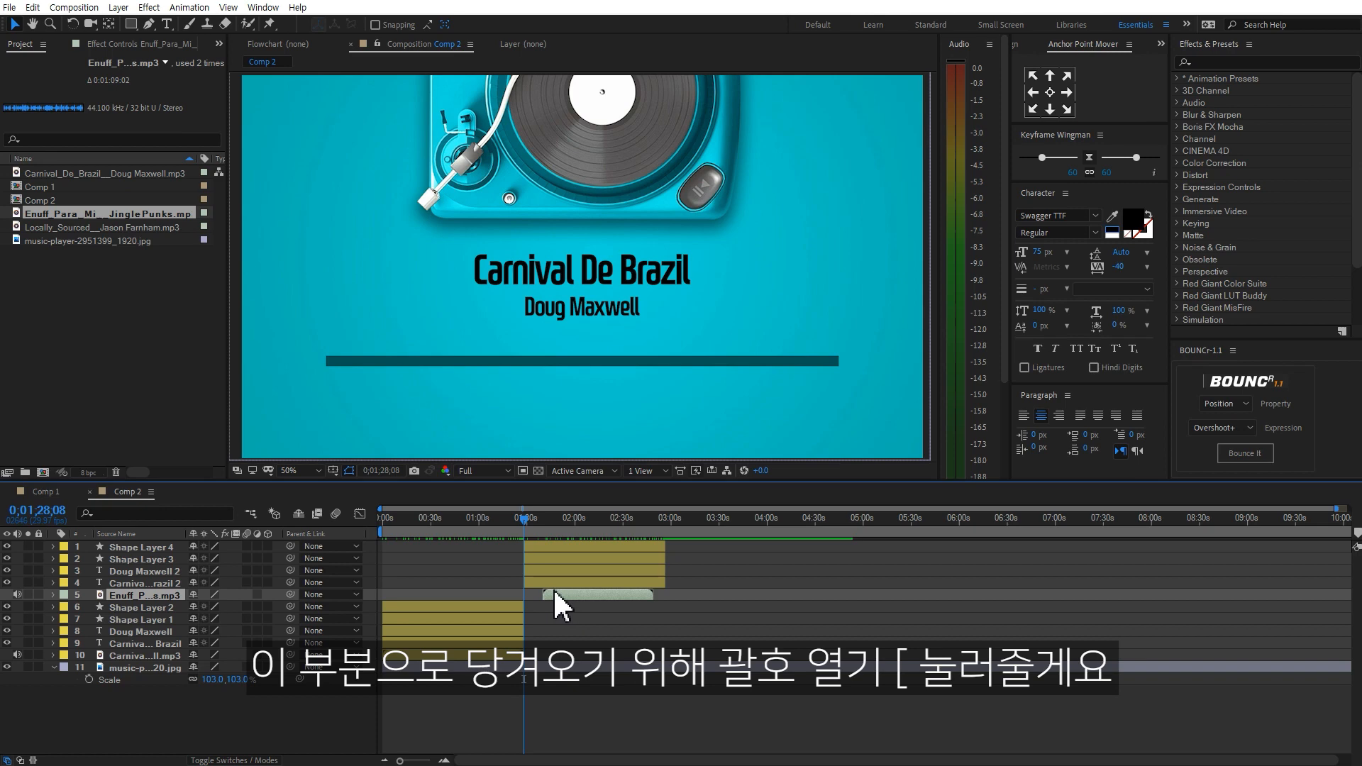
{"action": "key", "text": "bracketleft"}
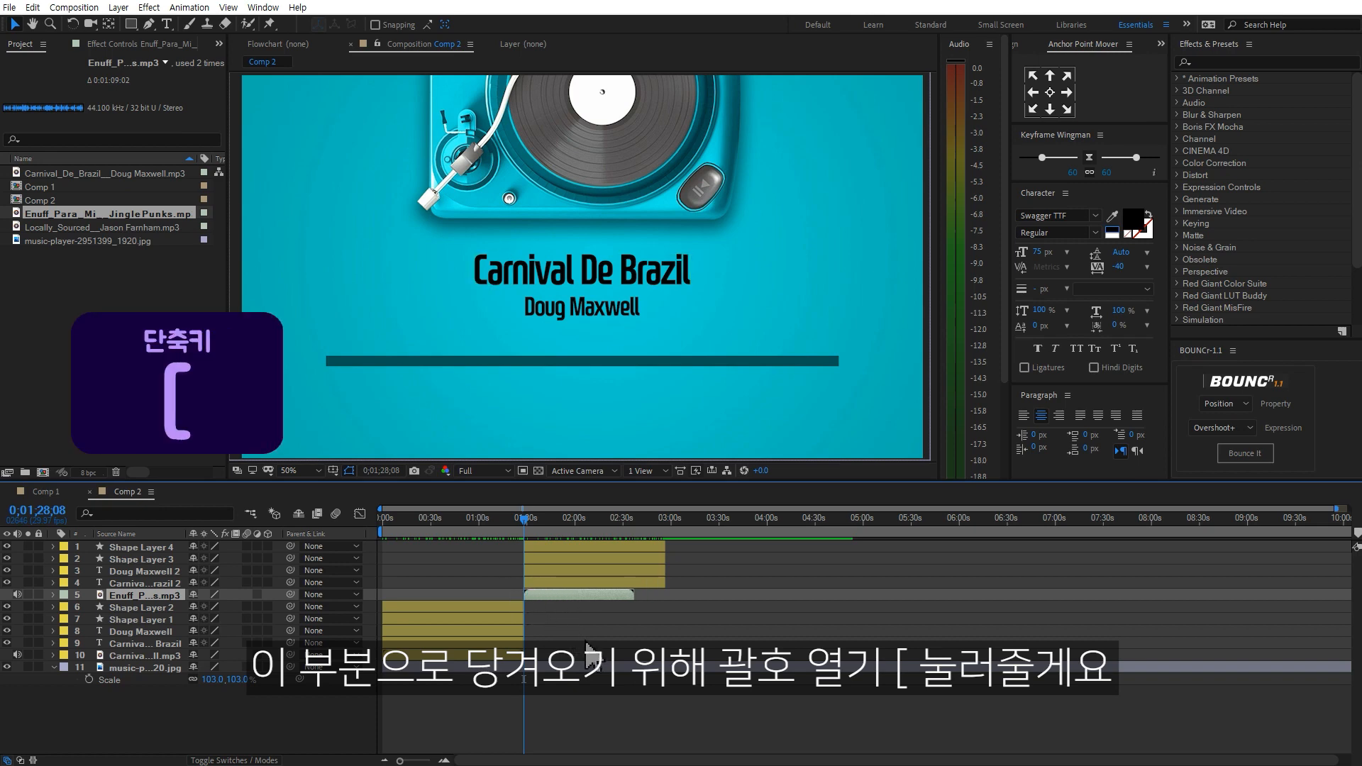
Reveal the second song's waveform and trim the silence off its end, to about 0;02;35;13.
{"action": "left_click", "coordinate": [53, 594], "text": "ctrl"}
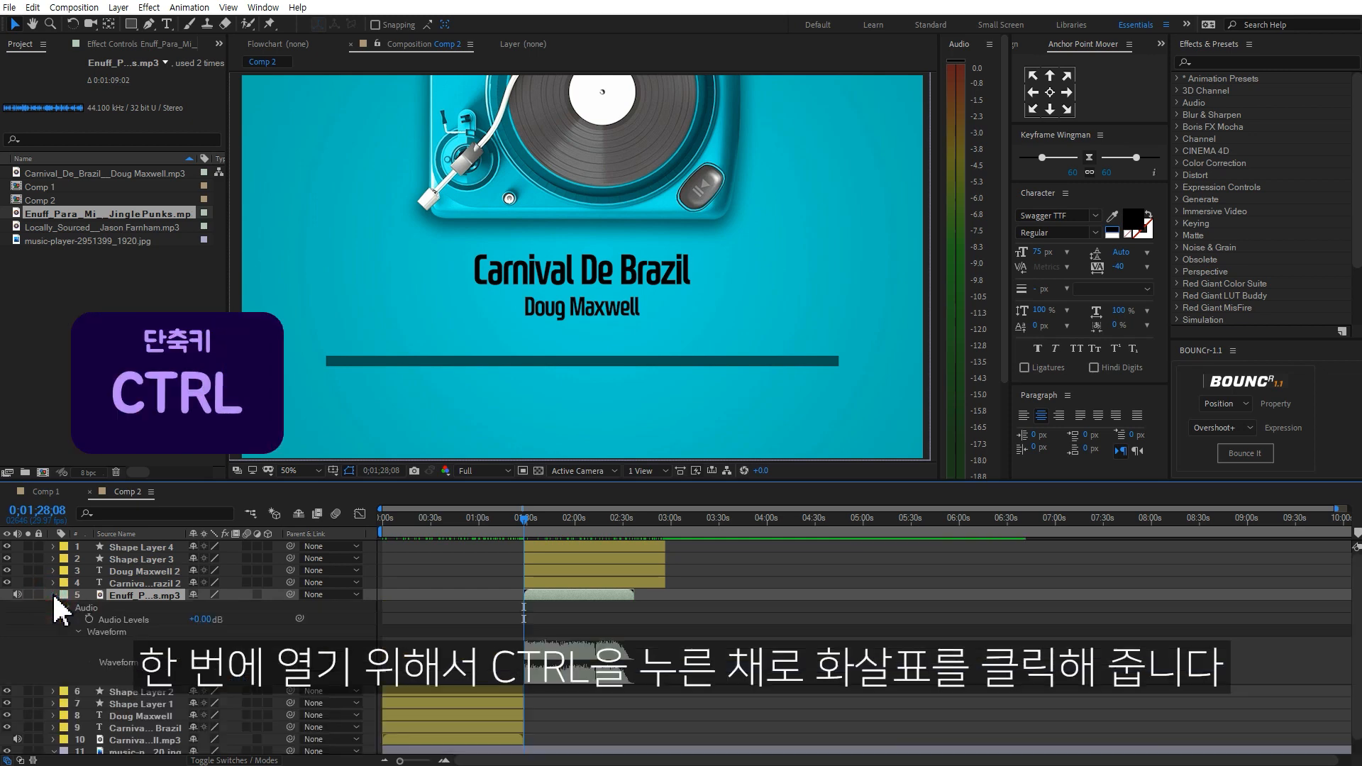
{"action": "key", "text": "equal"}
{"action": "key", "text": "equal"}
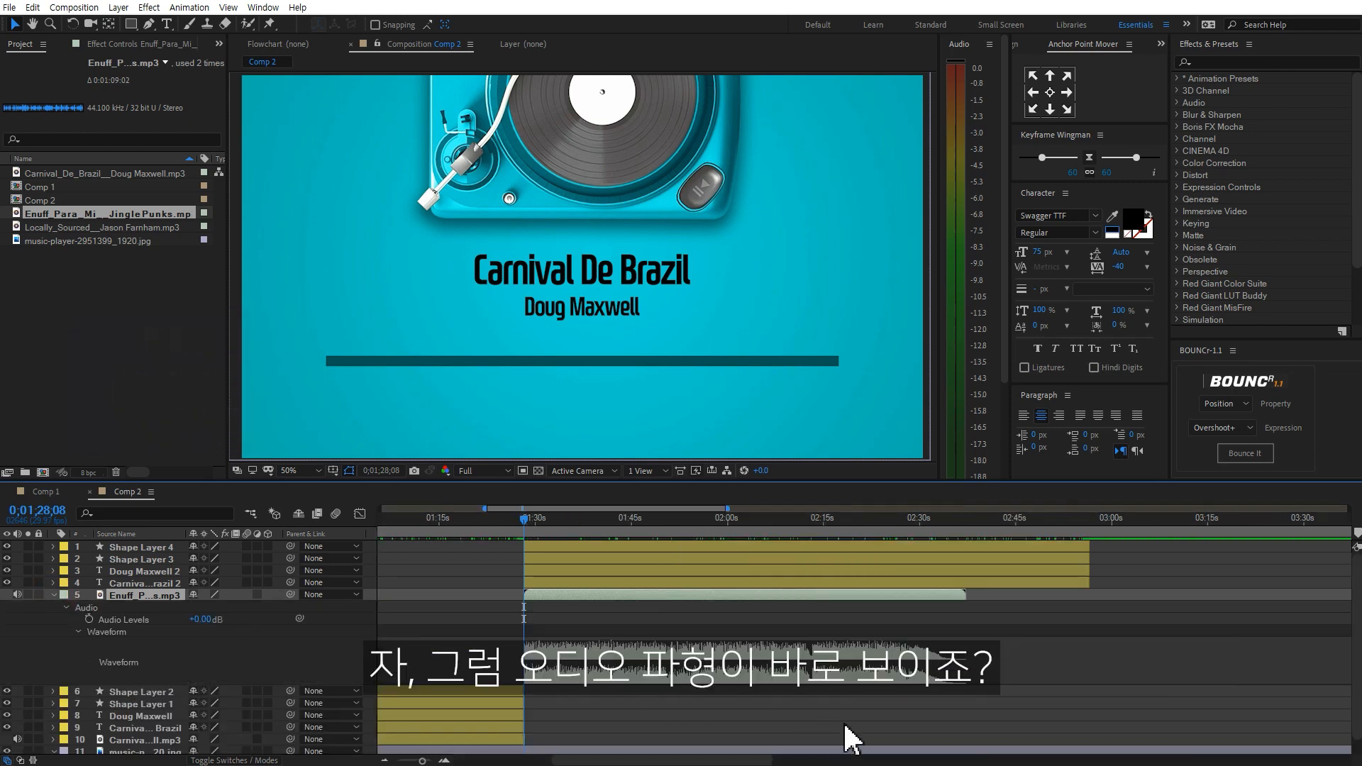
{"action": "key", "text": "equal"}
{"action": "scroll", "coordinate": [907, 706], "scroll_direction": "down", "scroll_amount": 1}
{"action": "key", "text": "space"}
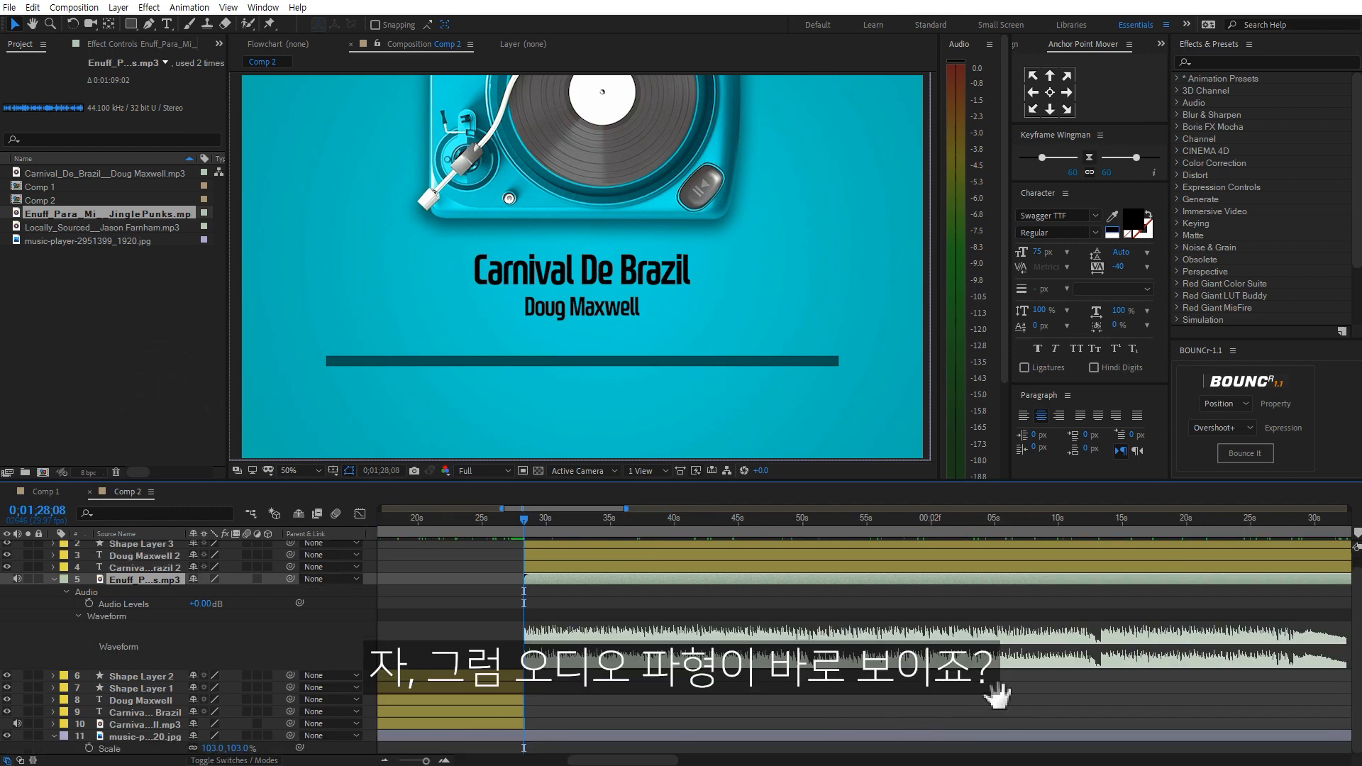
{"action": "left_click_drag", "start_coordinate": [999, 696], "coordinate": [646, 692]}
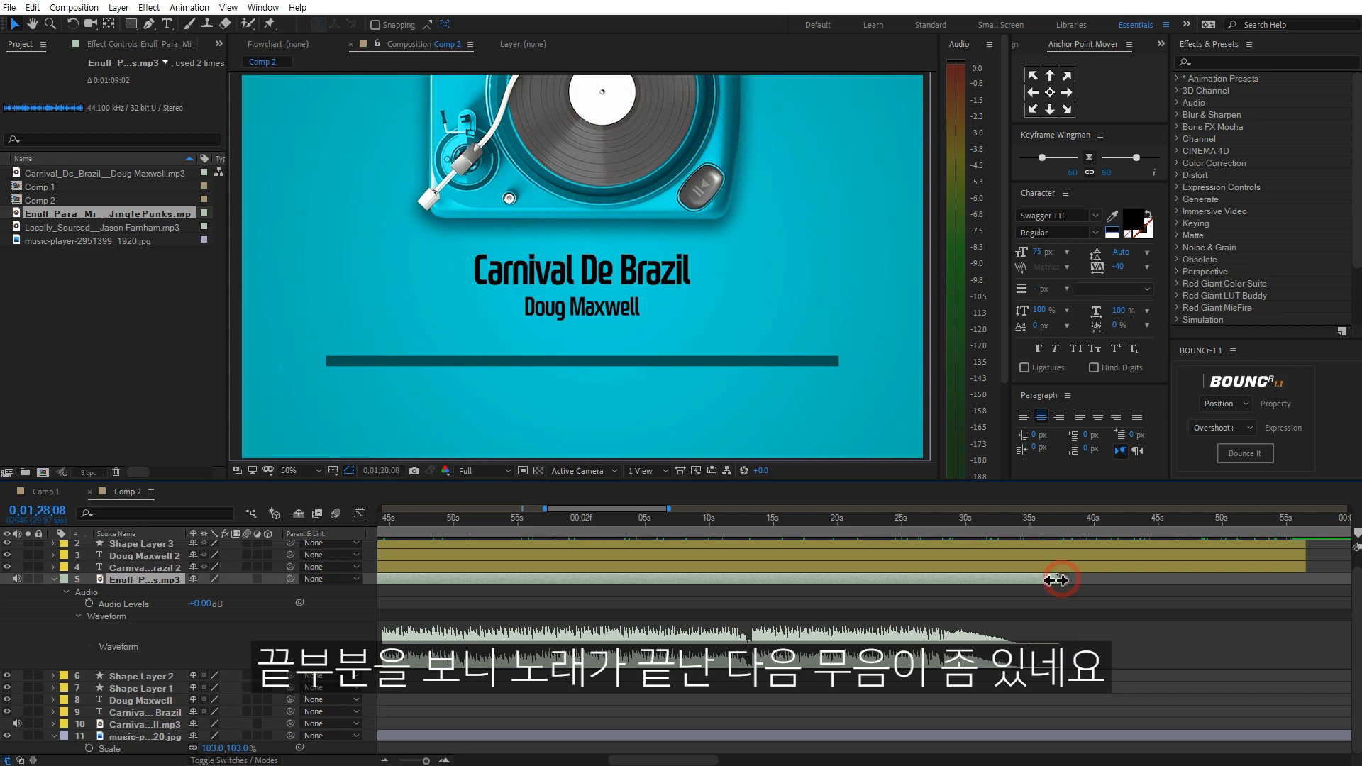
{"action": "left_click_drag", "start_coordinate": [1056, 581], "coordinate": [1036, 580]}
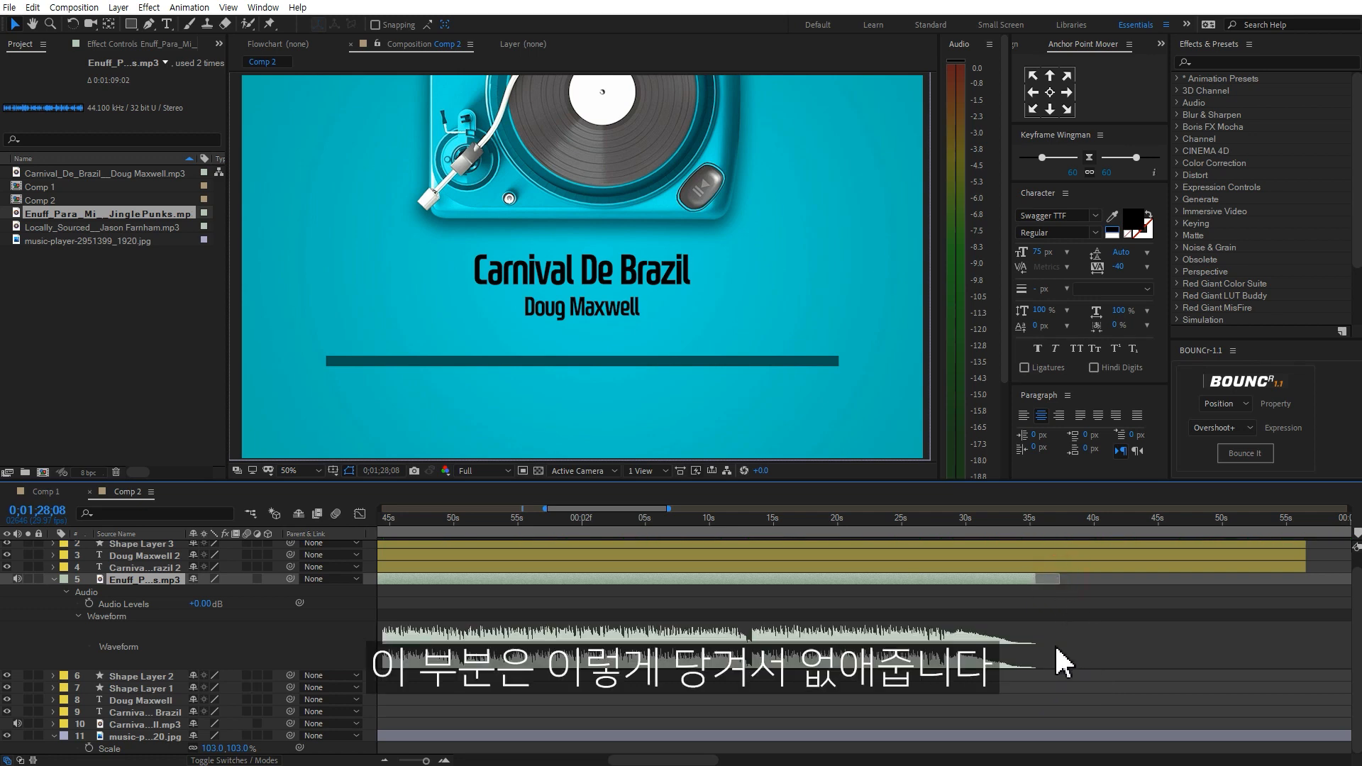
Move the end Scale keyframe of the second song's white line to 0;02;34;13, one second before the song's end.
{"action": "key", "text": "space"}
{"action": "left_click_drag", "start_coordinate": [761, 608], "coordinate": [1131, 654]}
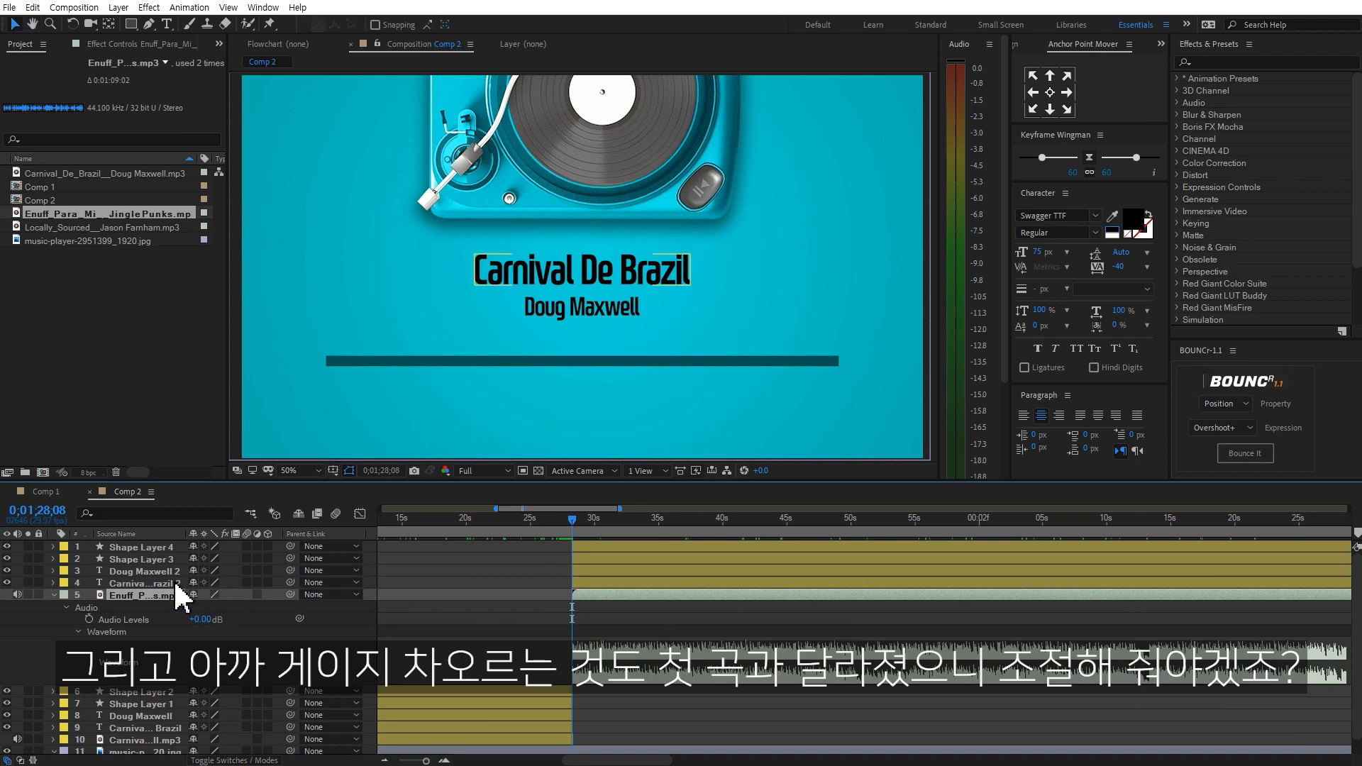
{"action": "left_click", "coordinate": [165, 583]}
{"action": "left_click", "coordinate": [156, 558]}
{"action": "left_click", "coordinate": [155, 547]}
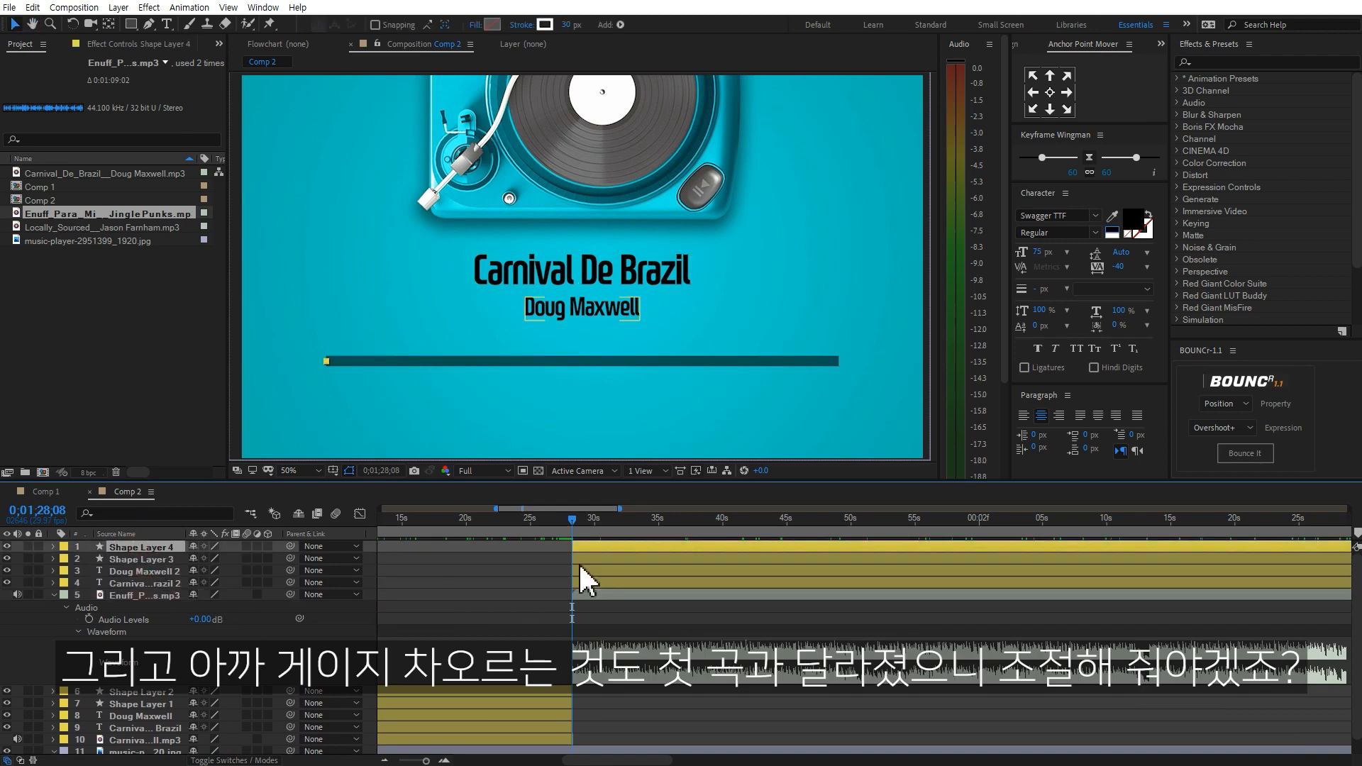
{"action": "key", "text": "s"}
{"action": "key", "text": "space"}
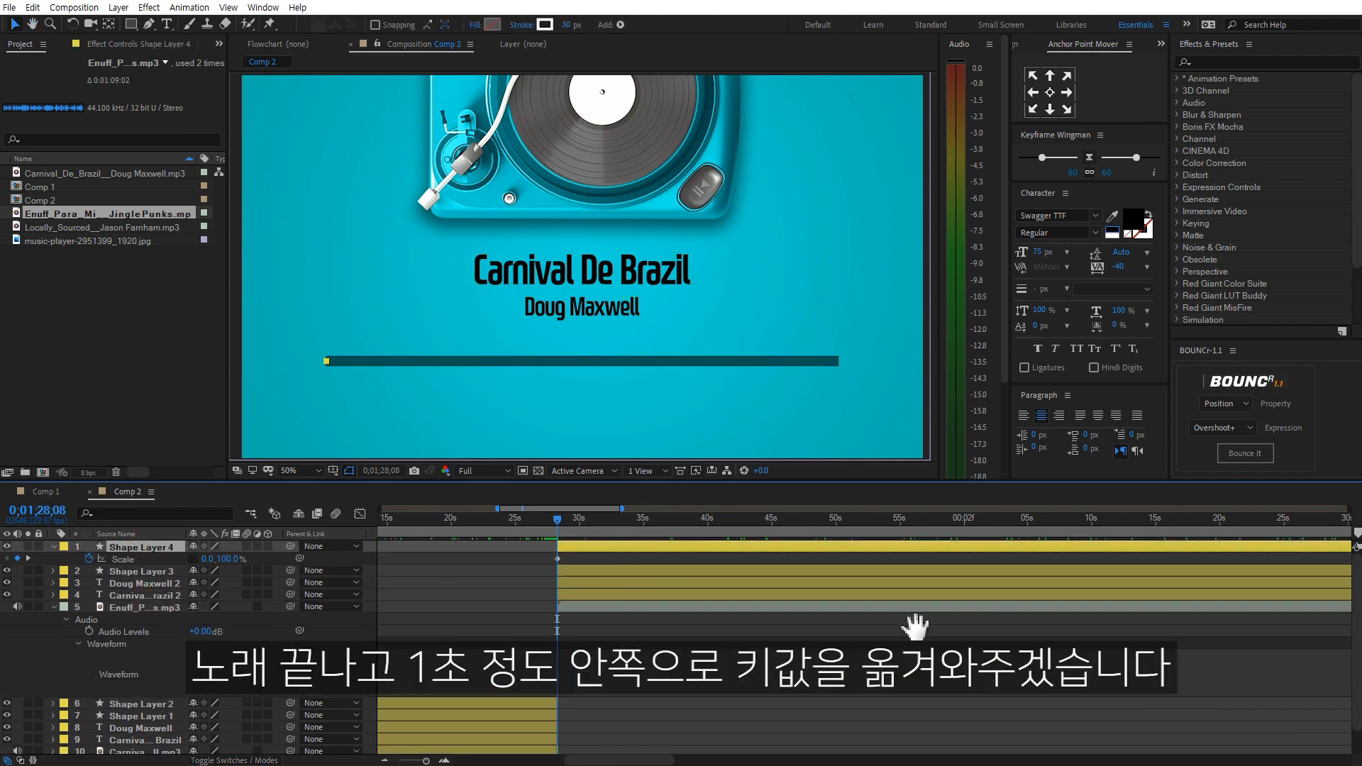
{"action": "left_click_drag", "start_coordinate": [912, 542], "coordinate": [298, 660]}
{"action": "left_click", "coordinate": [806, 518]}
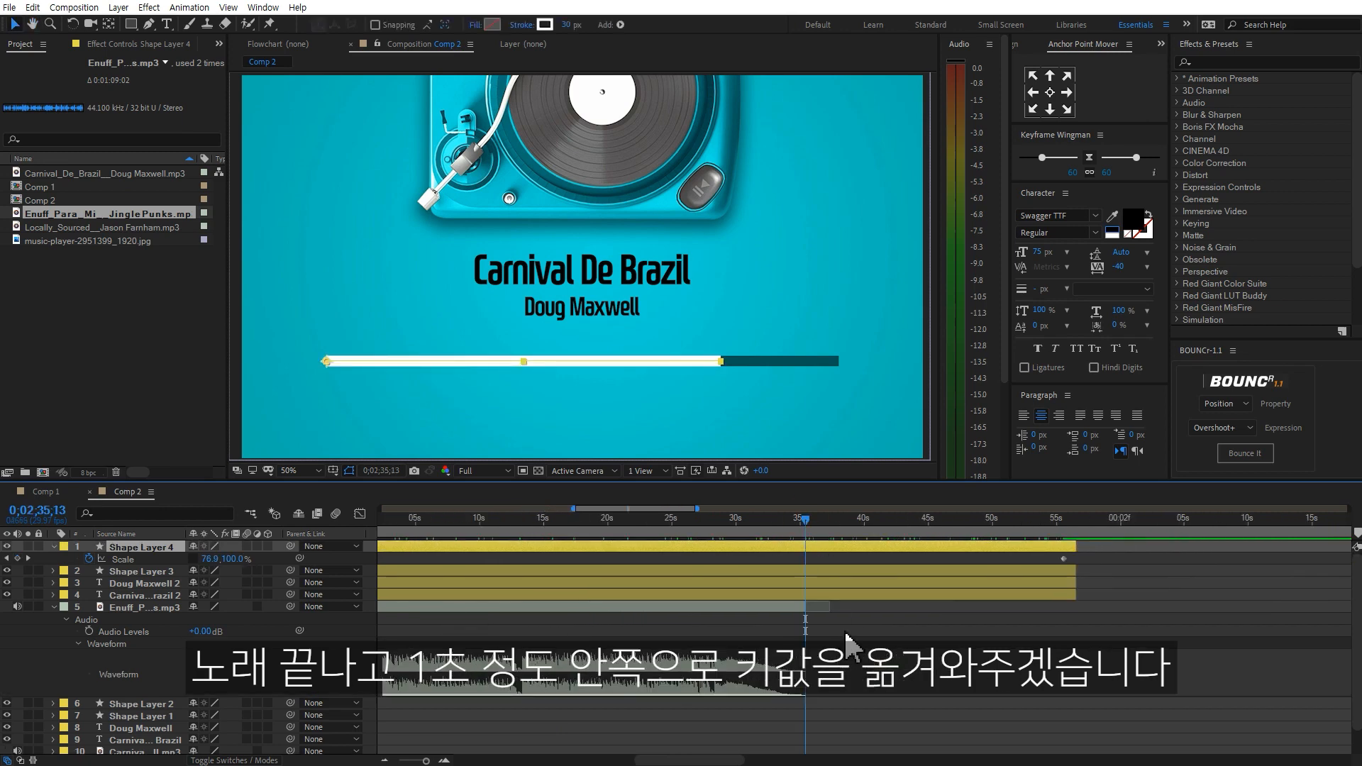
{"action": "key", "text": "shift+Page_Up"}
{"action": "key", "text": "shift+Page_Up"}
{"action": "key", "text": "shift+Page_Up"}
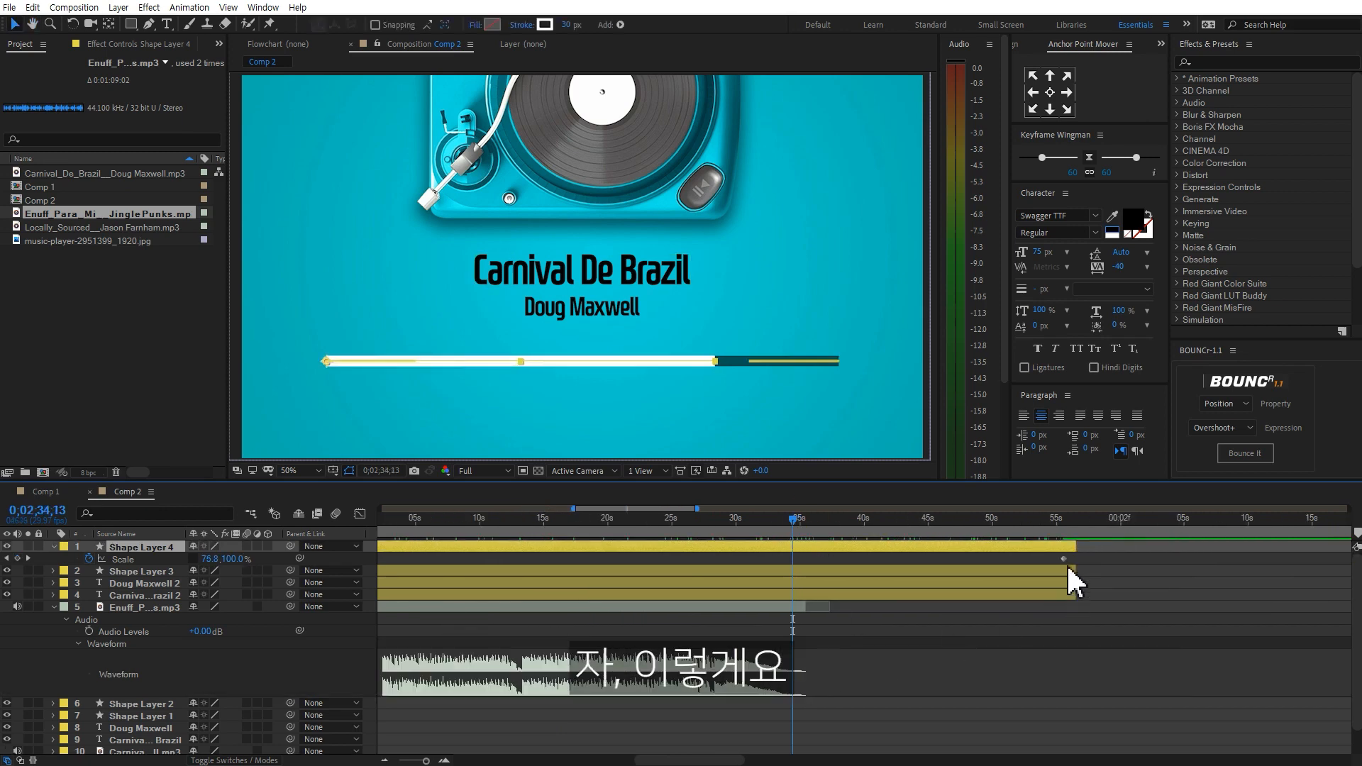
{"action": "left_click_drag", "start_coordinate": [1063, 559], "coordinate": [785, 568]}
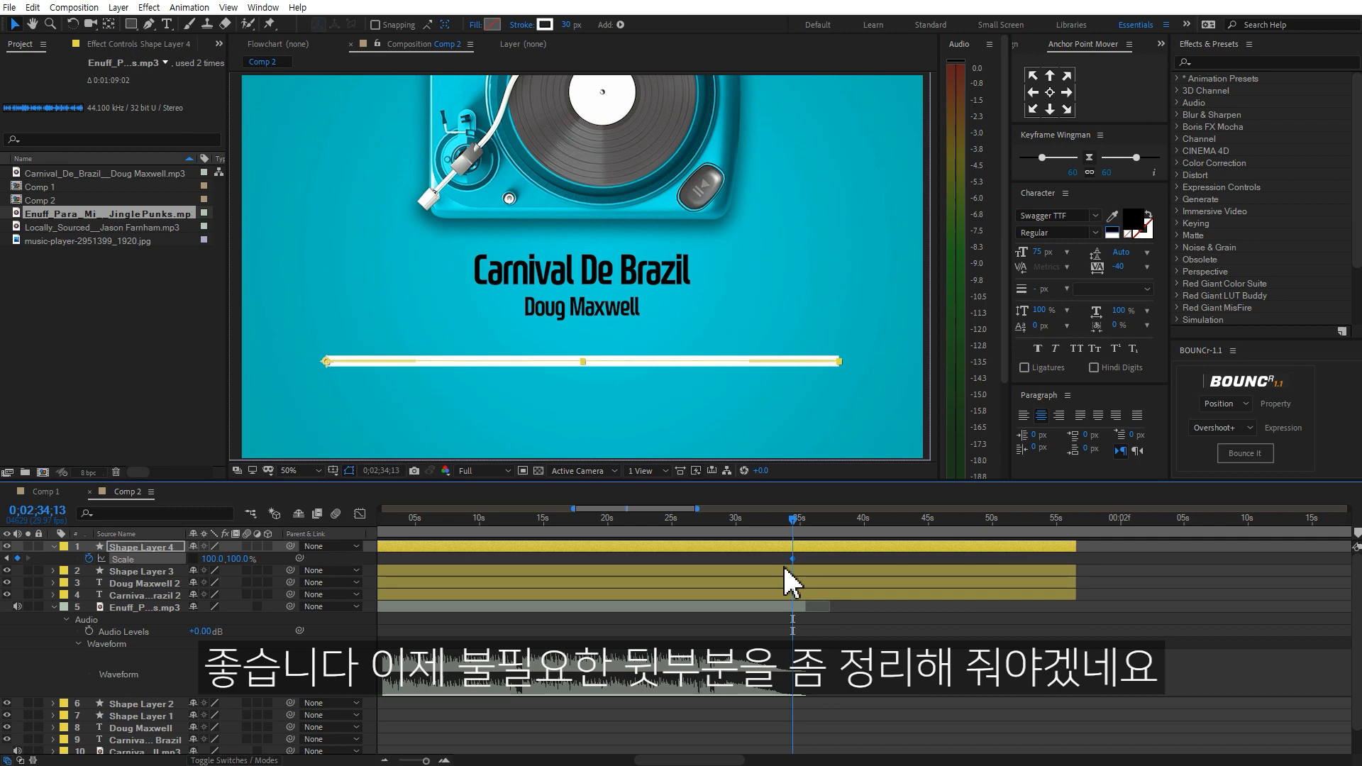
Split the second song's shape and text layers at 0;02;35;13 and delete the parts after it.
{"action": "left_click", "coordinate": [768, 517]}
{"action": "left_click_drag", "start_coordinate": [684, 524], "coordinate": [813, 560]}
{"action": "left_click", "coordinate": [822, 593]}
{"action": "left_click", "coordinate": [835, 546], "text": "shift"}
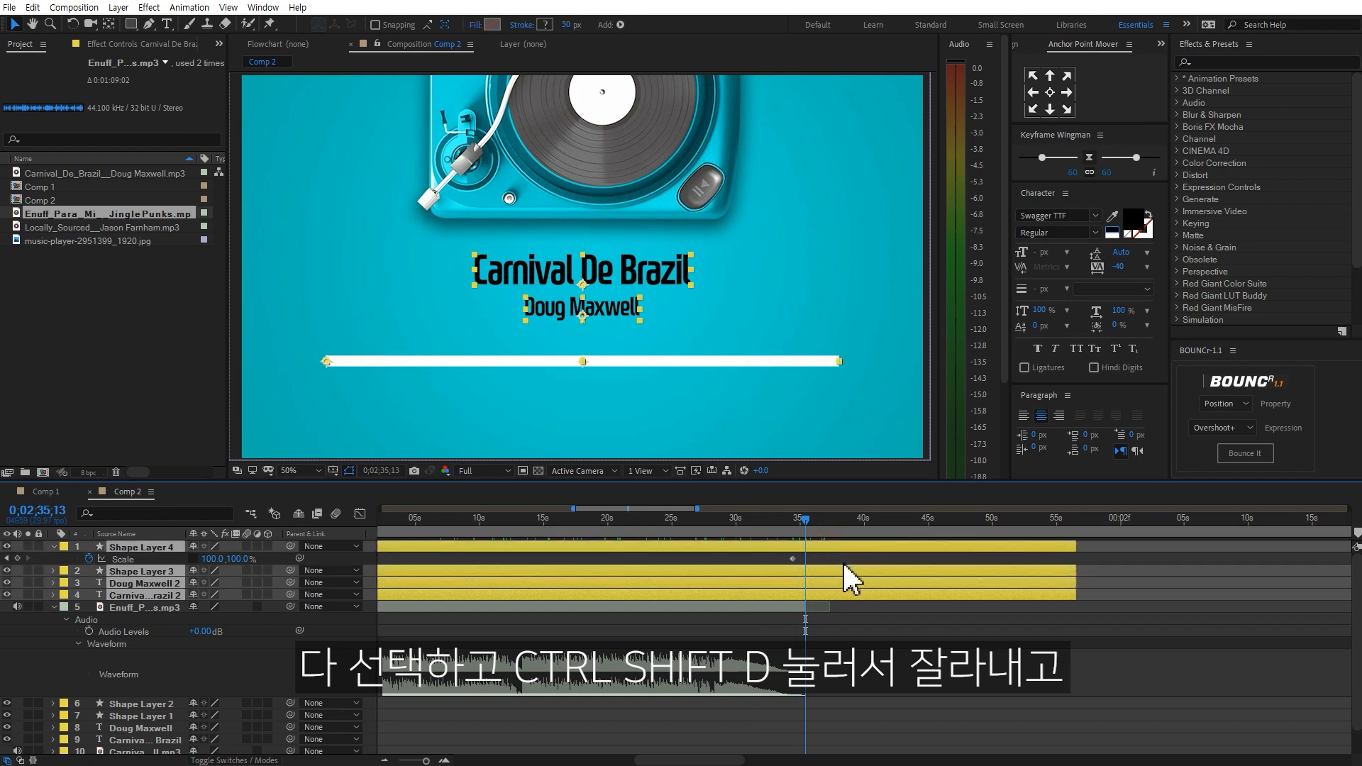
{"action": "key", "text": "ctrl+shift+d"}
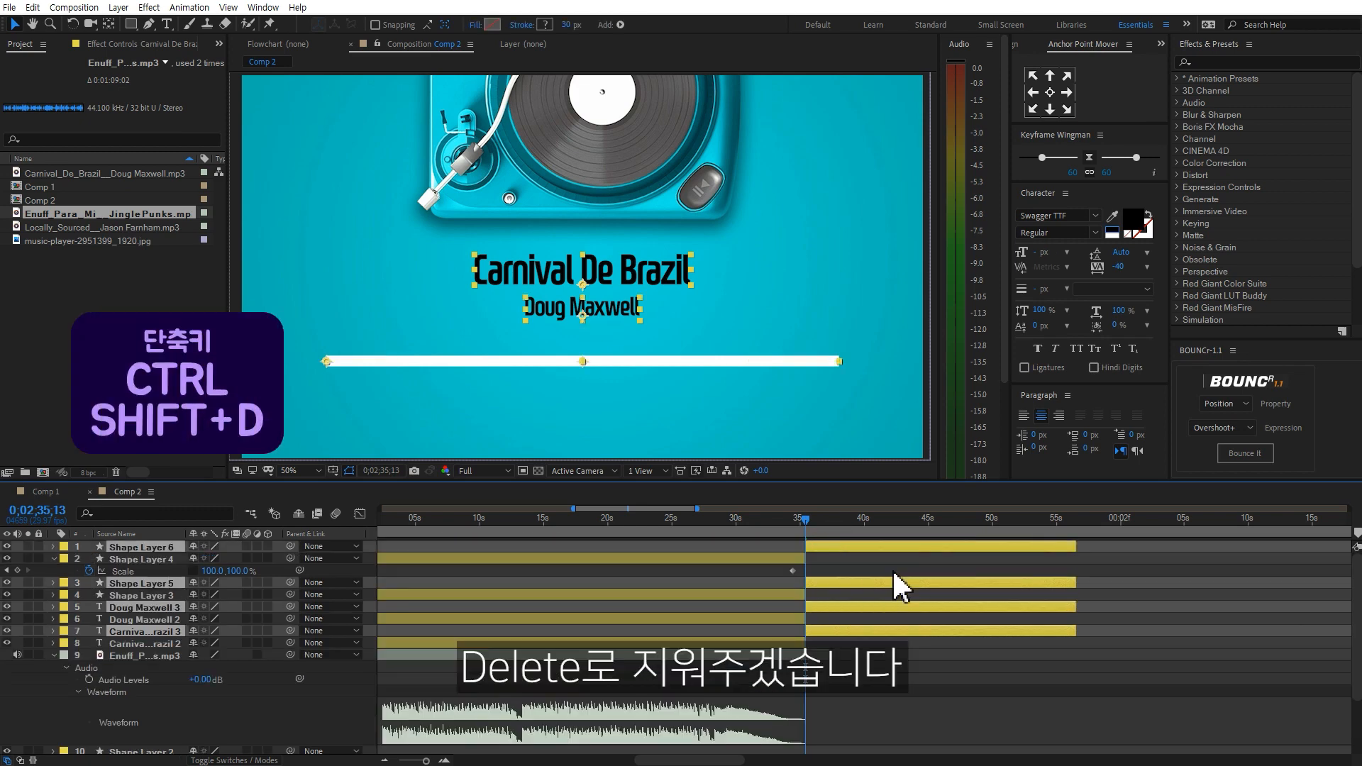
{"action": "key", "text": "Delete"}
{"action": "key", "text": "semicolon"}
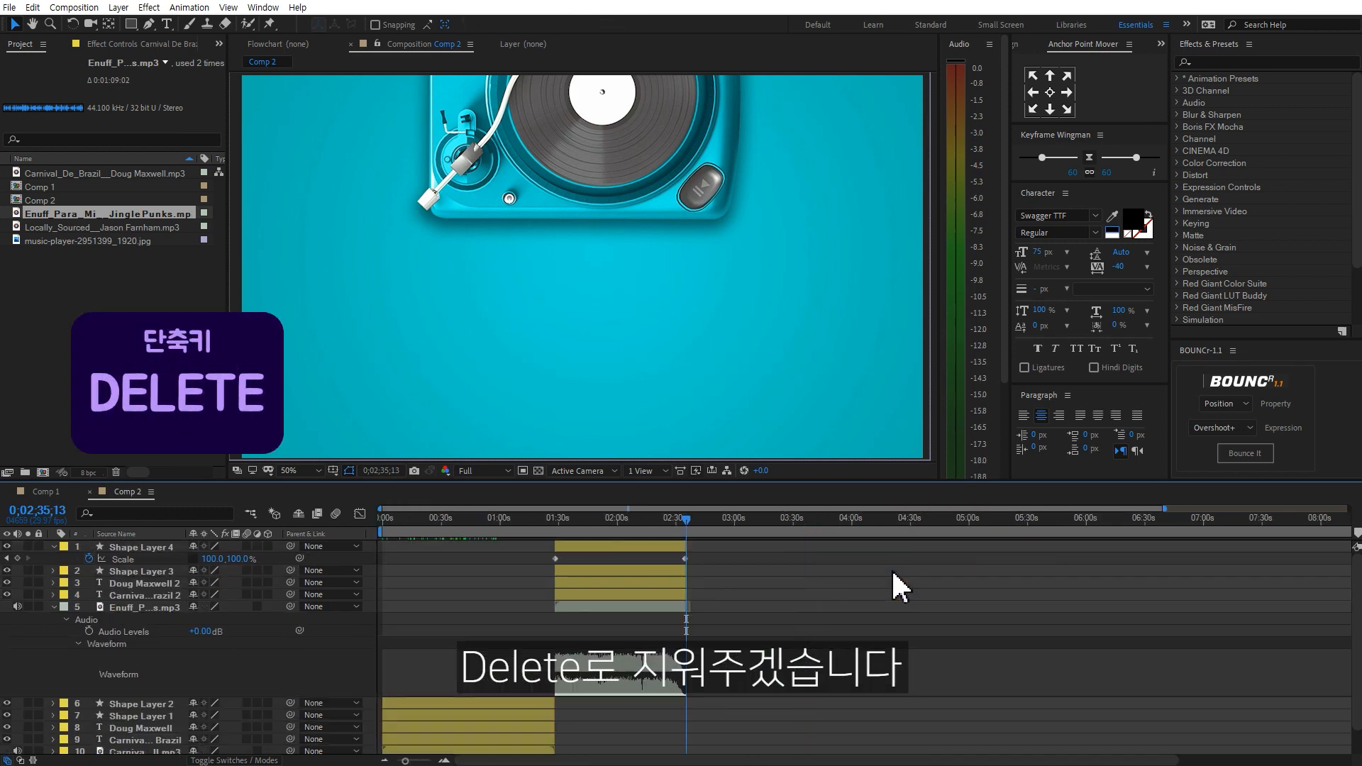
Collapse the second song's waveform and change the label color of all its layers to Brown.
{"action": "left_click", "coordinate": [54, 607]}
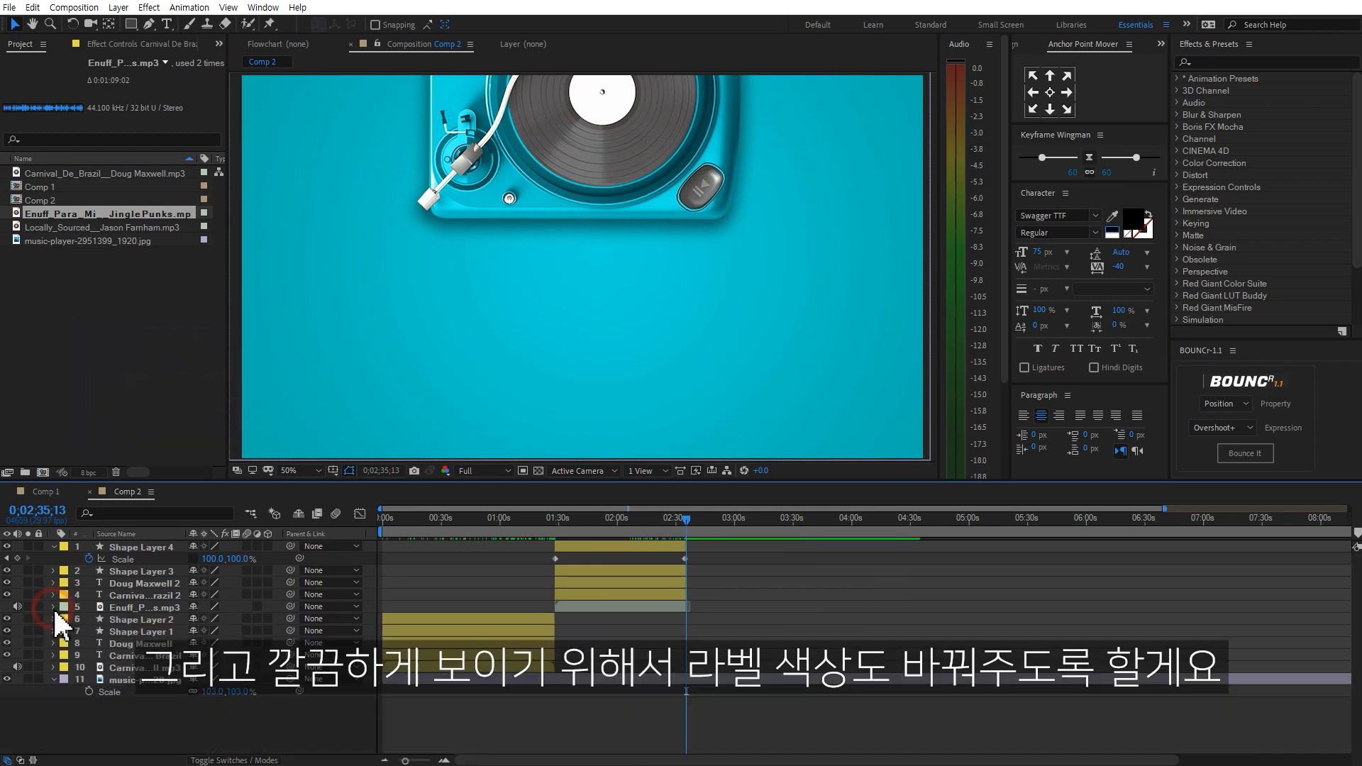
{"action": "left_click", "coordinate": [586, 606]}
{"action": "left_click", "coordinate": [593, 547], "text": "shift"}
{"action": "left_click", "coordinate": [64, 547]}
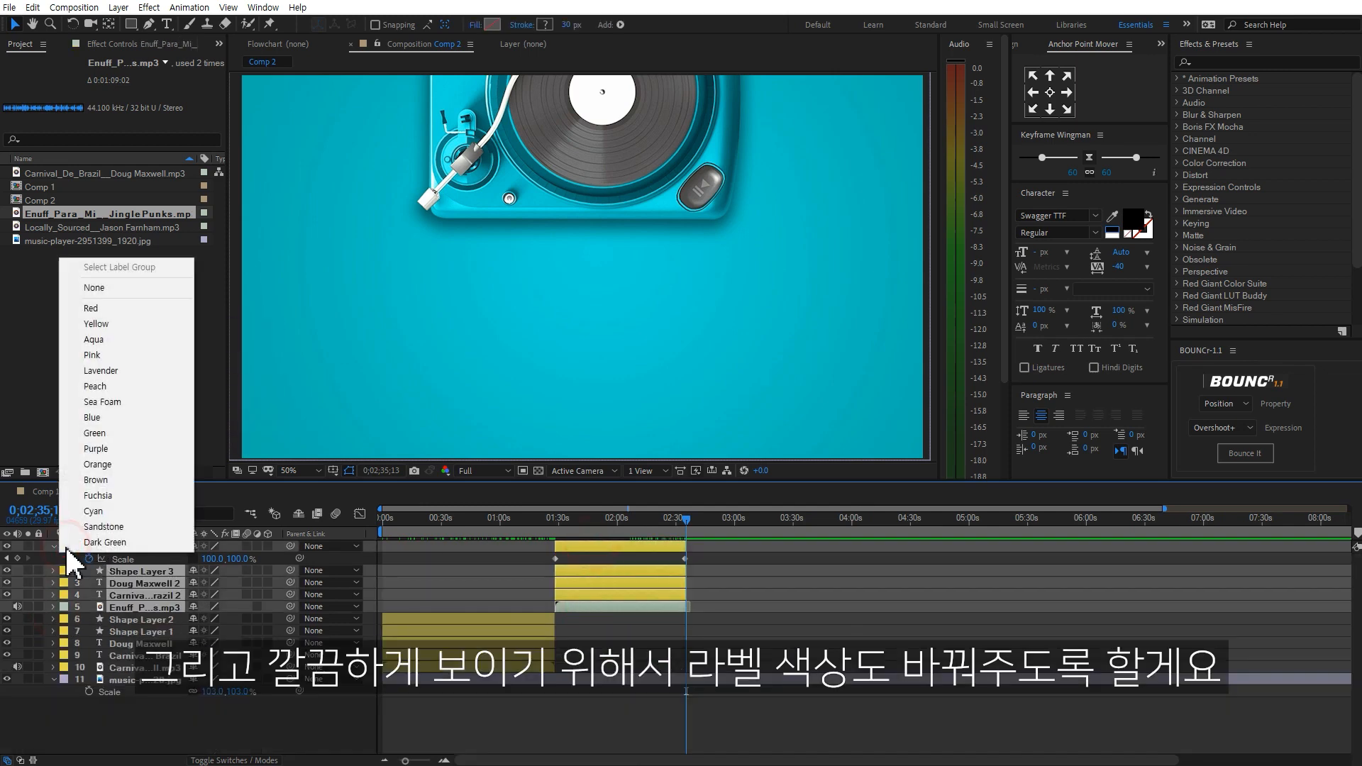
{"action": "left_click", "coordinate": [102, 486]}
{"action": "left_click", "coordinate": [713, 622]}
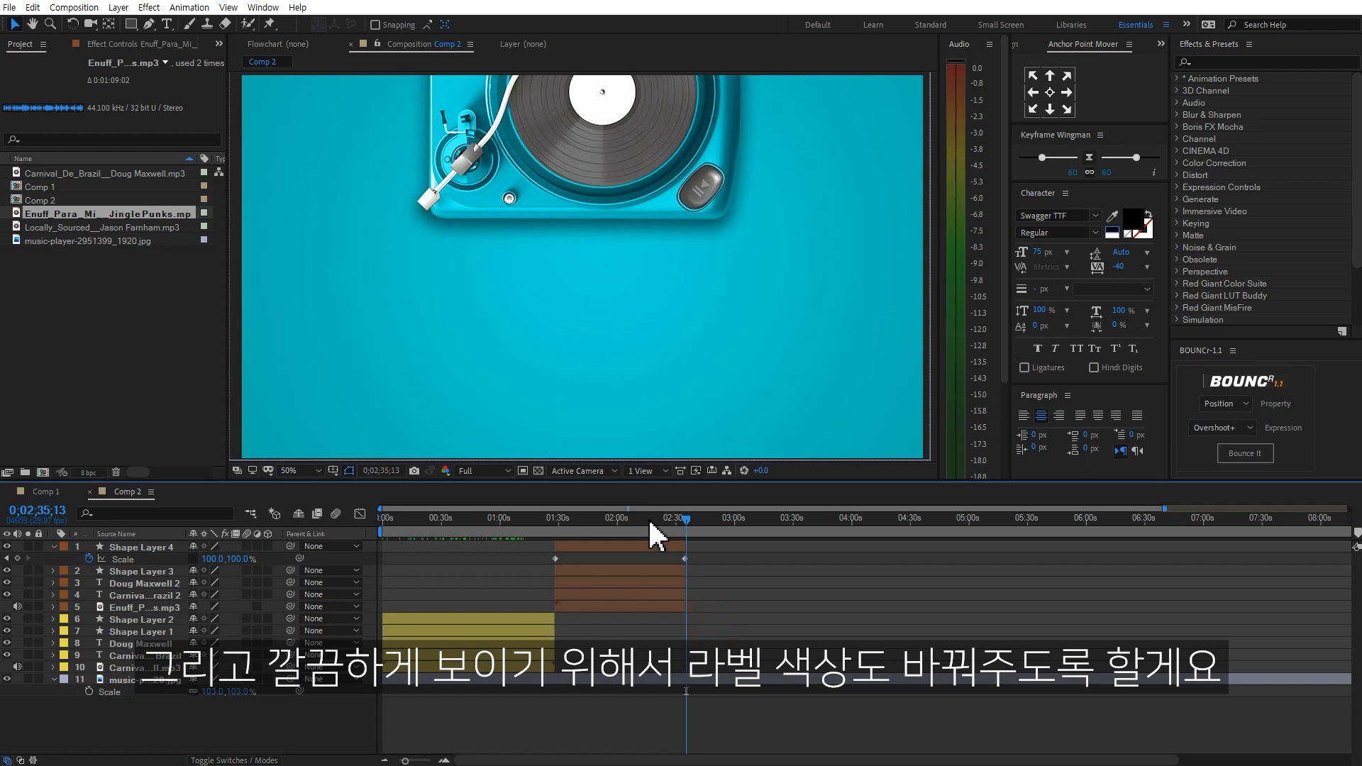
Change the second song's title text to "Enuff Para Mi" and its artist text to "Jingle Punks".
{"action": "left_click", "coordinate": [623, 514]}
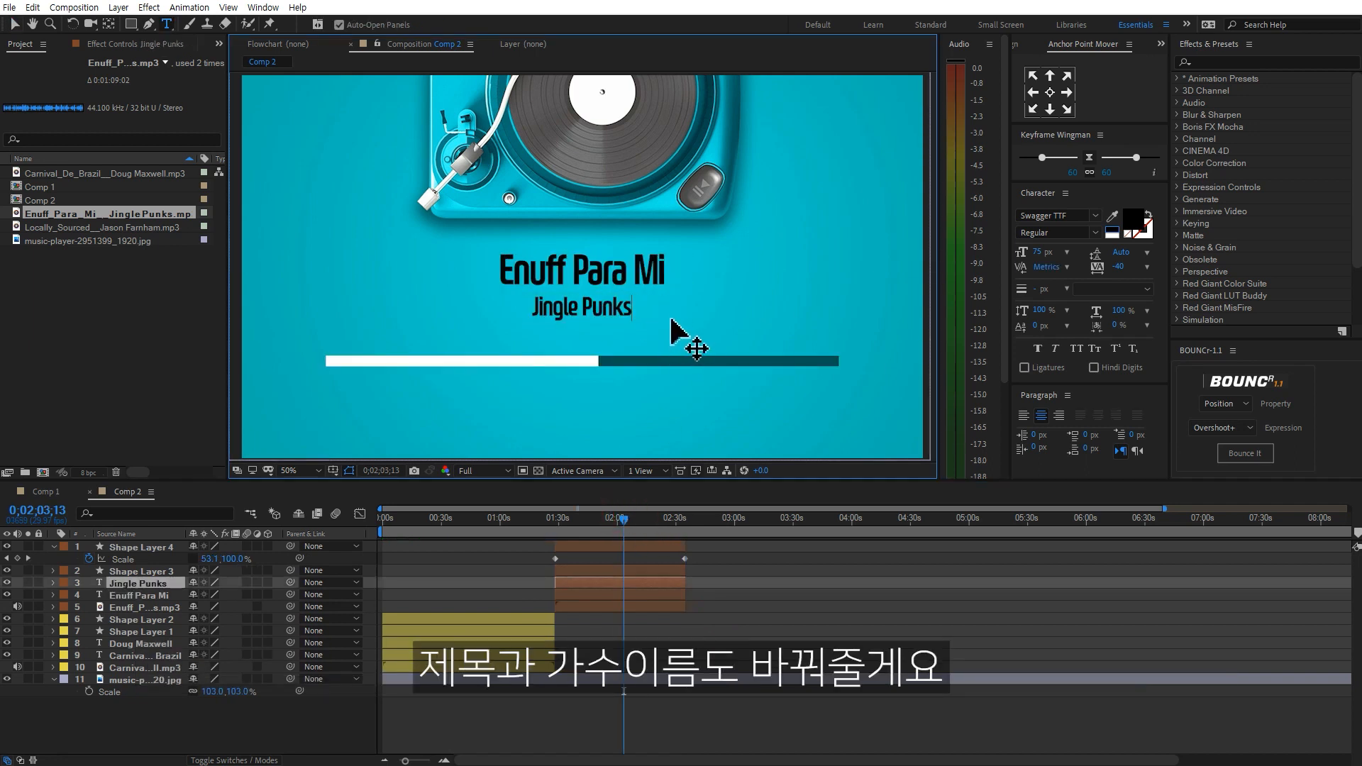
{"action": "left_click", "coordinate": [777, 593]}
{"action": "left_click_drag", "start_coordinate": [548, 521], "coordinate": [647, 526]}
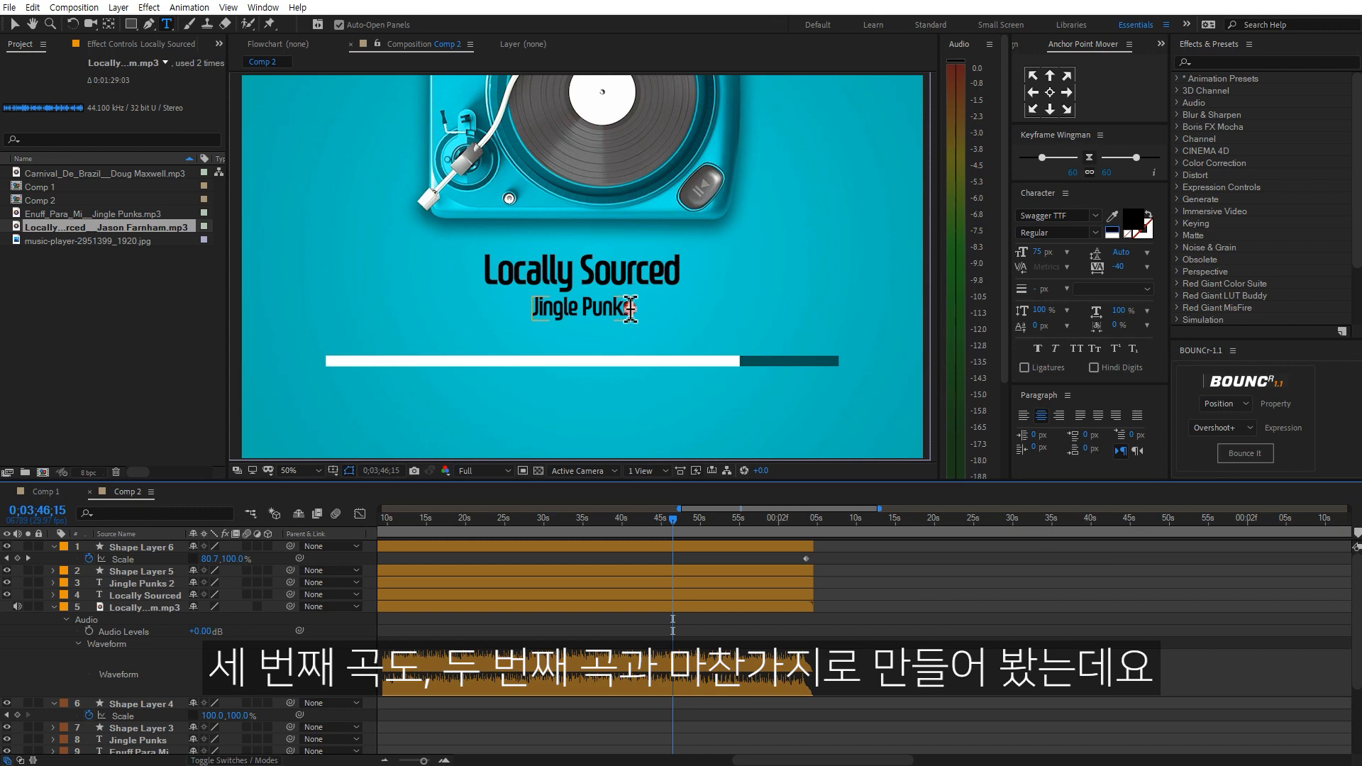
Replace the artist text under the "Locally Sourced" title with the artist's name from the third song's file.
{"action": "left_click_drag", "start_coordinate": [639, 310], "coordinate": [525, 310]}
{"action": "type", "text": "Jason Farnham"}
{"action": "left_click", "coordinate": [986, 621]}
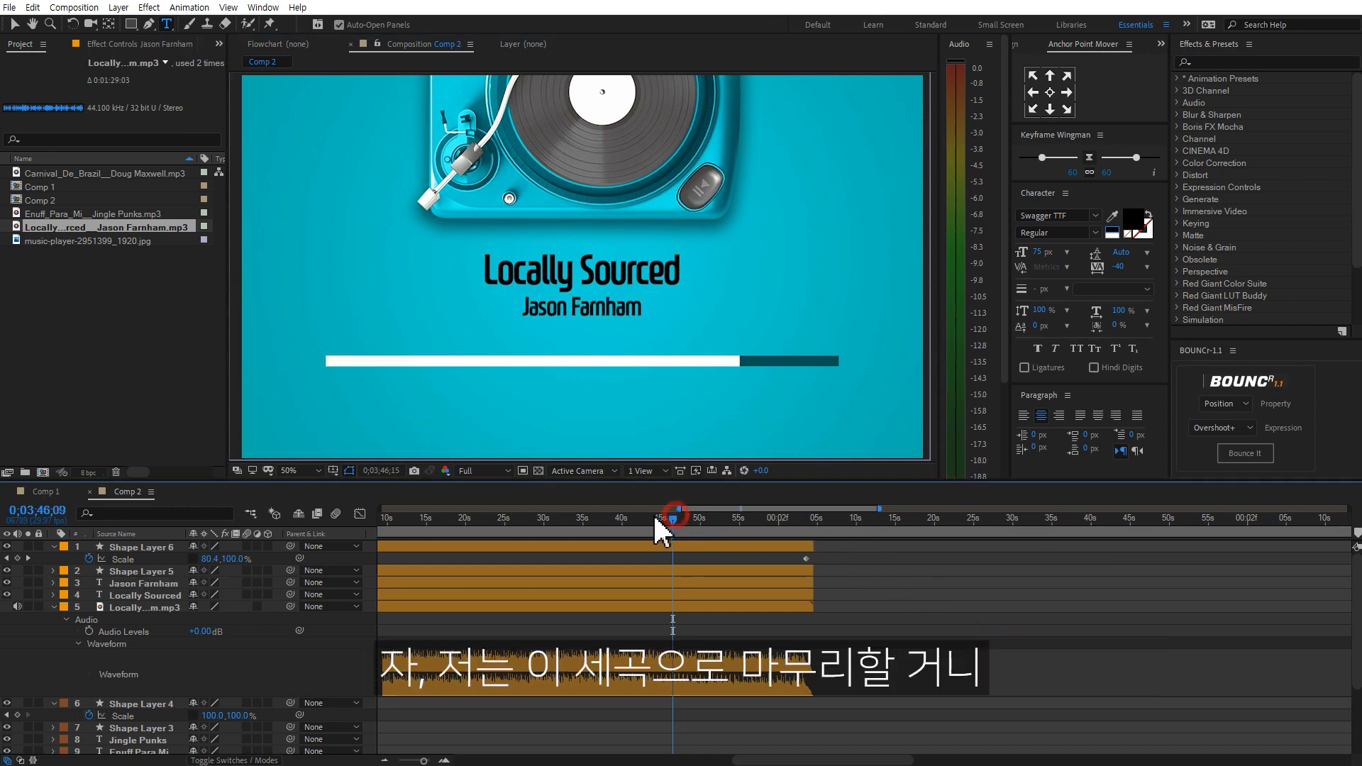
Set the work area to run from the composition start to the third song's end at 0;04;04;17.
{"action": "left_click_drag", "start_coordinate": [547, 525], "coordinate": [814, 527]}
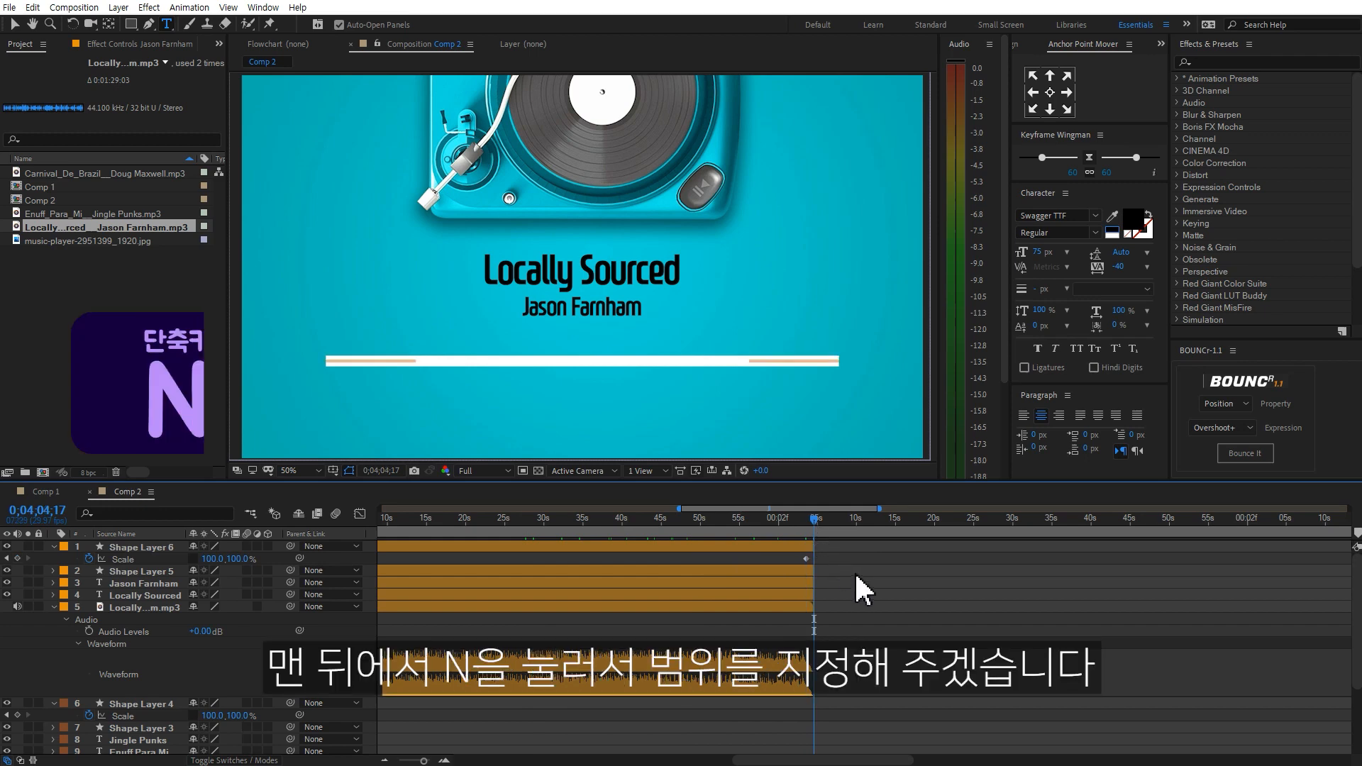
{"action": "key", "text": "n"}
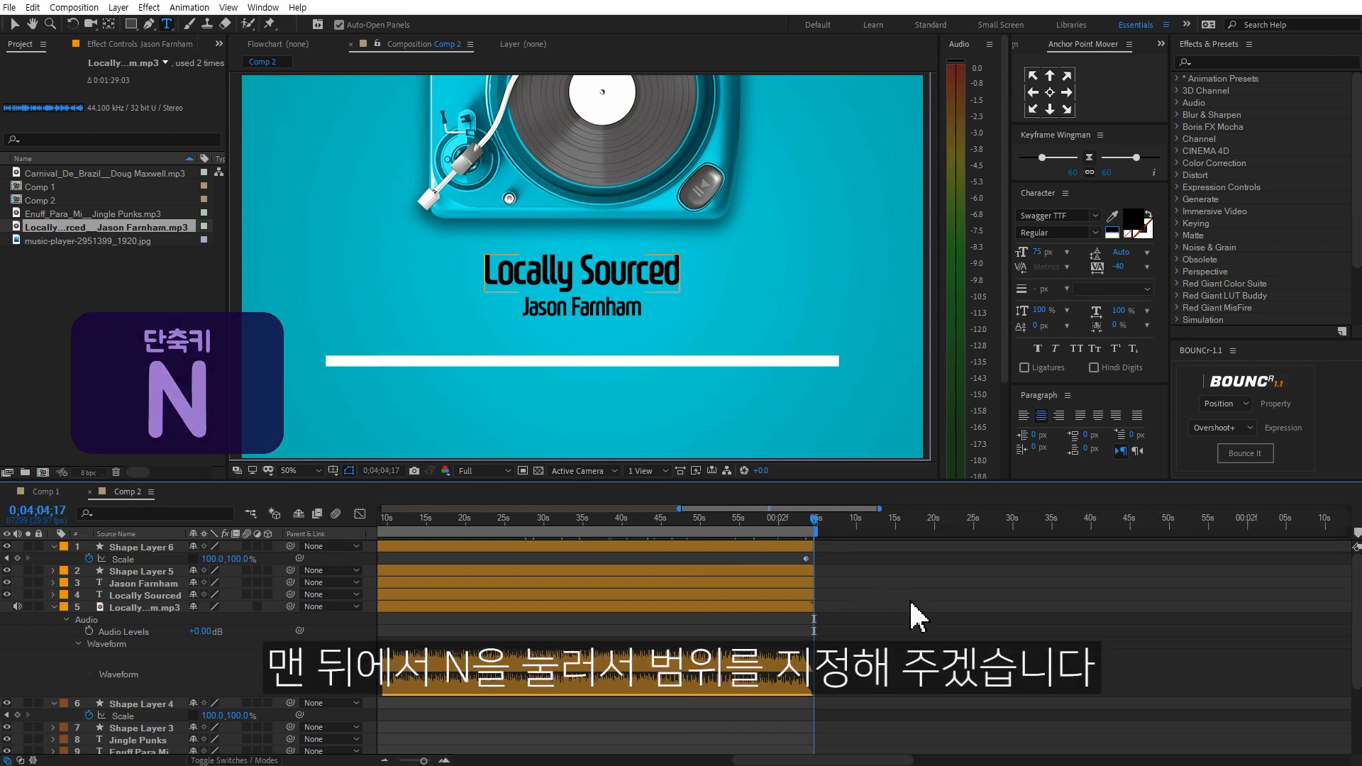
{"action": "key", "text": "Home"}
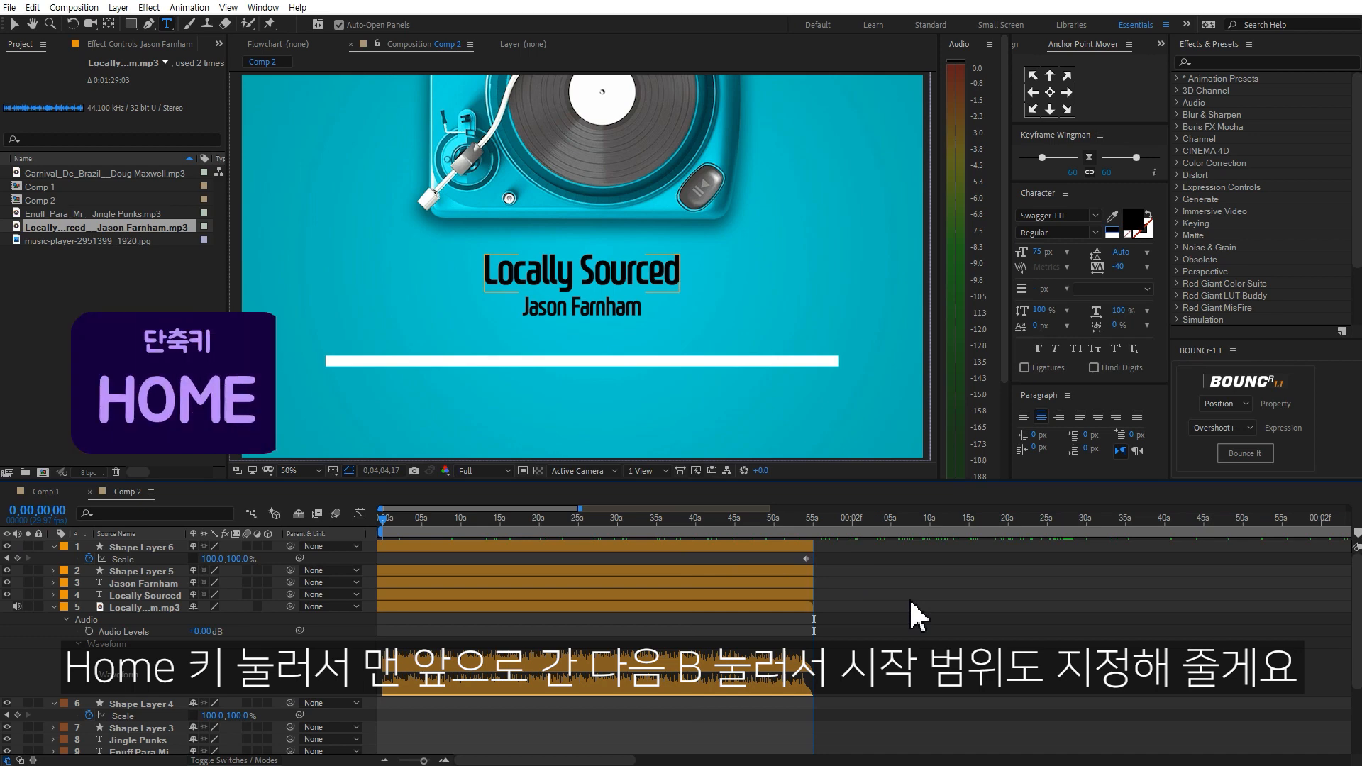
{"action": "key", "text": "b"}
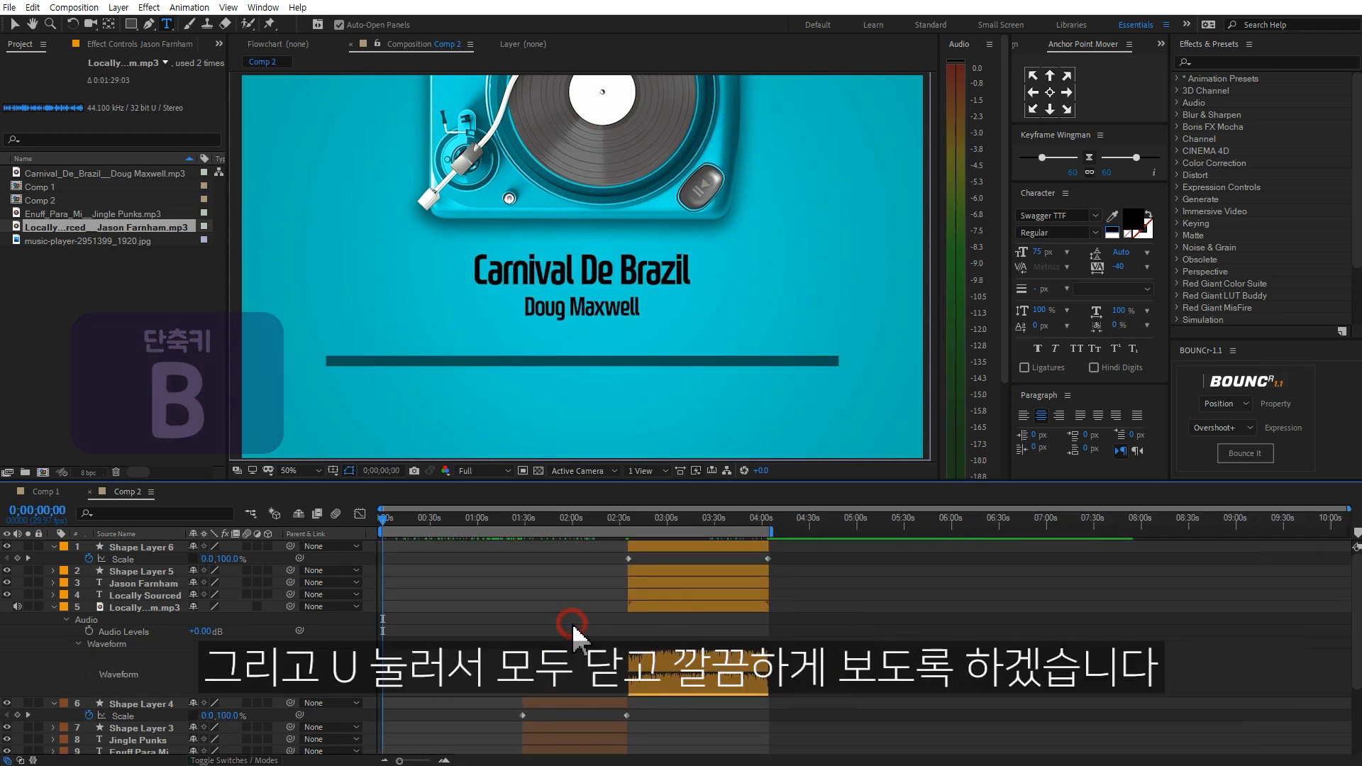
Collapse all layer properties and play the composition to check the music and progress bar.
{"action": "key", "text": "u"}
{"action": "left_click_drag", "start_coordinate": [415, 531], "coordinate": [456, 532]}
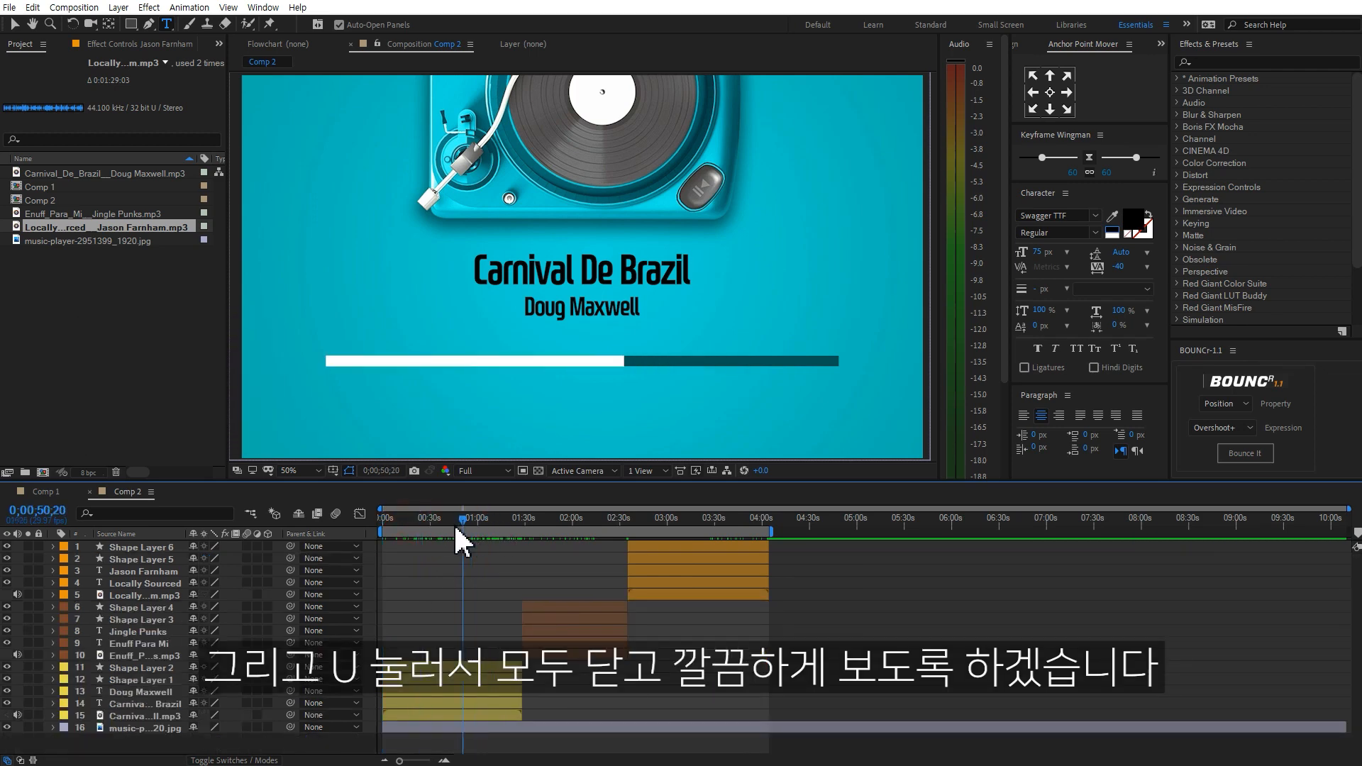
{"action": "key", "text": "space"}
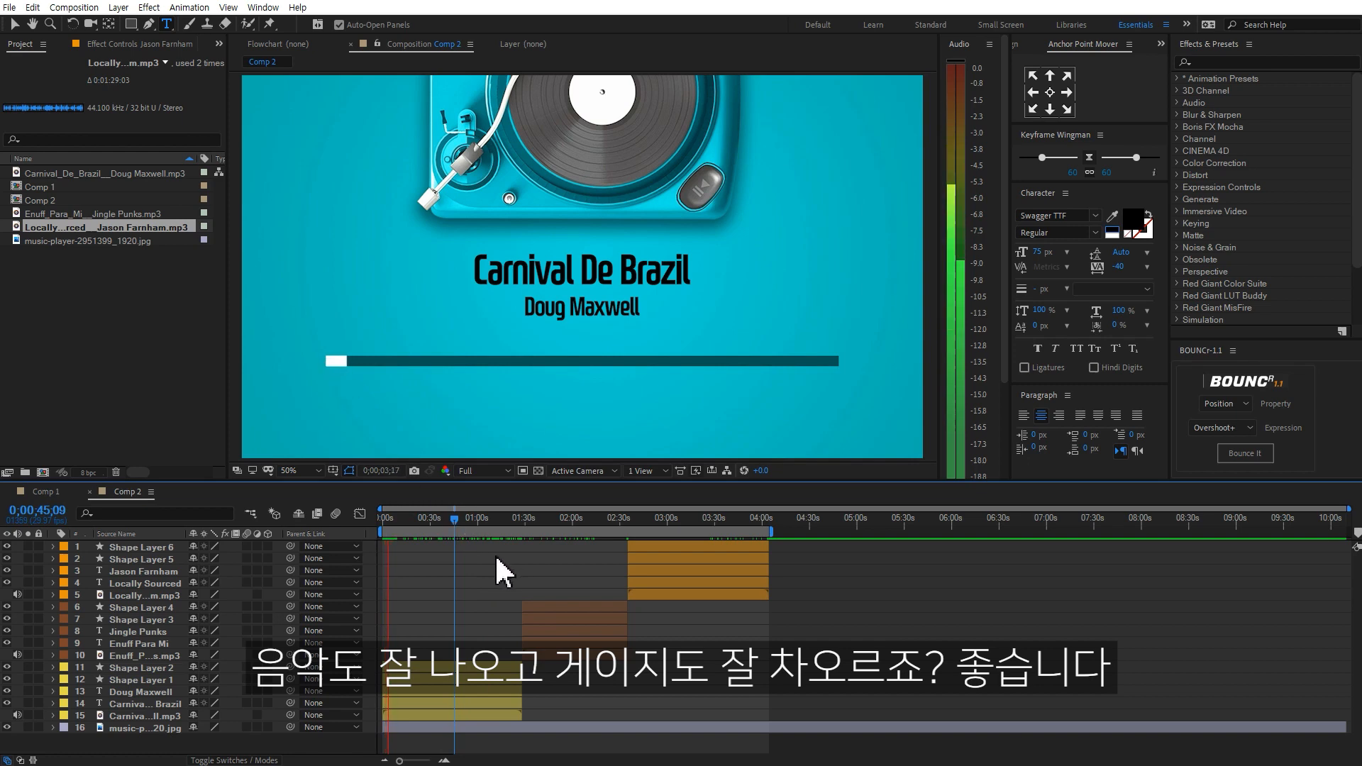
Preview the first song's audio alone and a middle section of the second song to check their loudness on the audio meter.
{"action": "left_click_drag", "start_coordinate": [562, 518], "coordinate": [451, 572]}
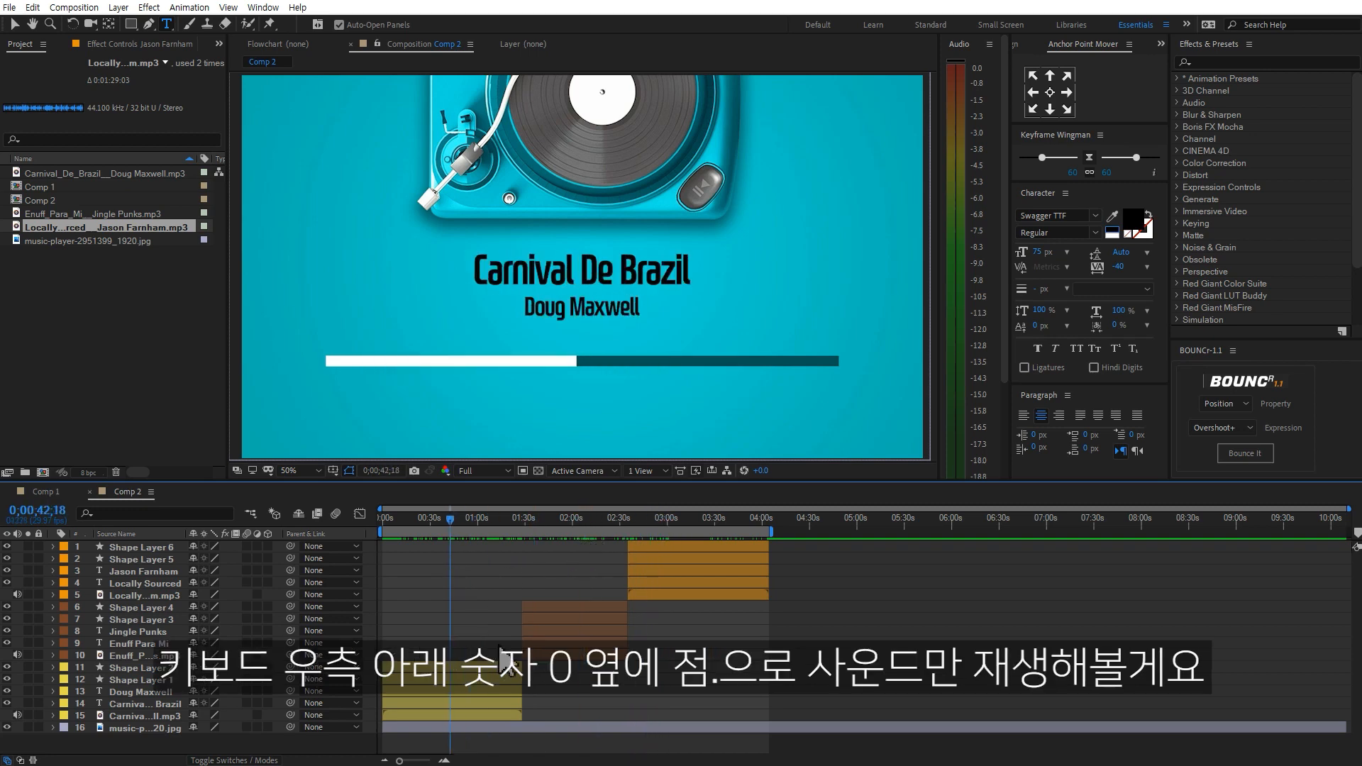
{"action": "key", "text": "KP_Decimal"}
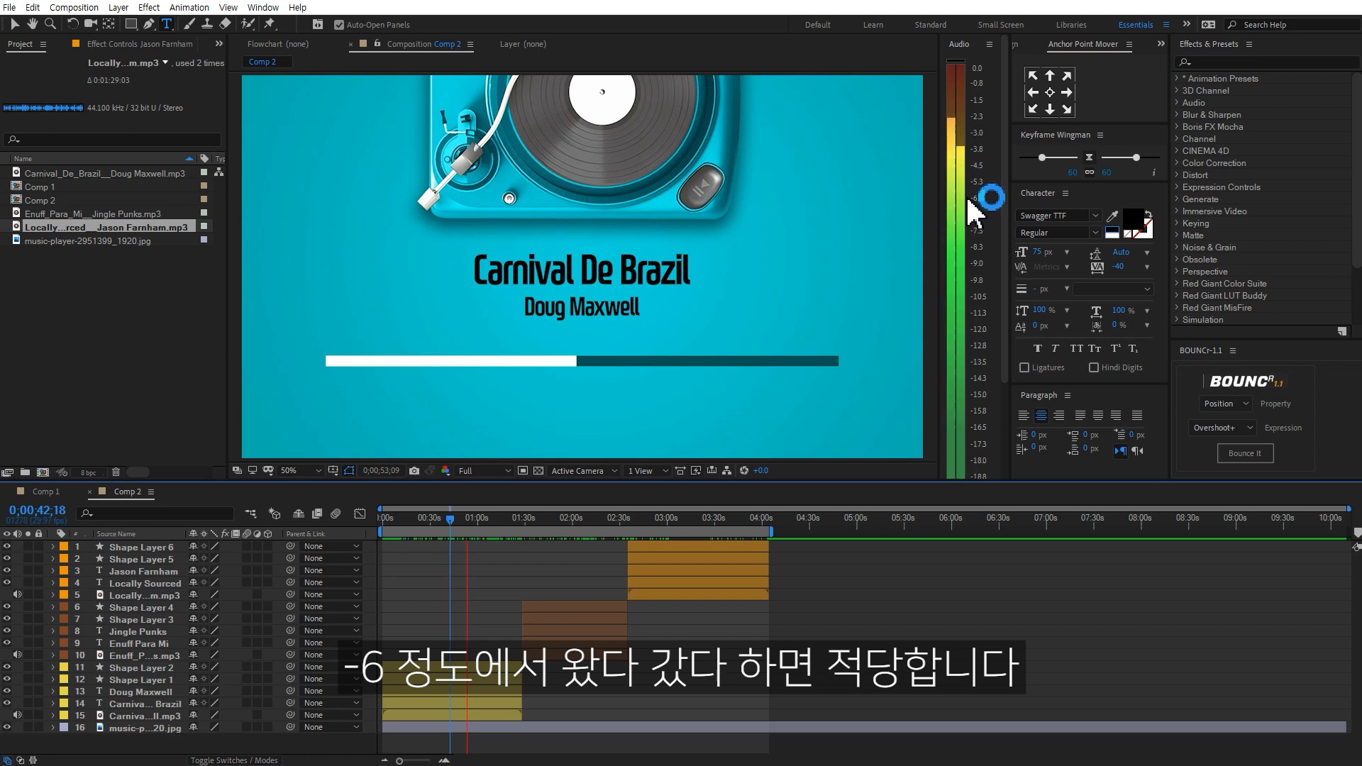
{"action": "left_click", "coordinate": [561, 524]}
{"action": "key", "text": "space"}
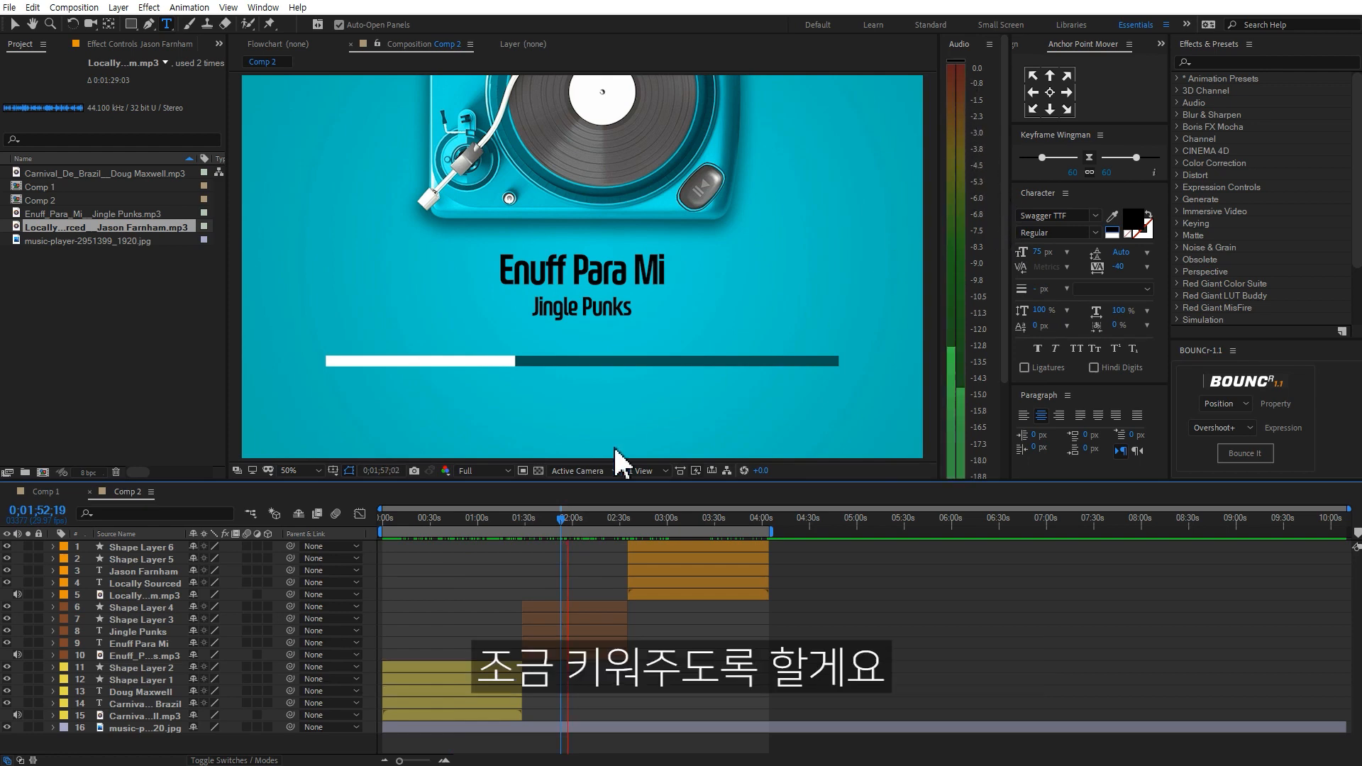
Try the Enuff Para Mi audio layer at 2 dB in playback, and settle its Audio Levels at 1.5 dB.
{"action": "left_click", "coordinate": [588, 515]}
{"action": "left_click", "coordinate": [554, 655]}
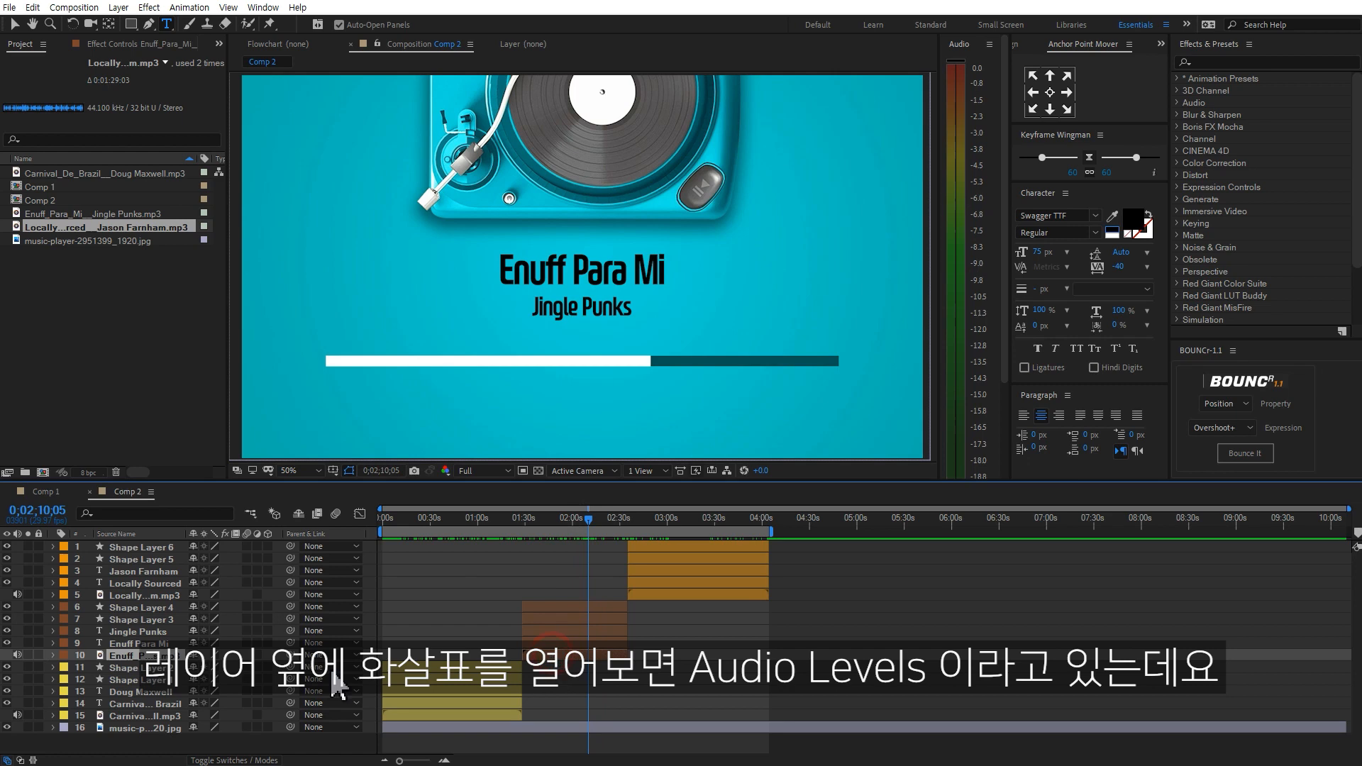
{"action": "left_click", "coordinate": [54, 655]}
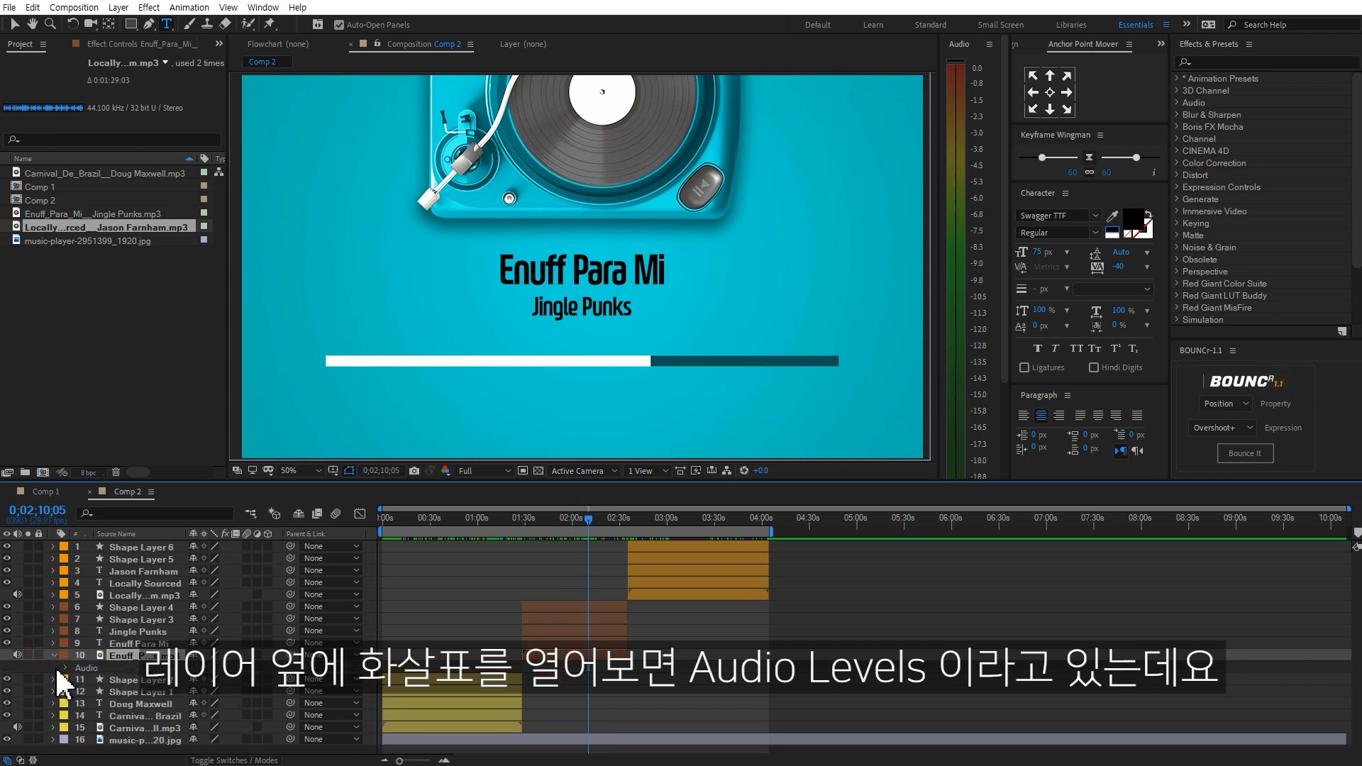
{"action": "left_click", "coordinate": [66, 667]}
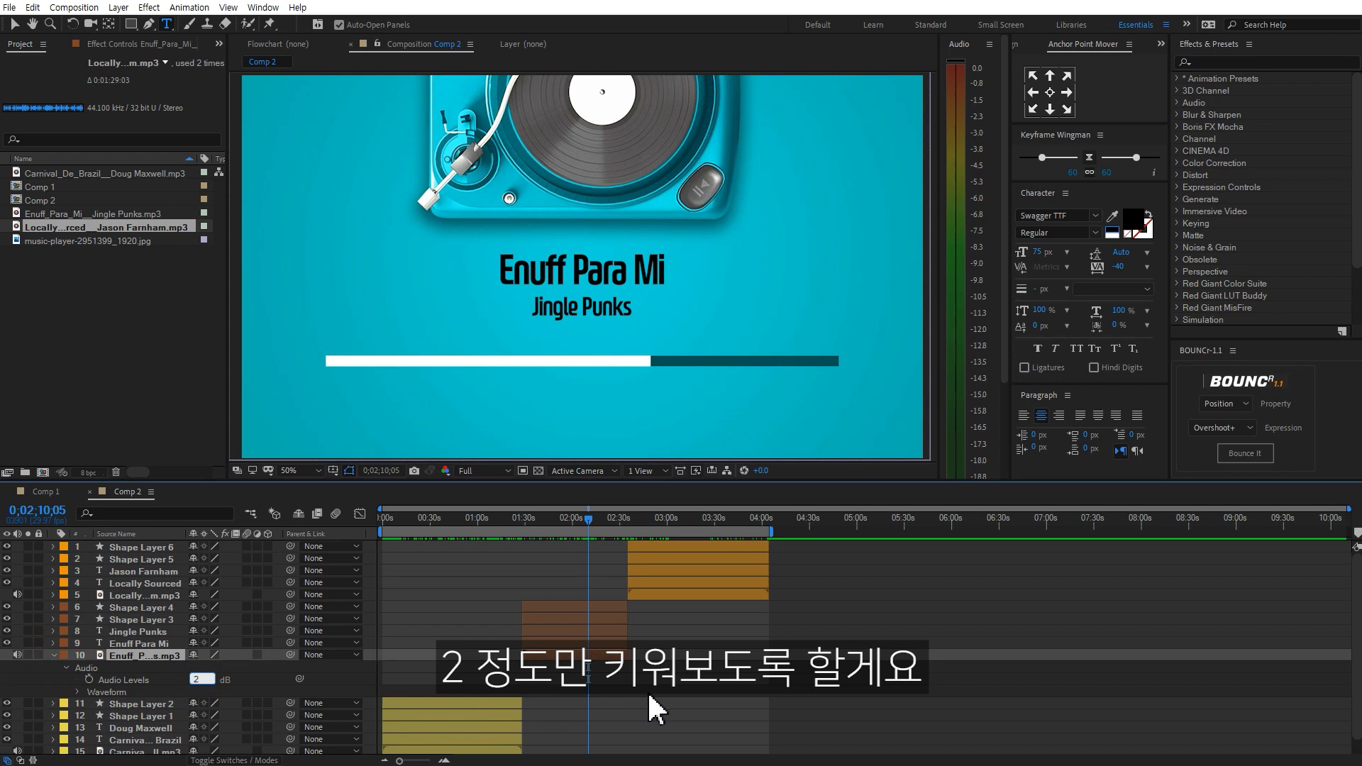
{"action": "key", "text": "Return"}
{"action": "left_click", "coordinate": [598, 518]}
{"action": "key", "text": "space"}
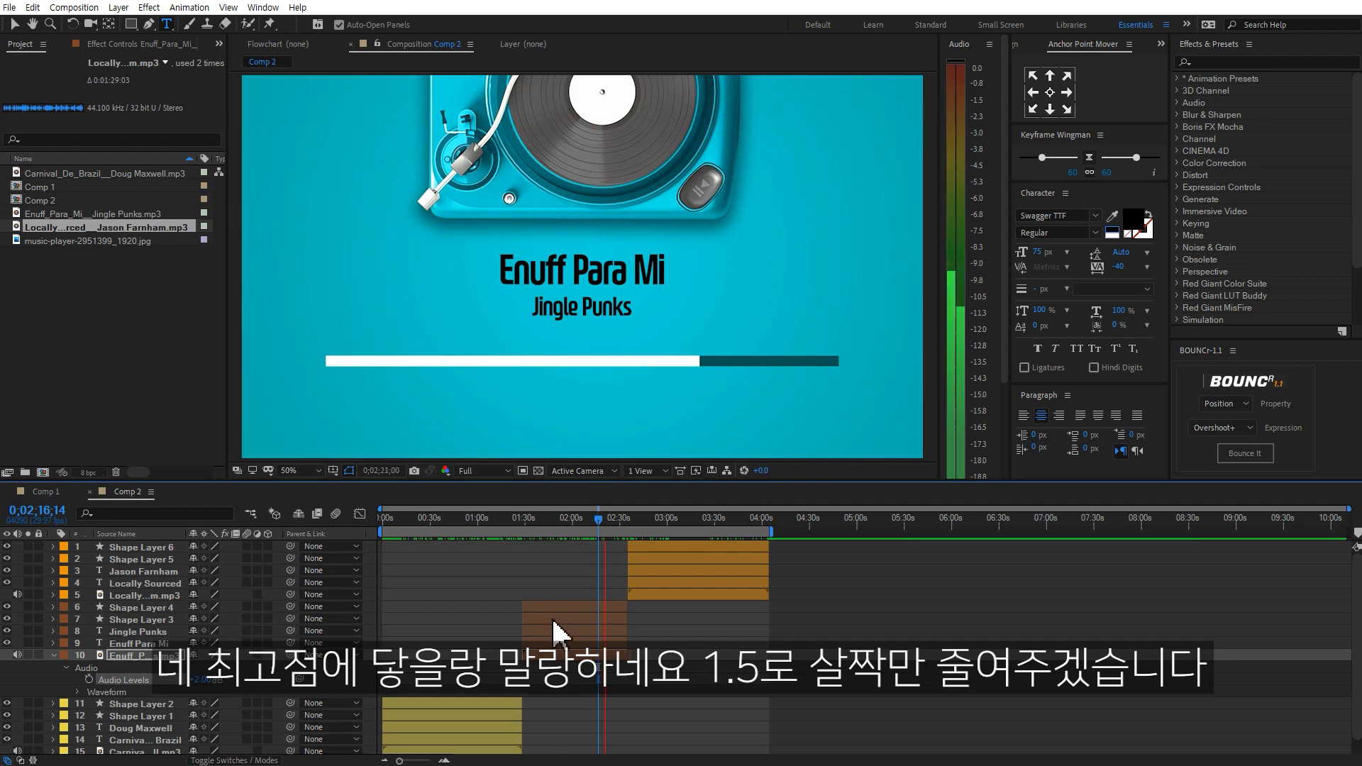
{"action": "key", "text": "space"}
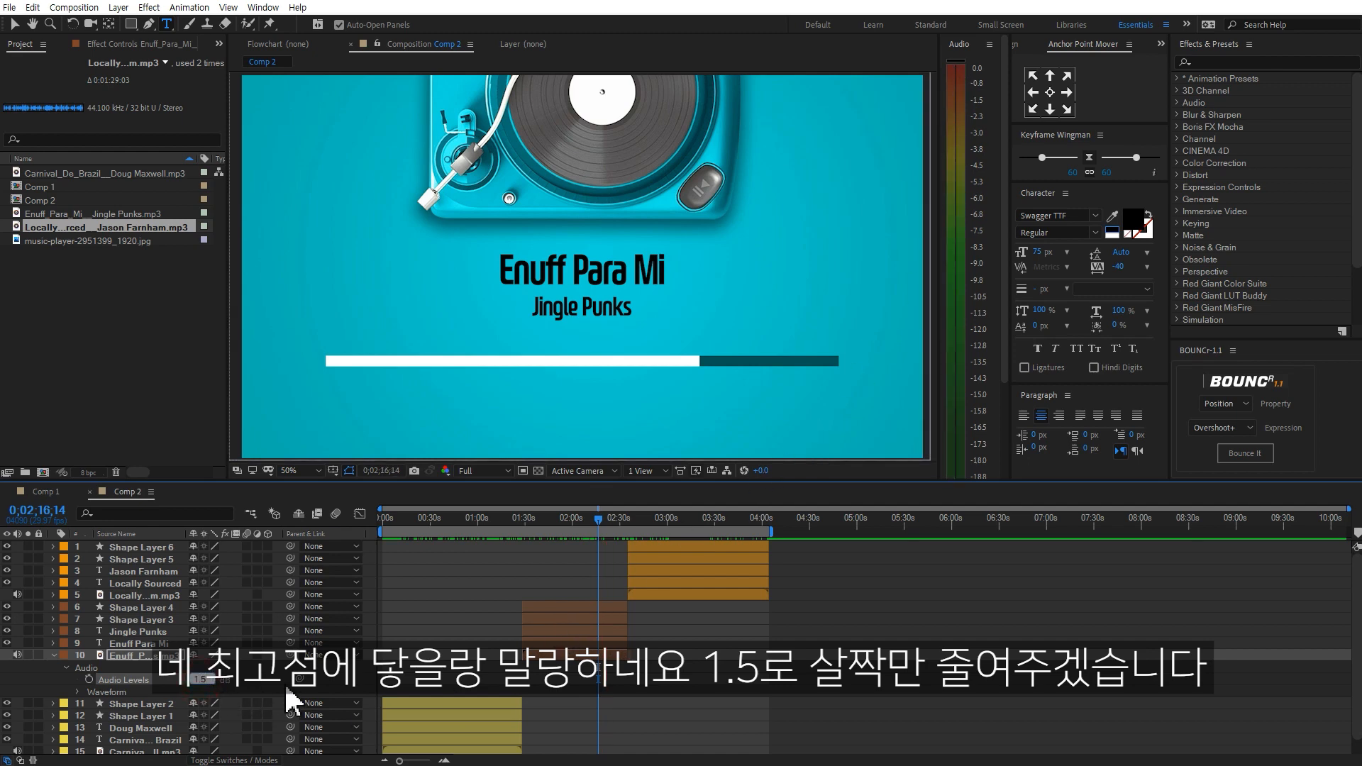
{"action": "key", "text": "Return"}
{"action": "key", "text": "space"}
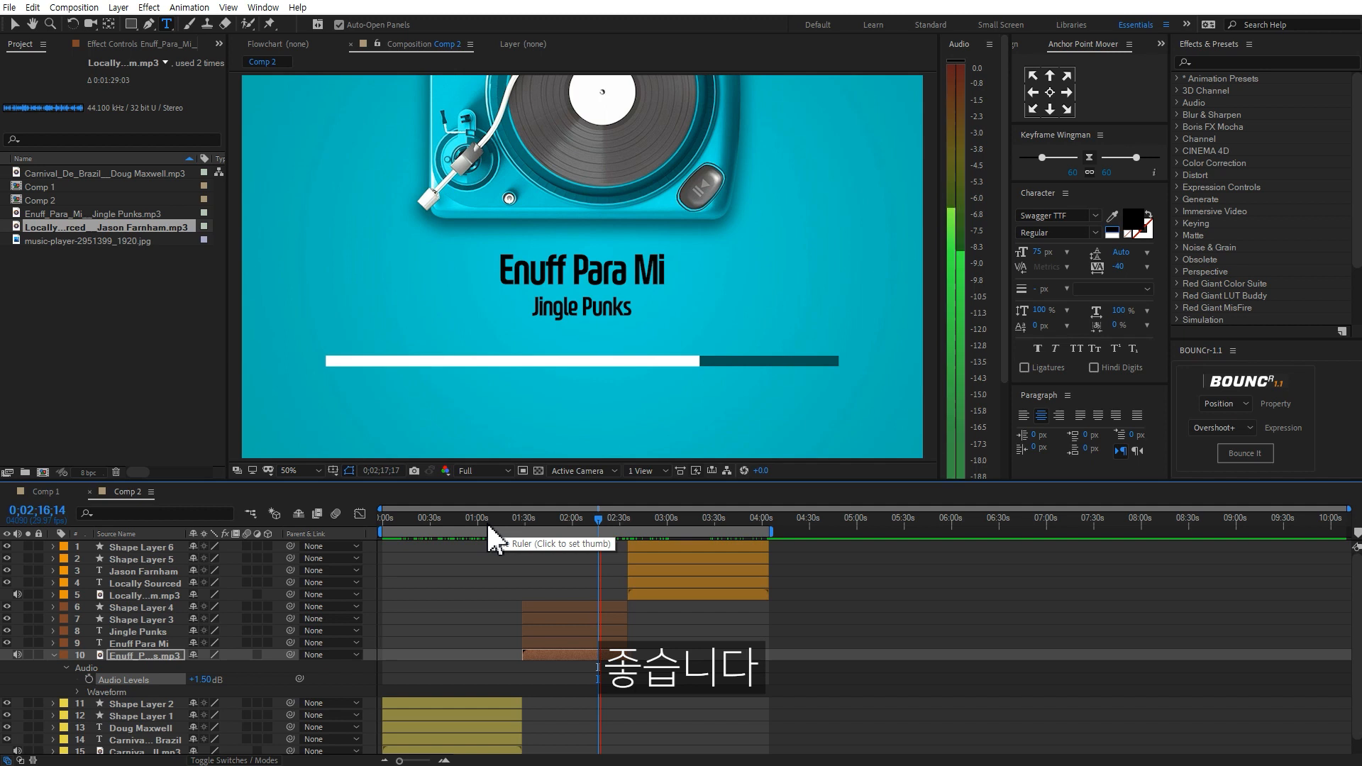
Lower the Locally Sourced audio layer's Audio Levels to -1 dB, checking the song's loudness in playback.
{"action": "left_click", "coordinate": [664, 518]}
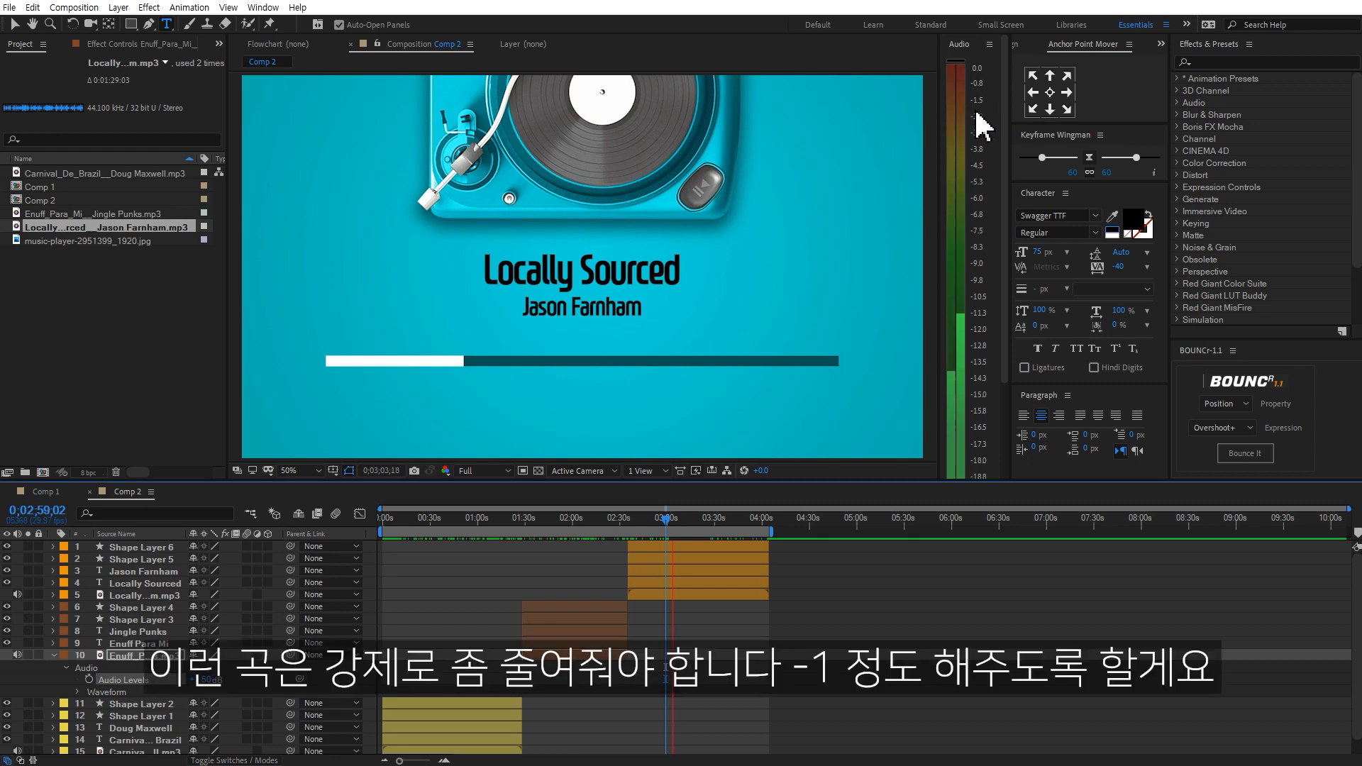
{"action": "key", "text": "space"}
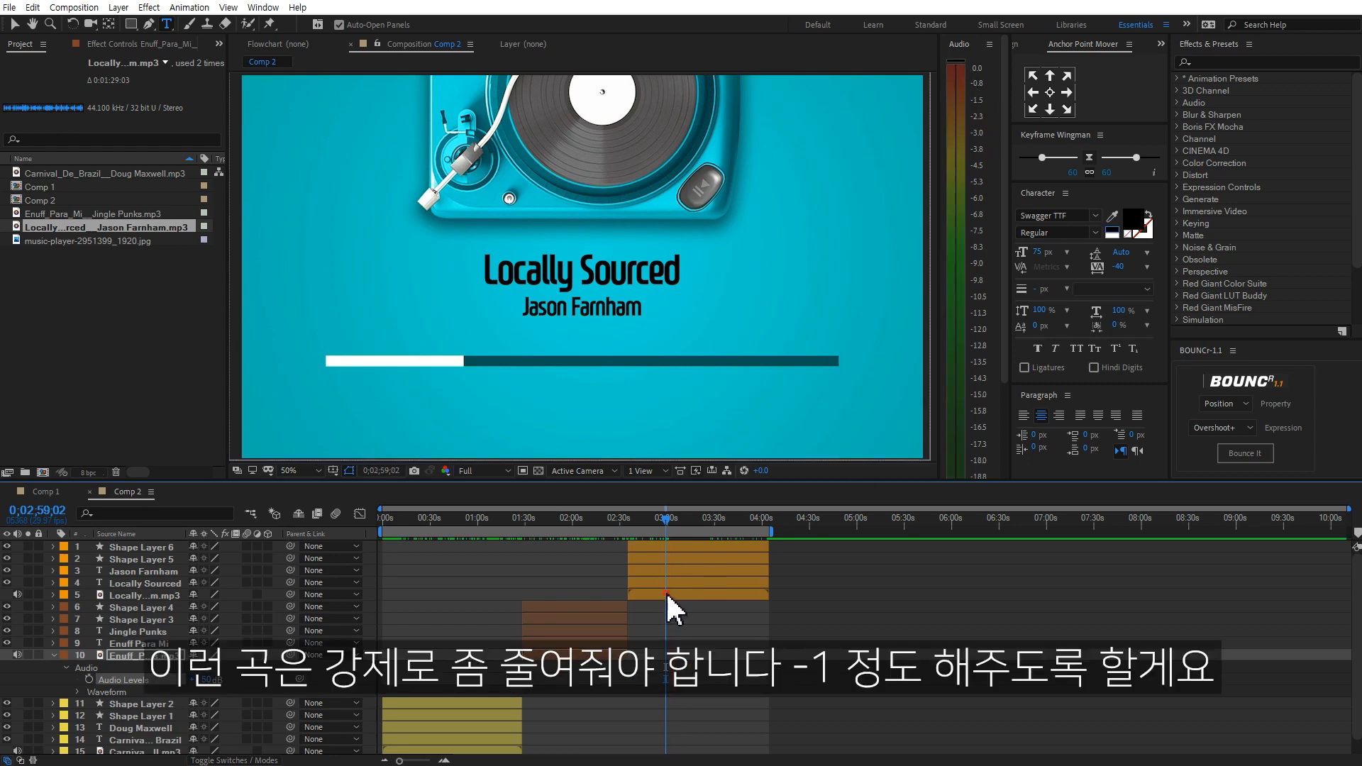
{"action": "left_click", "coordinate": [257, 596]}
{"action": "left_click", "coordinate": [54, 595]}
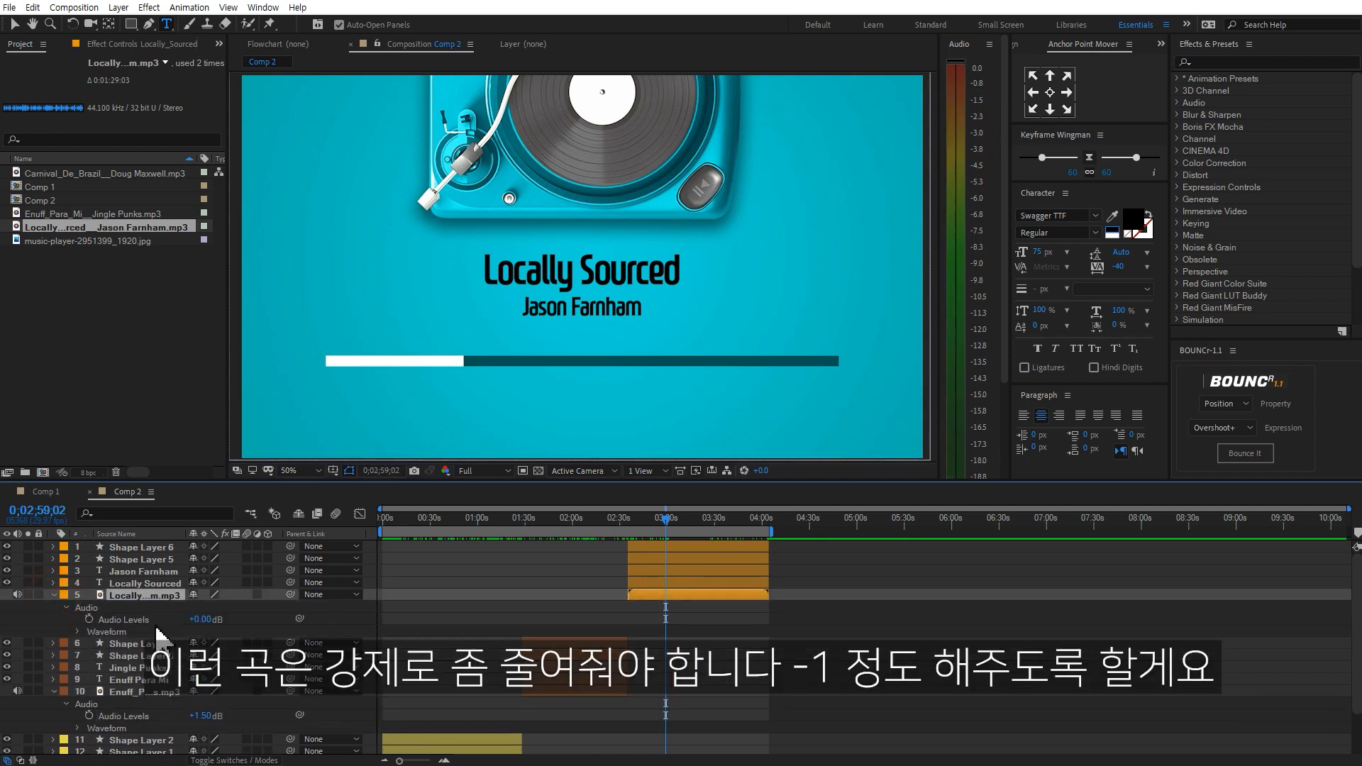
{"action": "left_click", "coordinate": [197, 618]}
{"action": "type", "text": "-1"}
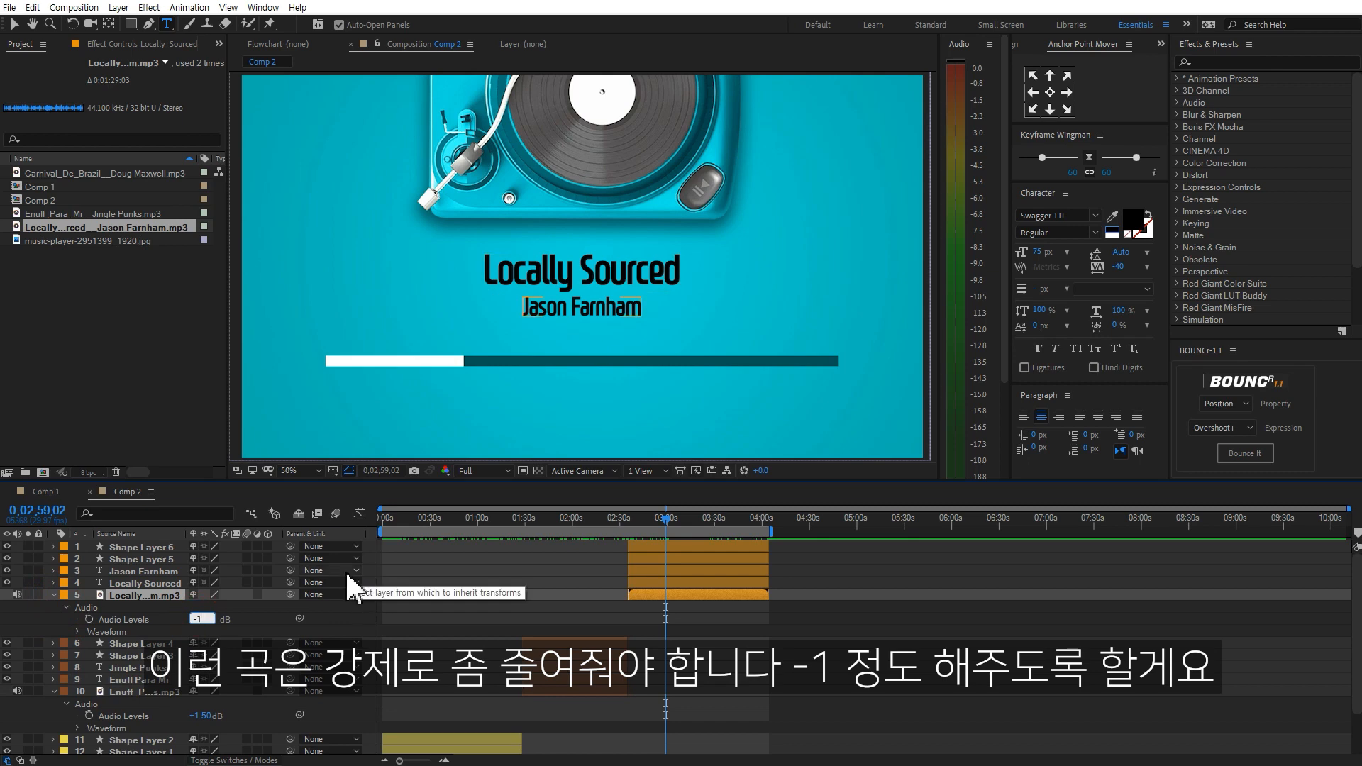
{"action": "key", "text": "Return"}
{"action": "left_click", "coordinate": [787, 627]}
{"action": "key", "text": "space"}
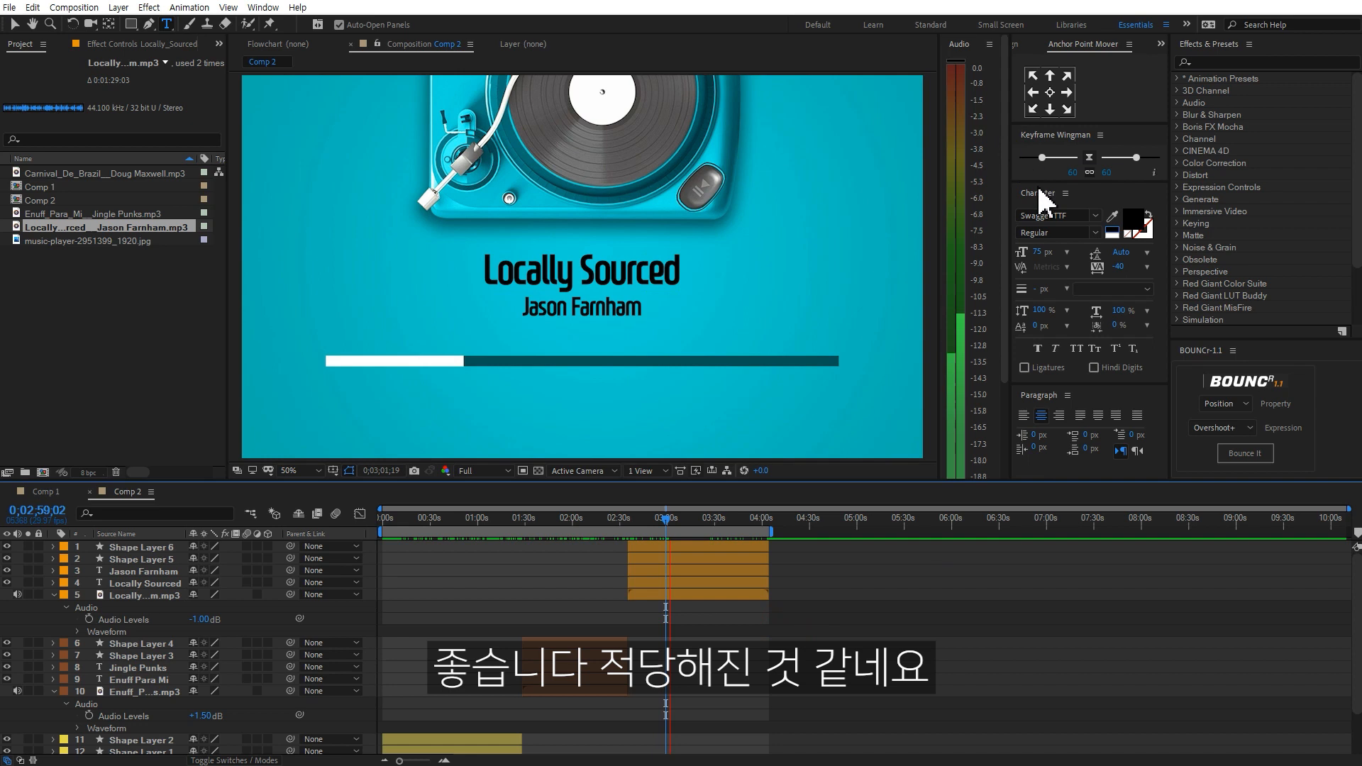
{"action": "key", "text": "space"}
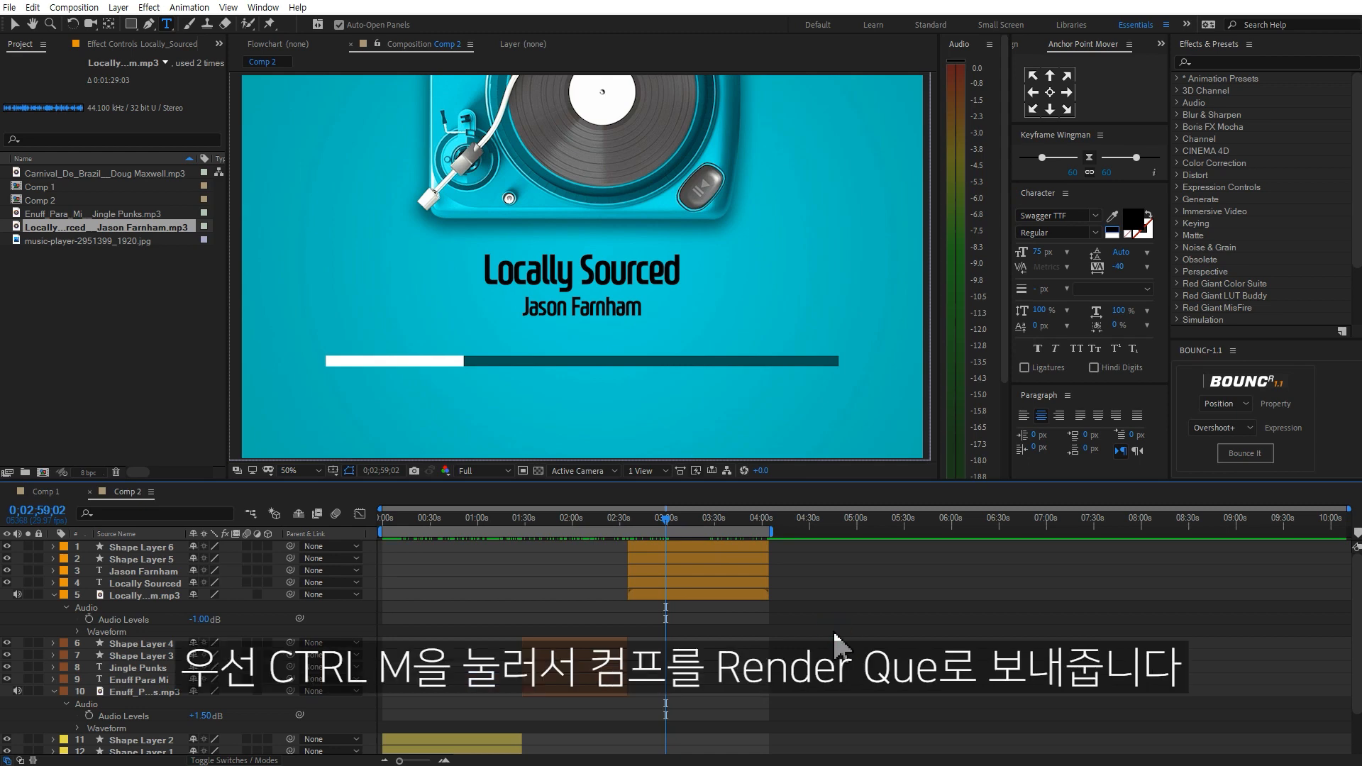
Send Comp 2 to the render queue and on to Adobe Media Encoder, applying the H.264 High Quality 1080p HD preset.
{"action": "key", "text": "ctrl+m"}
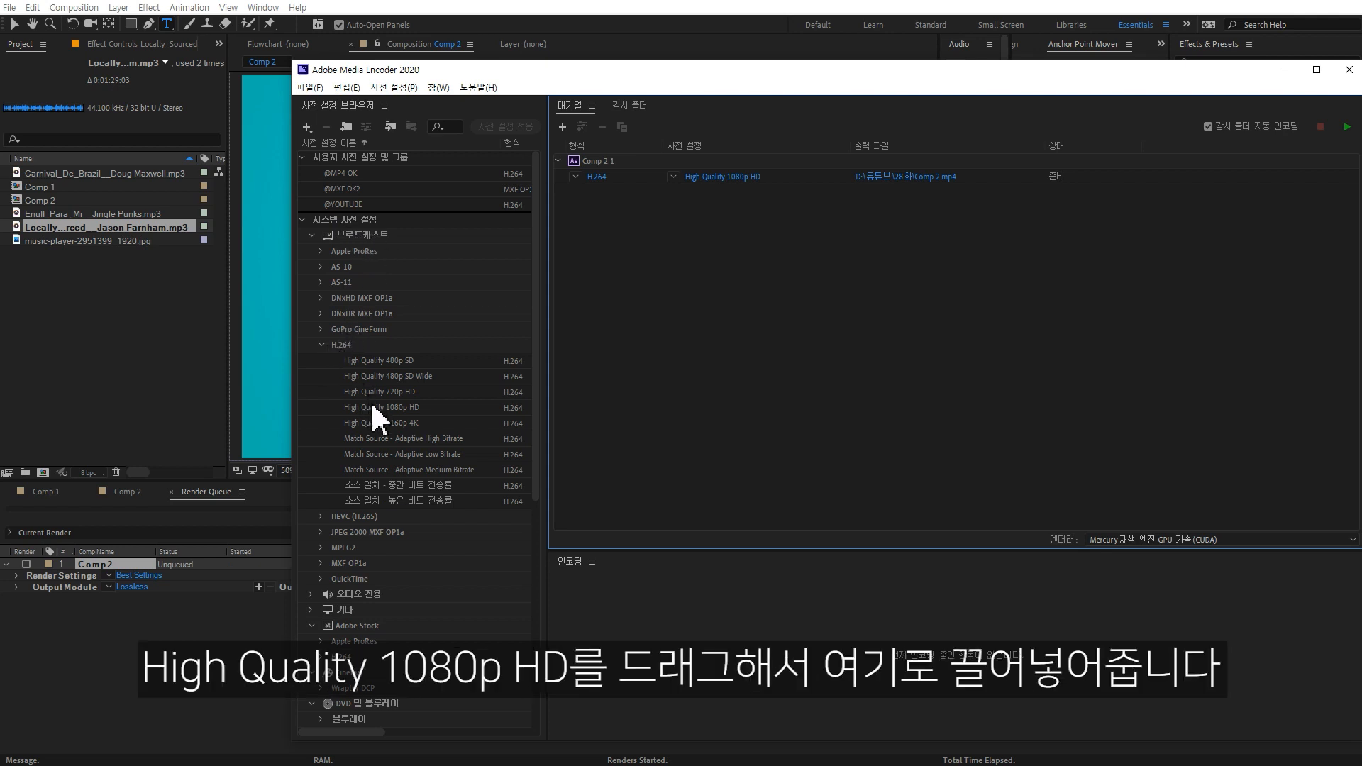
{"action": "left_click_drag", "start_coordinate": [381, 413], "coordinate": [692, 178]}
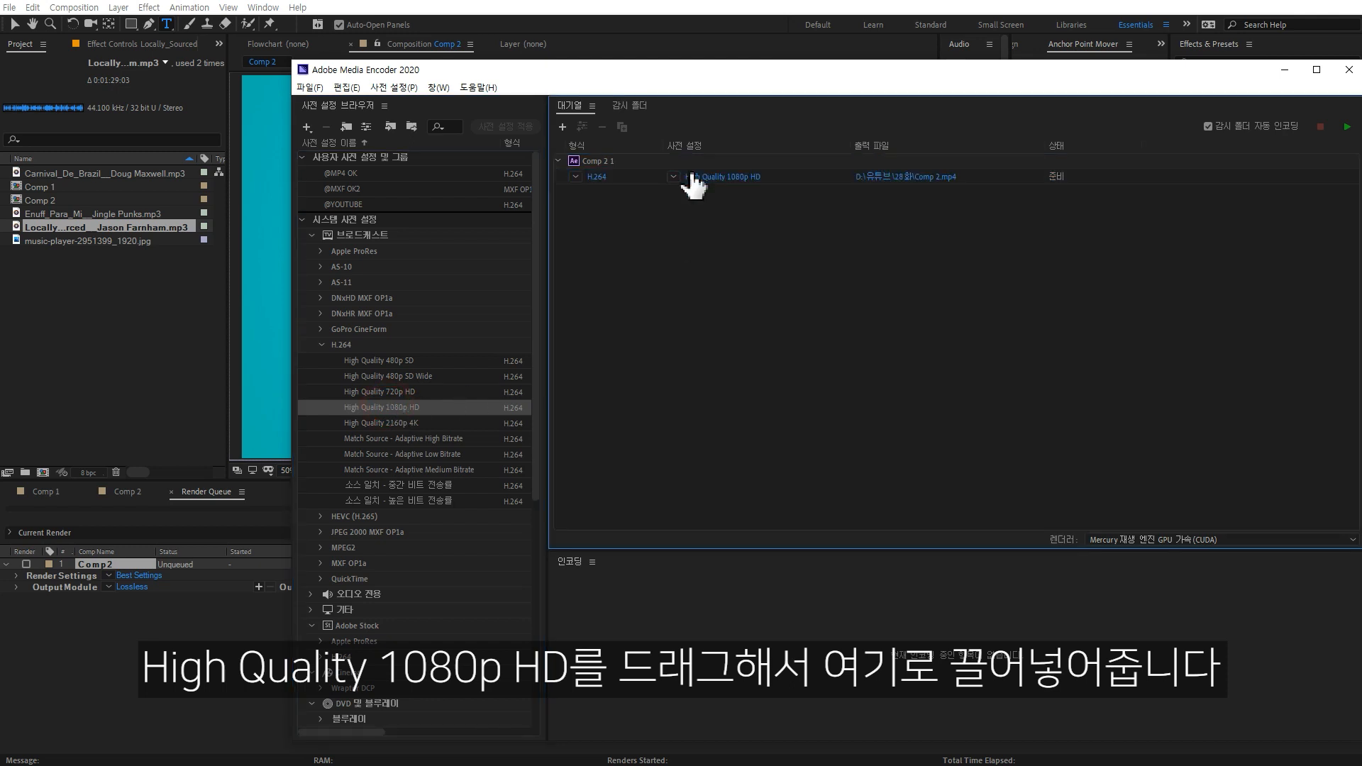
Set the export's bitrate encoding to CBR with a target bitrate of 8.7 Mbps, and start encoding the queue.
{"action": "left_click", "coordinate": [701, 179]}
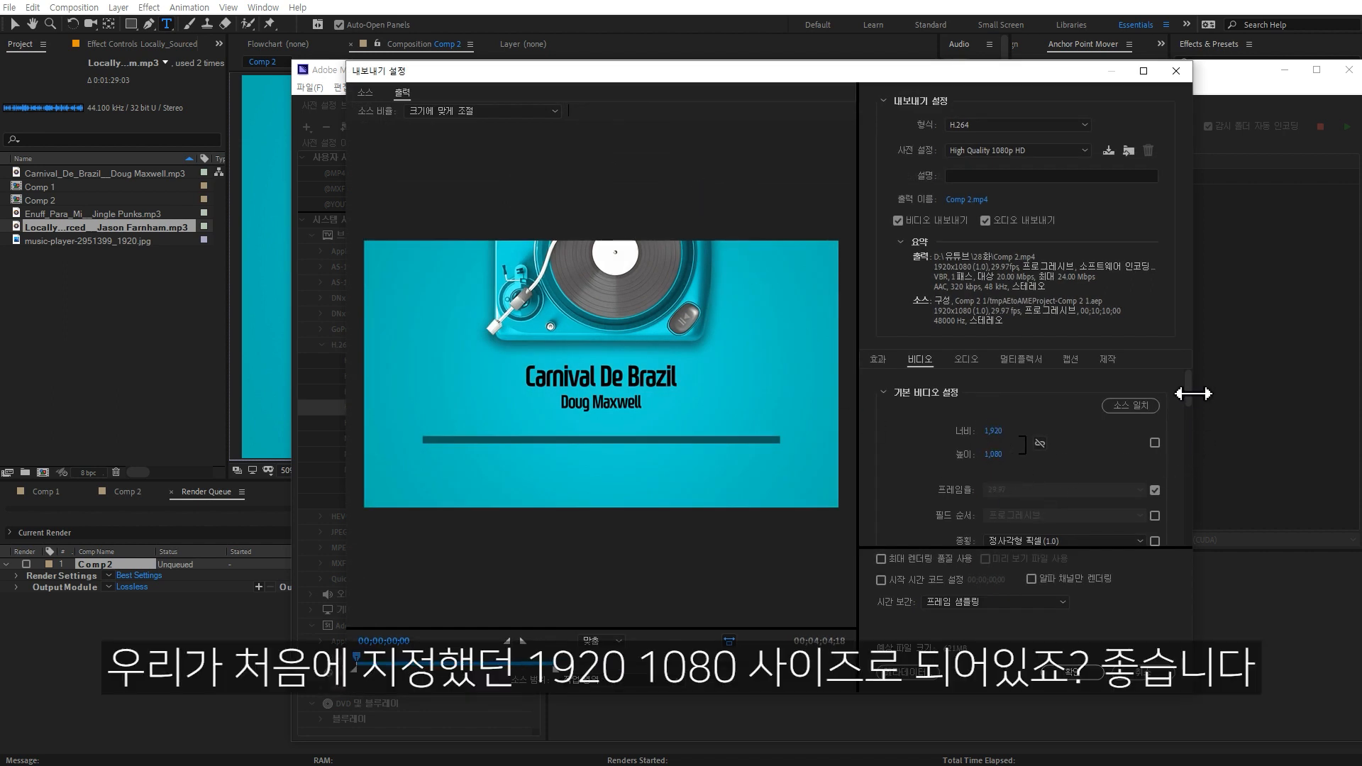
{"action": "left_click_drag", "start_coordinate": [1189, 398], "coordinate": [1192, 522]}
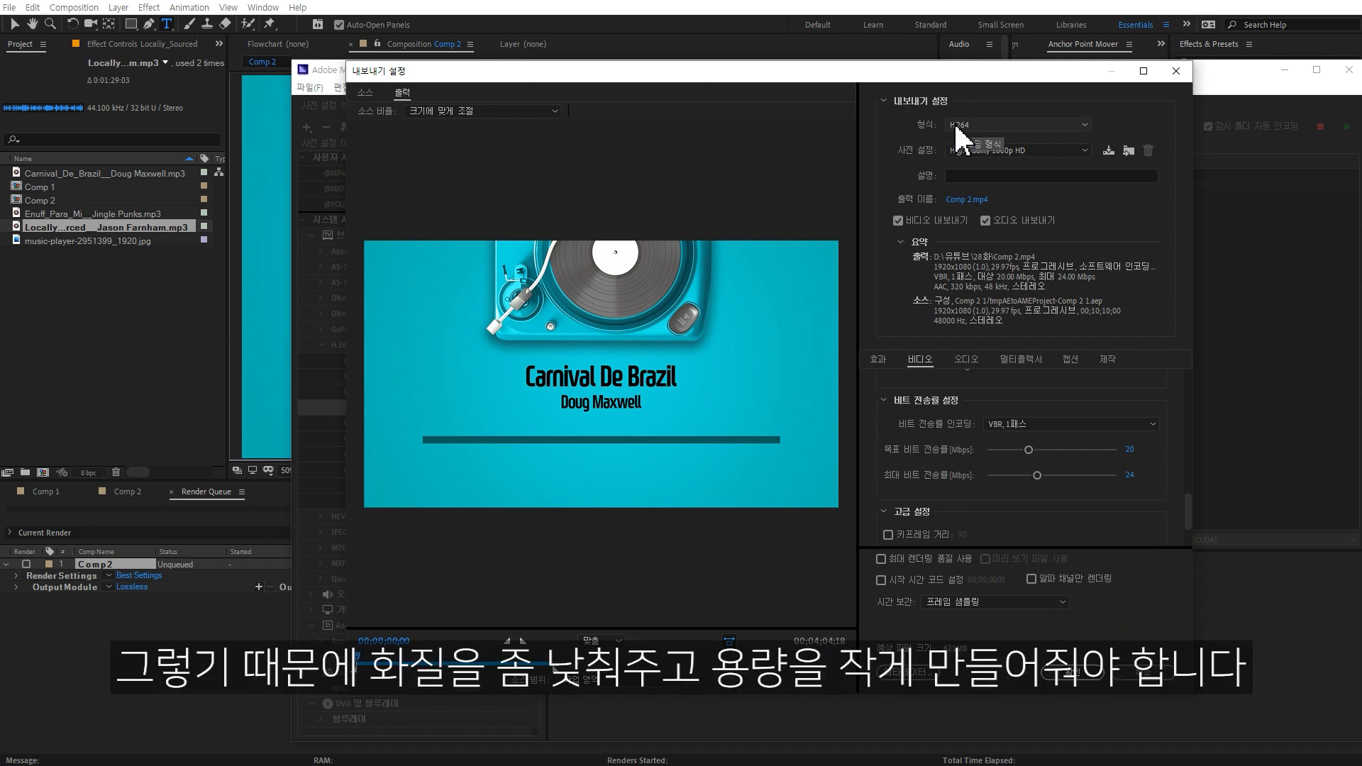
{"action": "left_click", "coordinate": [1151, 424]}
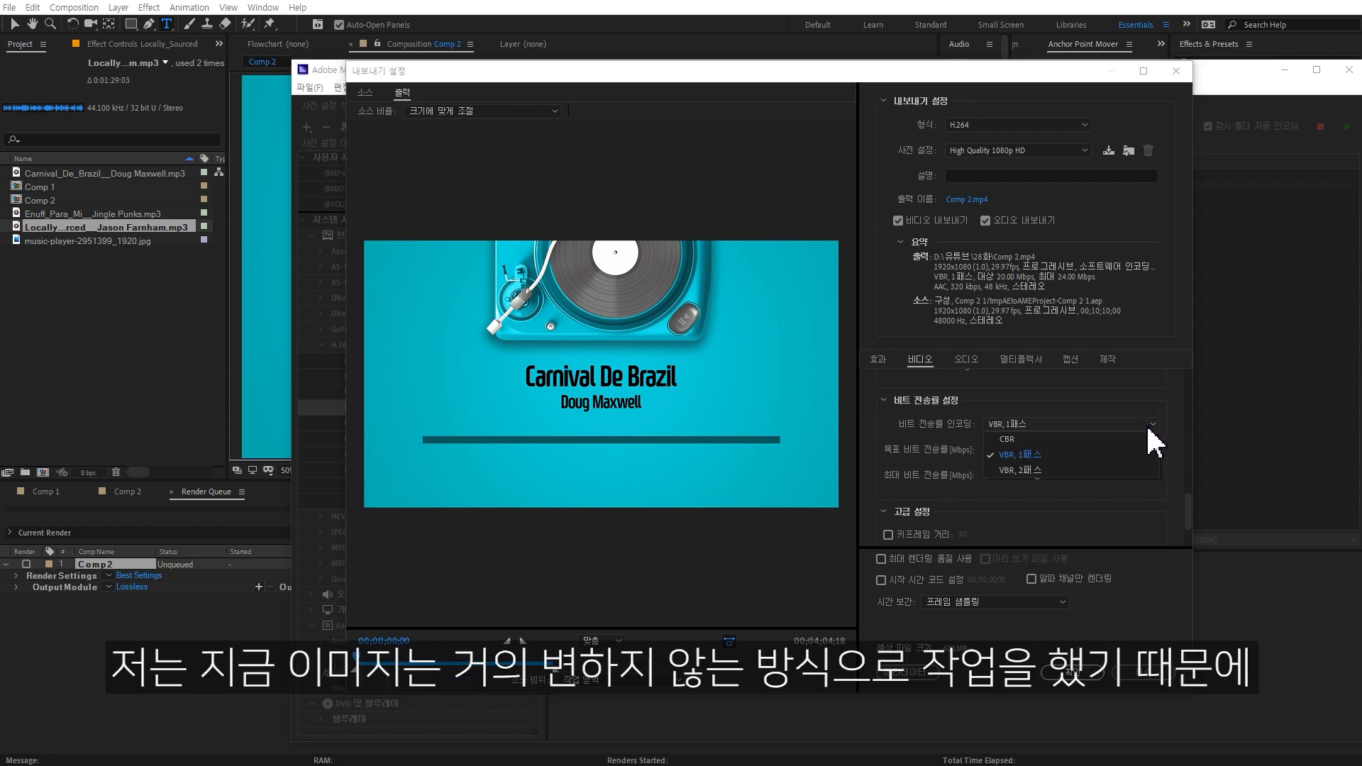
{"action": "left_click", "coordinate": [1013, 440]}
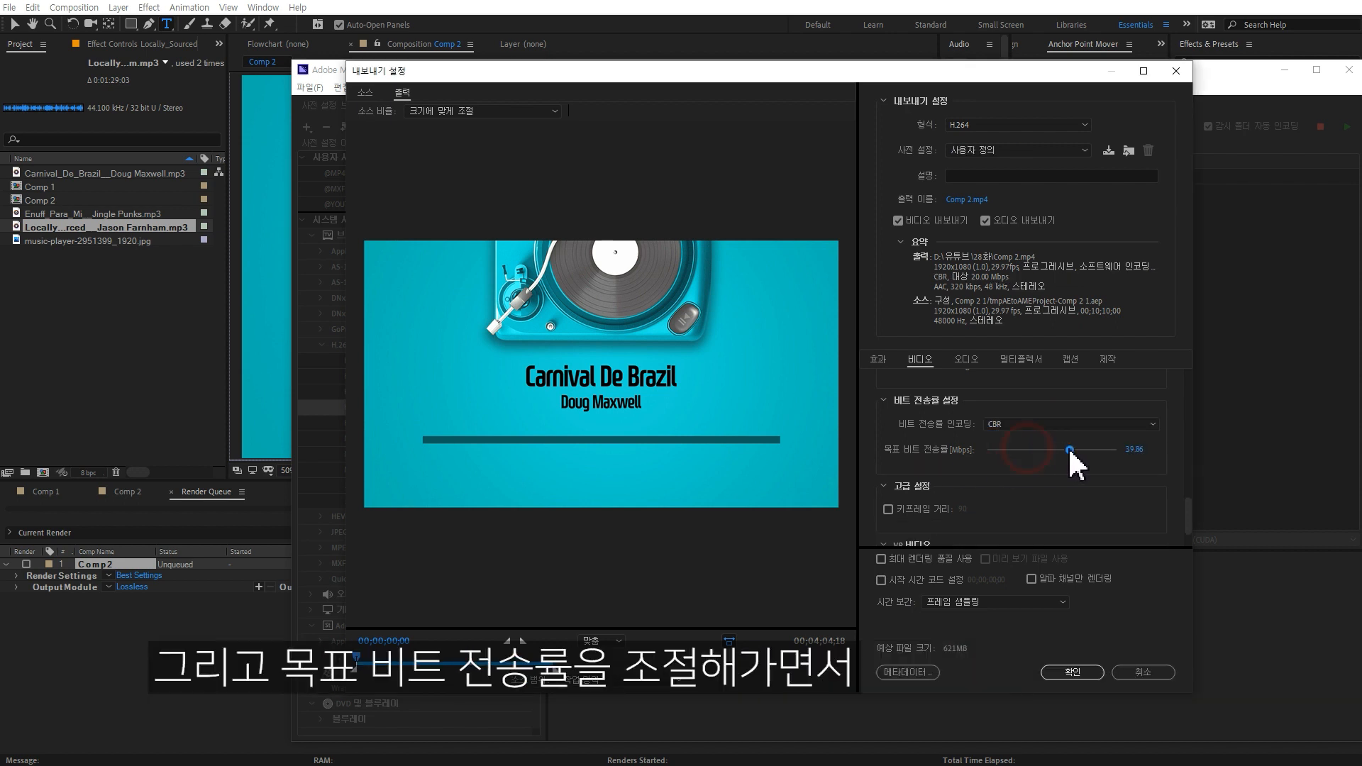
{"action": "mouse_move", "coordinate": [1069, 450]}
{"action": "left_mouse_down"}
{"action": "mouse_move", "coordinate": [1014, 450]}
{"action": "mouse_move", "coordinate": [1079, 450]}
{"action": "left_mouse_up"}
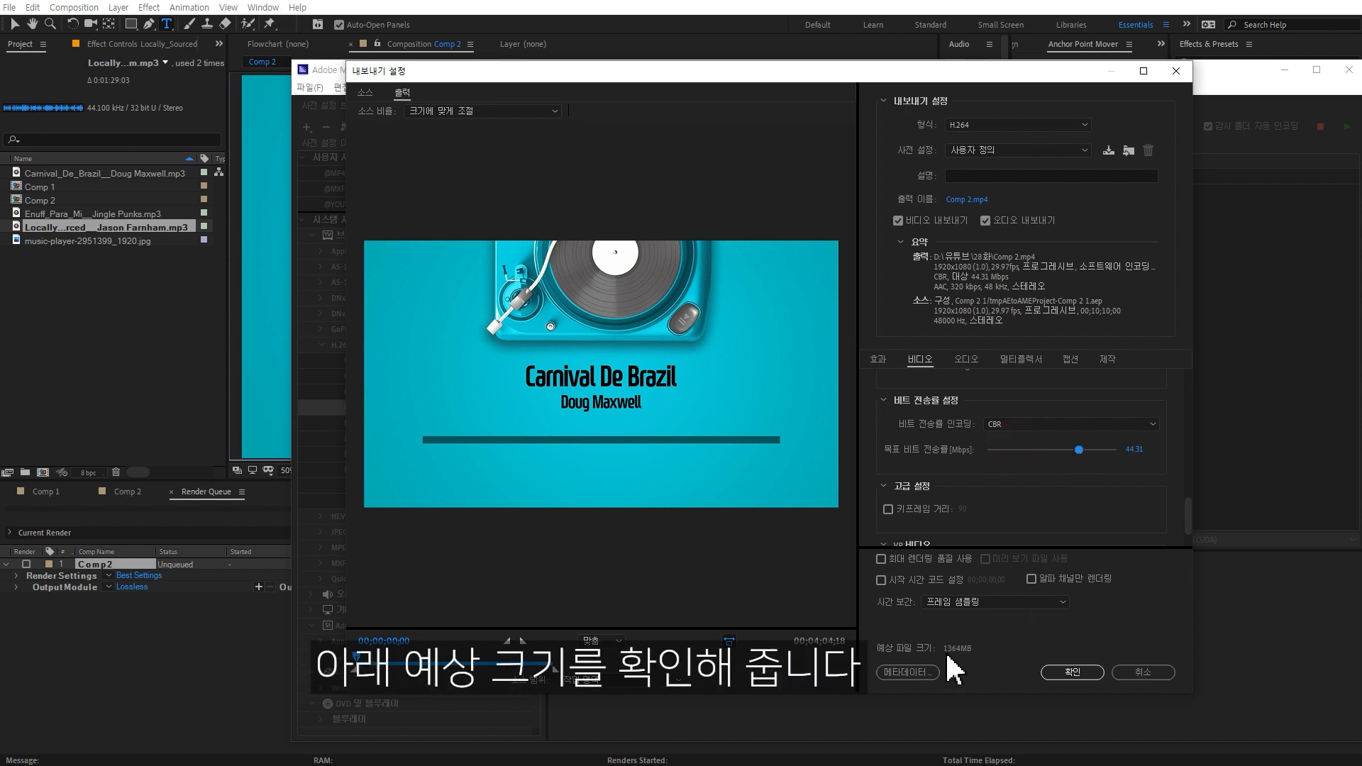
{"action": "left_click_drag", "start_coordinate": [1080, 450], "coordinate": [1004, 450]}
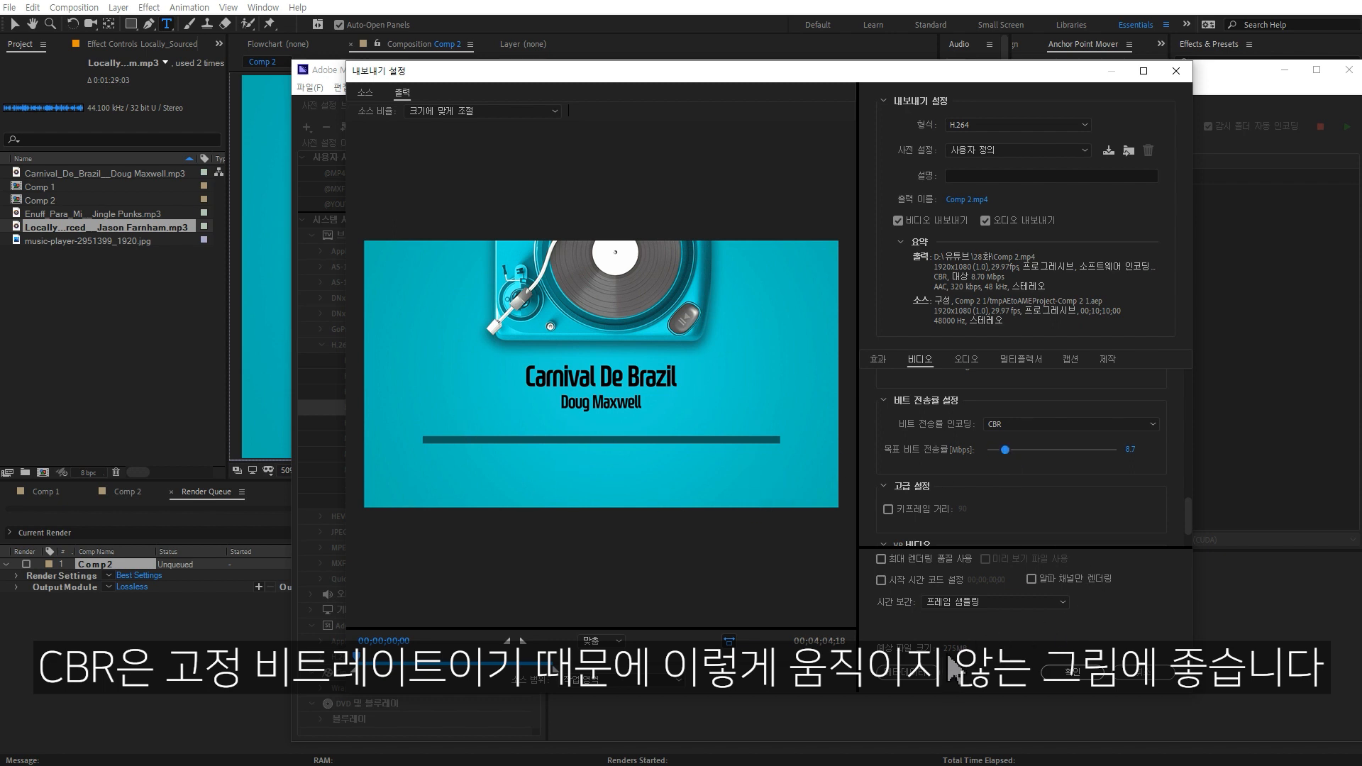
{"action": "left_click", "coordinate": [1067, 673]}
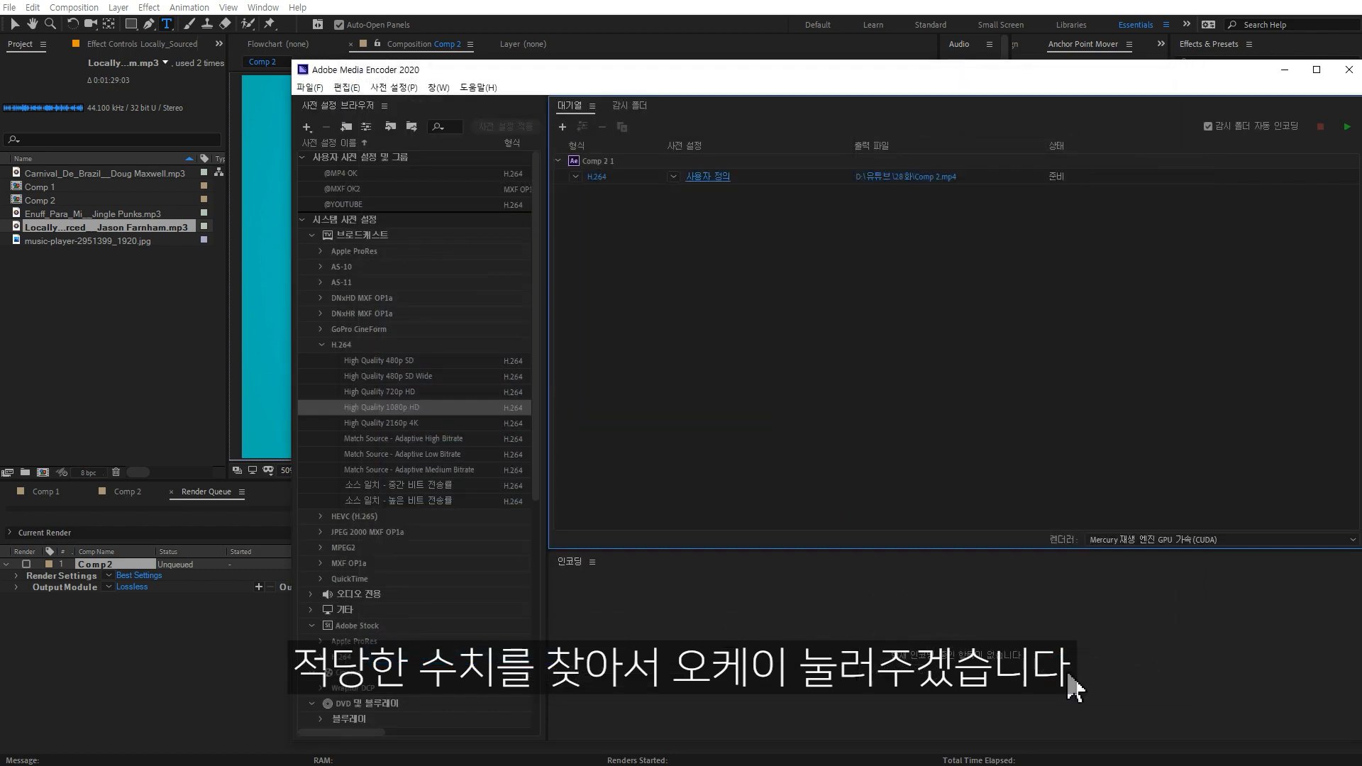
{"action": "left_click", "coordinate": [1347, 127]}
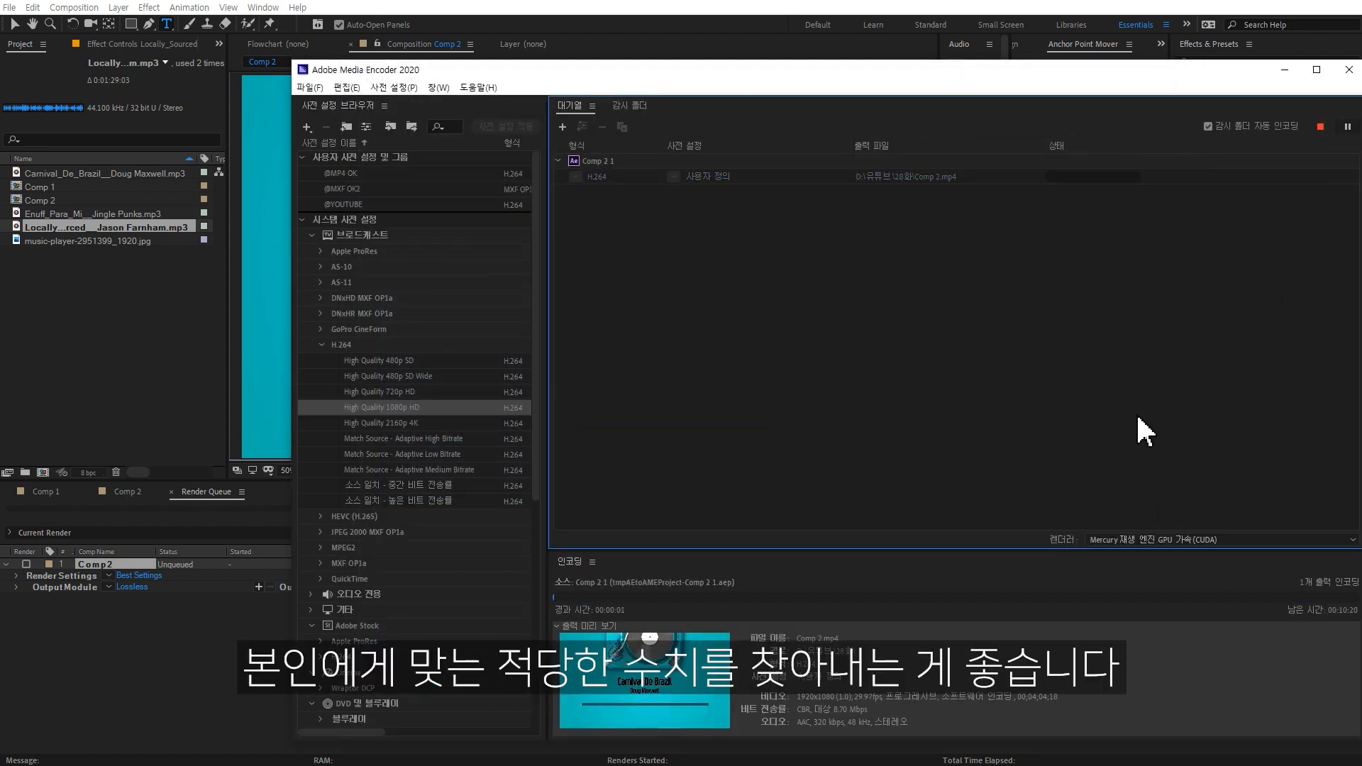